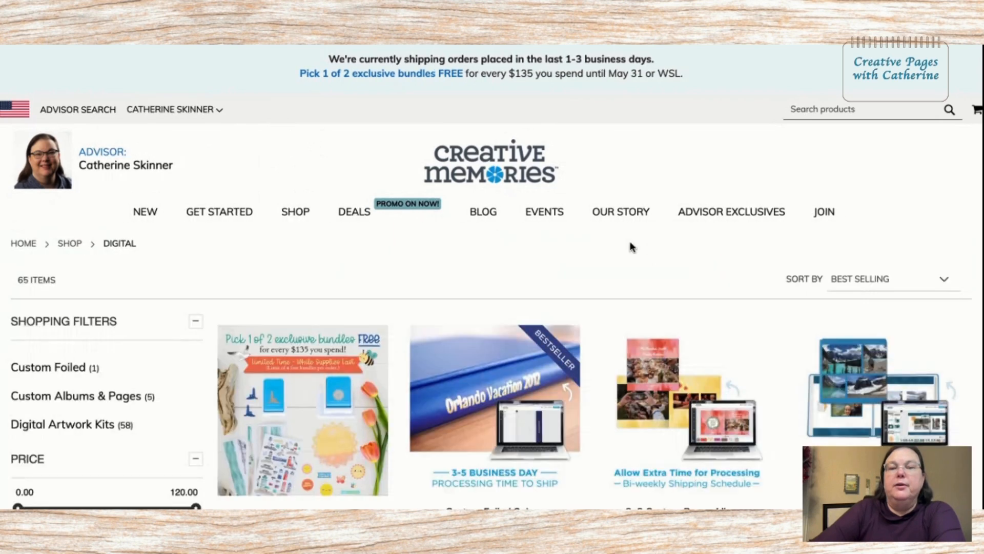
Open the details of the 8x8 Custom Paper Albums product in the digital shop.
{"action": "scroll", "coordinate": [503, 264], "scroll_direction": "down", "scroll_amount": 3}
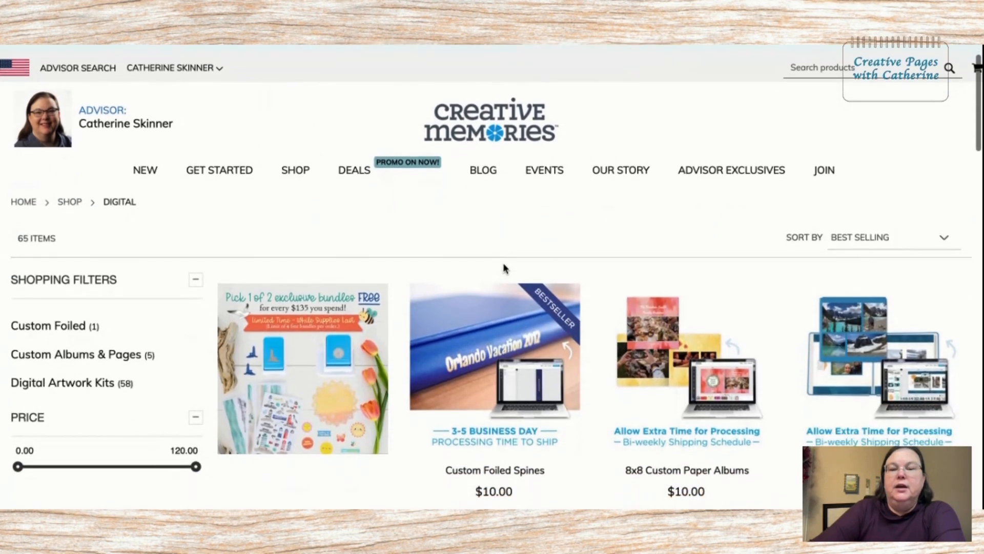
{"action": "scroll", "coordinate": [503, 262], "scroll_direction": "down", "scroll_amount": 2}
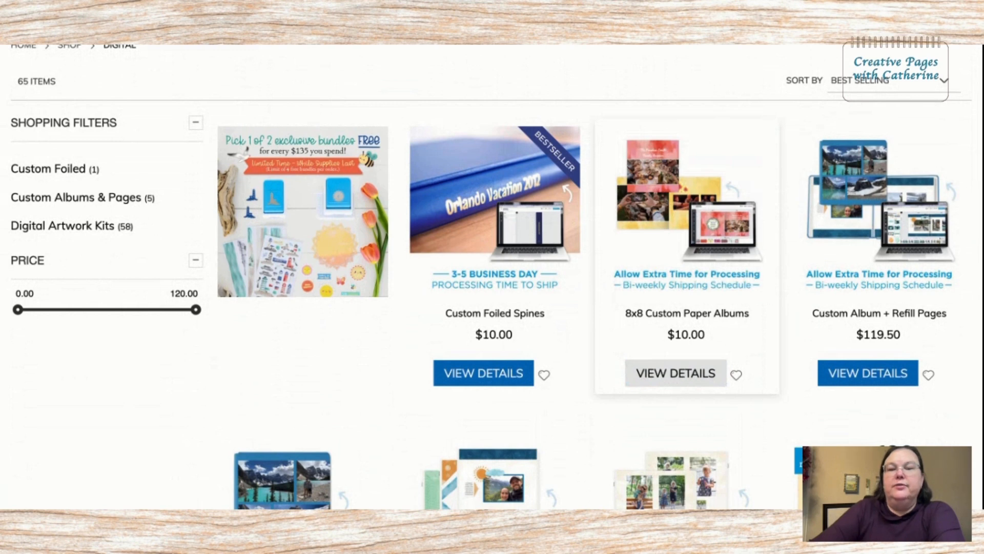
{"action": "left_click", "coordinate": [675, 373]}
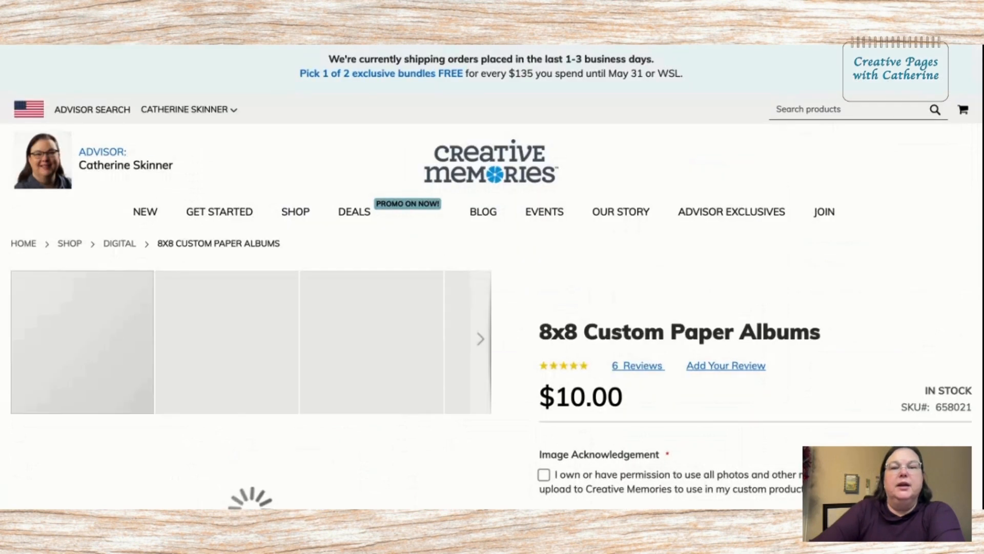
Accept the image acknowledgement and start customizing the album as a new product named "Custom 8 x 8".
{"action": "scroll", "coordinate": [728, 272], "scroll_direction": "down", "scroll_amount": 1}
{"action": "scroll", "coordinate": [729, 273], "scroll_direction": "down", "scroll_amount": 5}
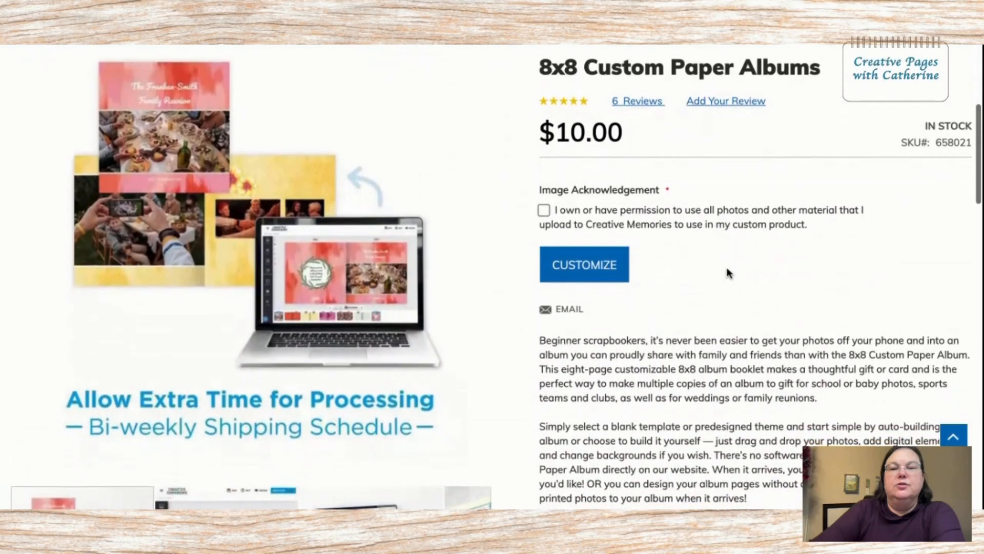
{"action": "left_click", "coordinate": [545, 210]}
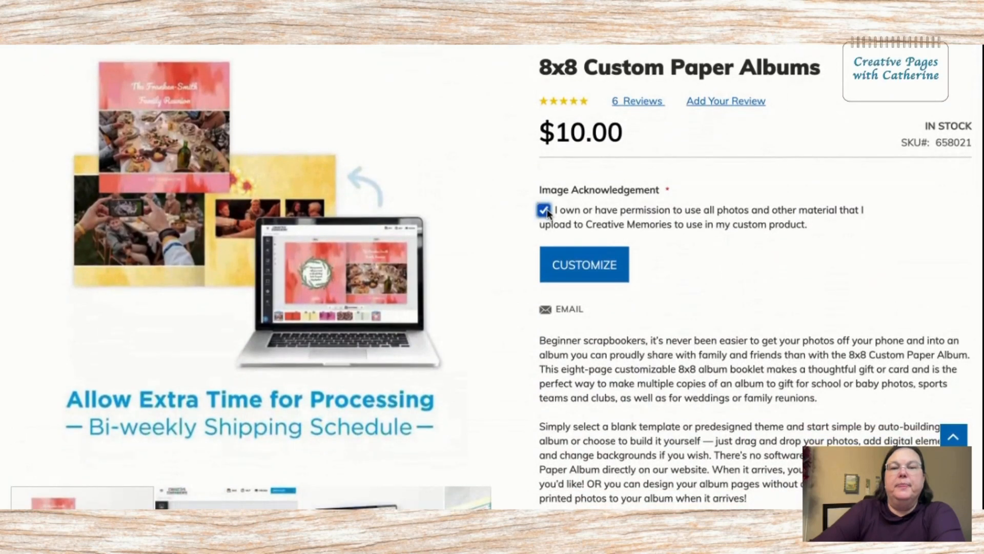
{"action": "left_click", "coordinate": [586, 268]}
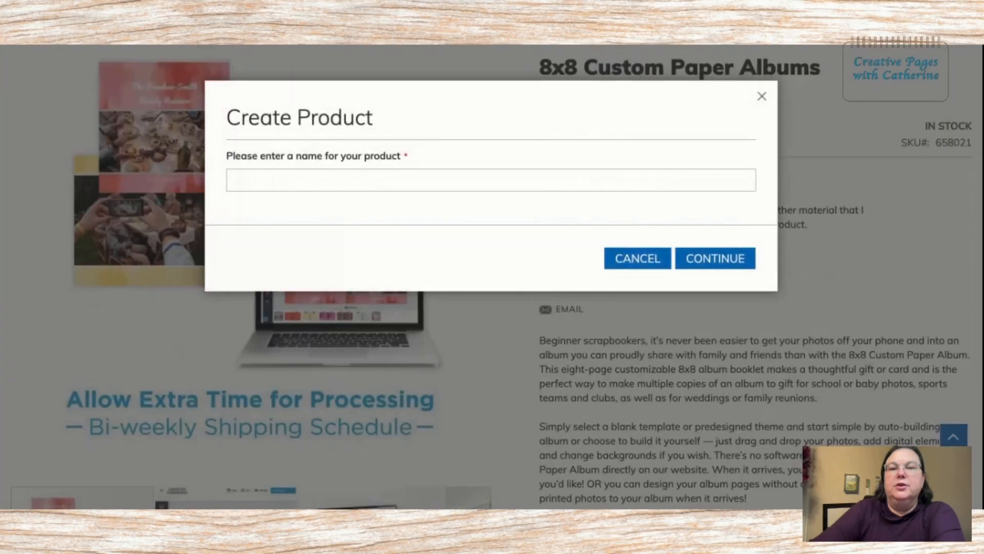
{"action": "left_click", "coordinate": [355, 177]}
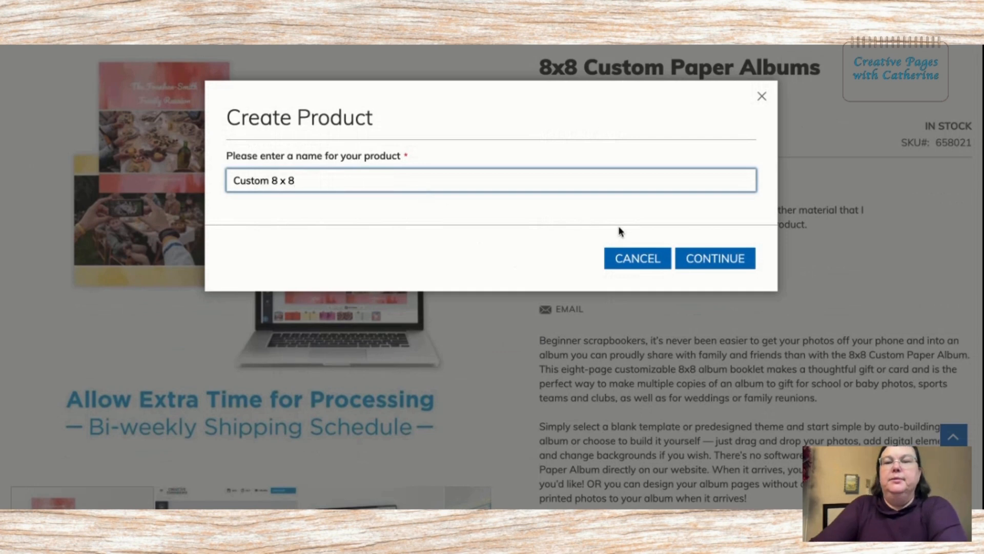
{"action": "left_click", "coordinate": [720, 259]}
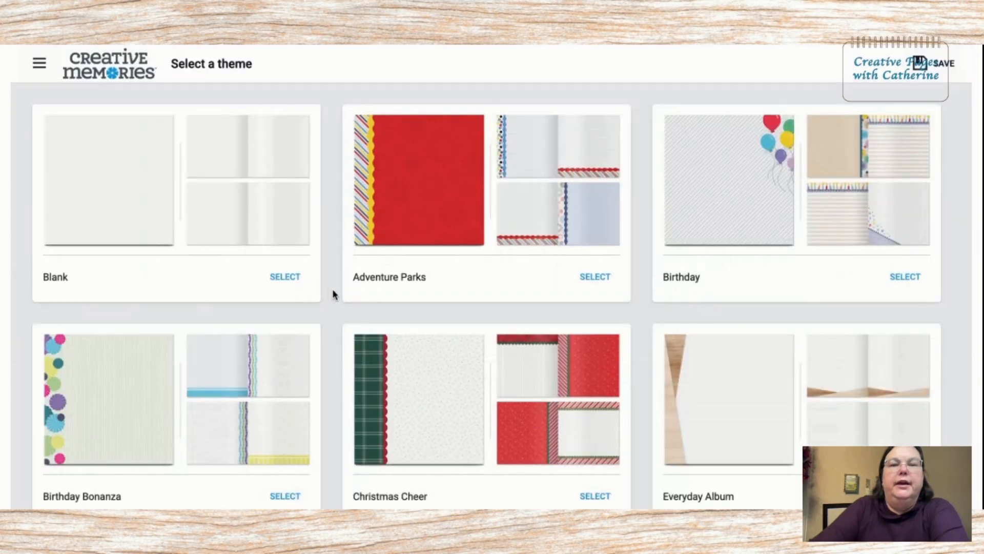
Look through the available album themes down to the end of the list.
{"action": "scroll", "coordinate": [332, 302], "scroll_direction": "down", "scroll_amount": 5}
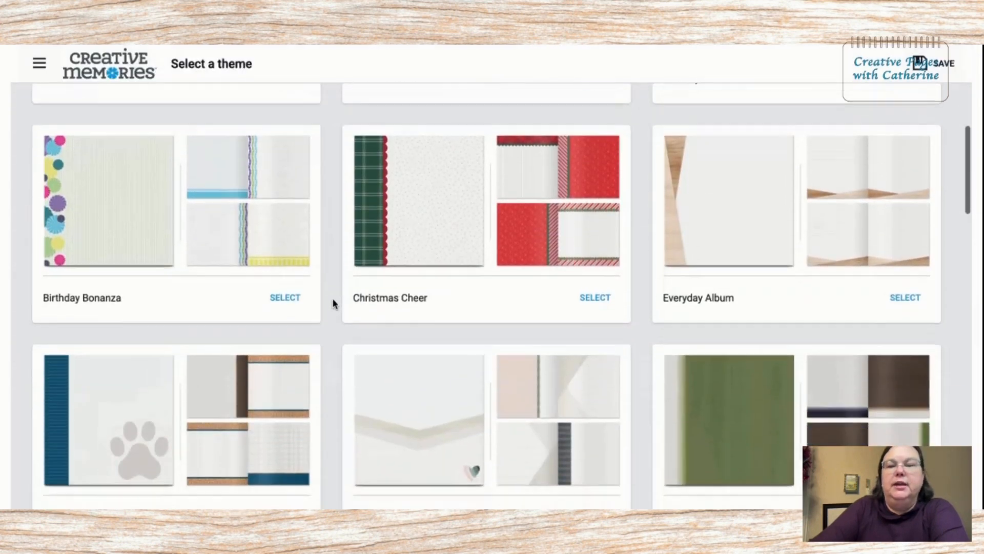
{"action": "scroll", "coordinate": [332, 297], "scroll_direction": "down", "scroll_amount": 4}
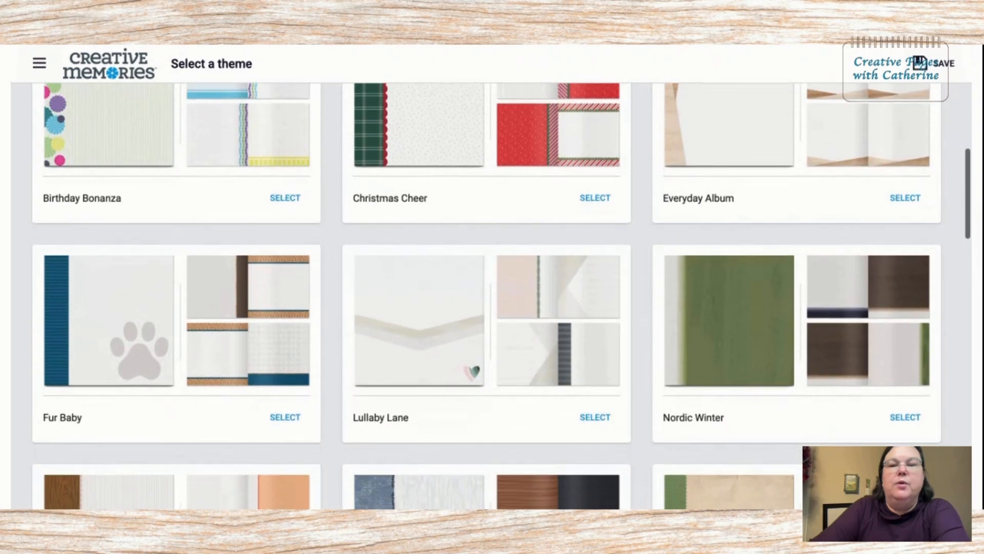
{"action": "scroll", "coordinate": [487, 289], "scroll_direction": "down", "scroll_amount": 4}
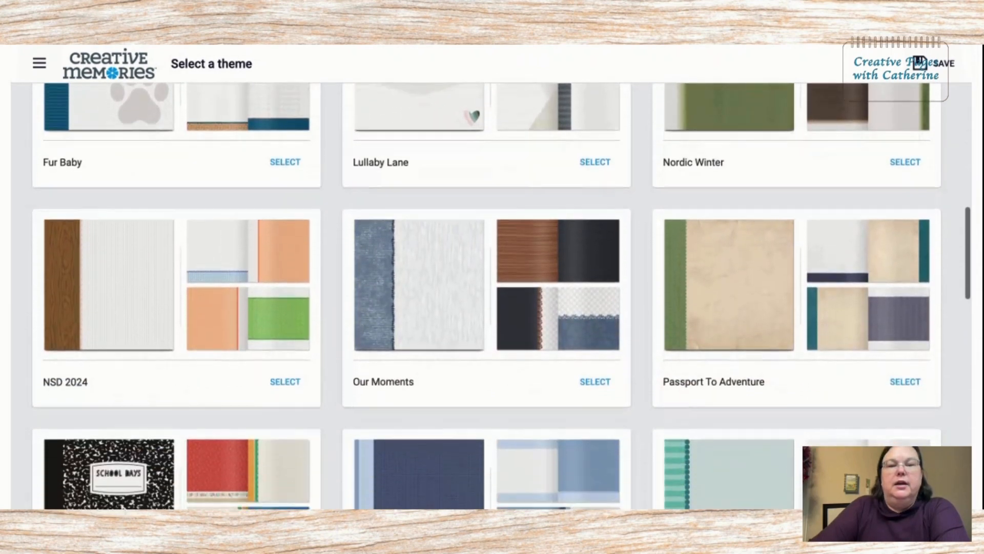
{"action": "scroll", "coordinate": [486, 289], "scroll_direction": "down", "scroll_amount": 3}
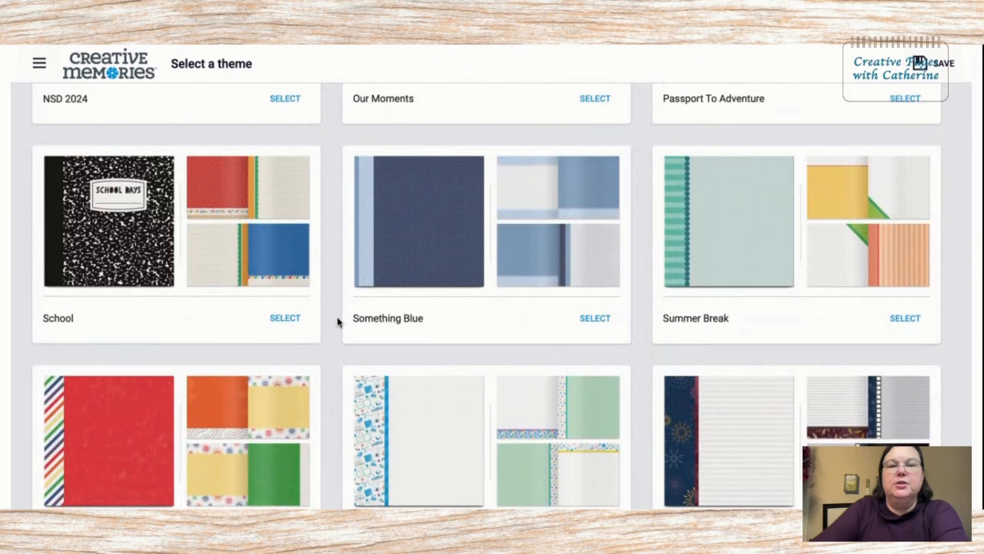
{"action": "scroll", "coordinate": [337, 316], "scroll_direction": "down", "scroll_amount": 3}
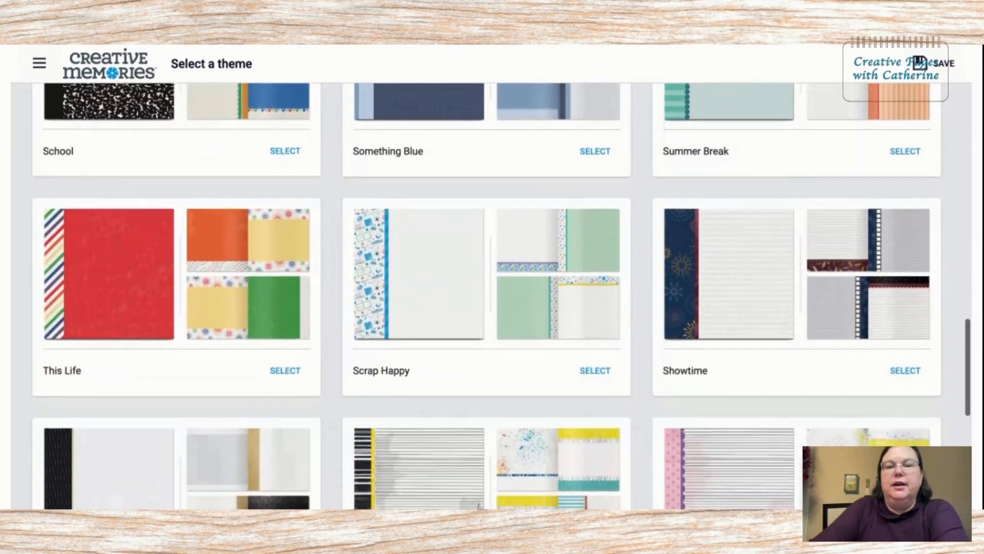
{"action": "scroll", "coordinate": [337, 316], "scroll_direction": "down", "scroll_amount": 3}
{"action": "scroll", "coordinate": [337, 315], "scroll_direction": "down", "scroll_amount": 3}
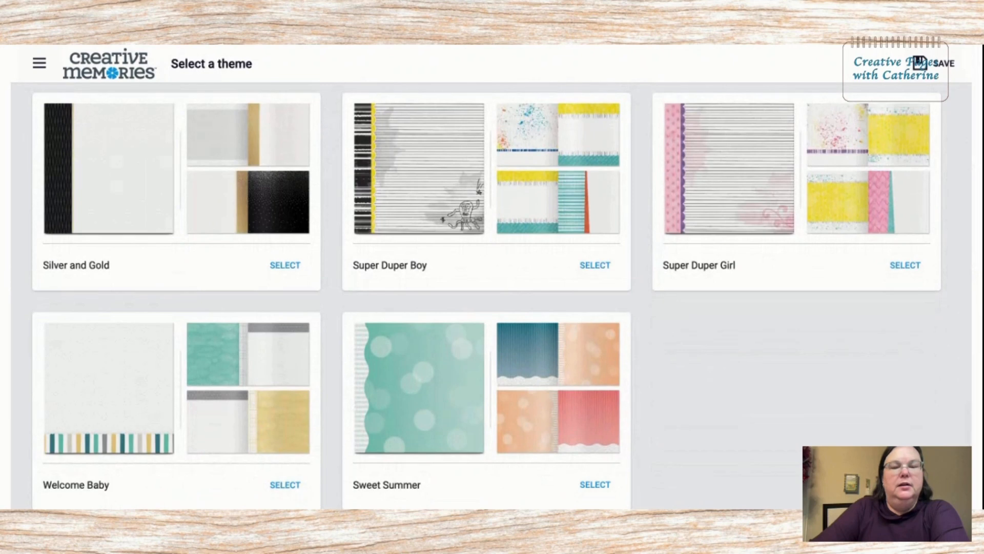
{"action": "scroll", "coordinate": [337, 316], "scroll_direction": "down", "scroll_amount": 1}
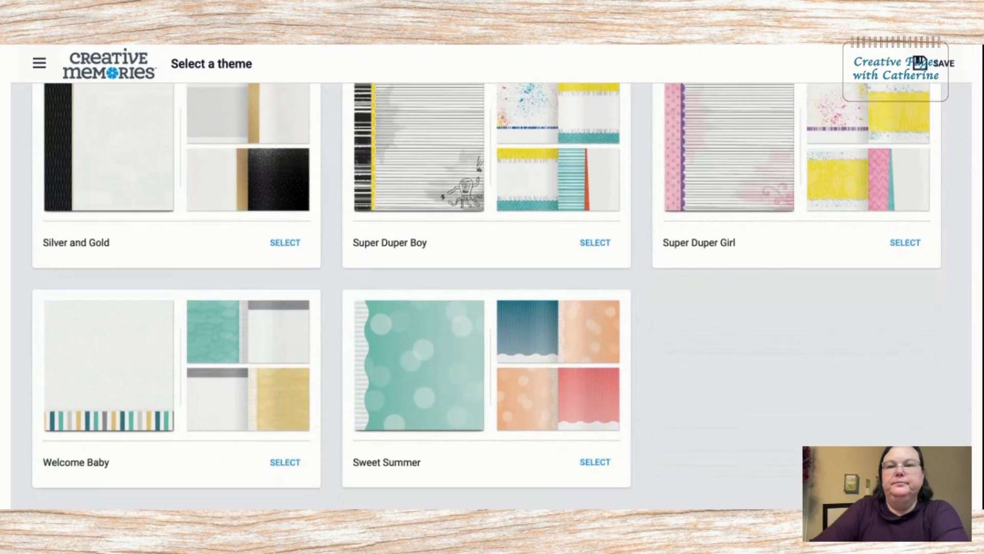
Choose the Everyday Album theme for the album.
{"action": "scroll", "coordinate": [492, 295], "scroll_direction": "up", "scroll_amount": 11}
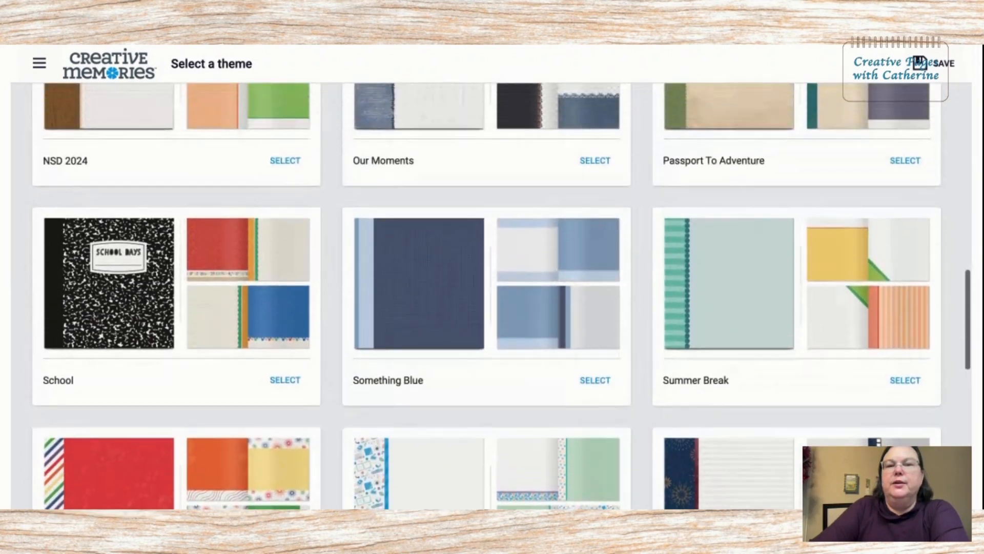
{"action": "scroll", "coordinate": [492, 295], "scroll_direction": "up", "scroll_amount": 6}
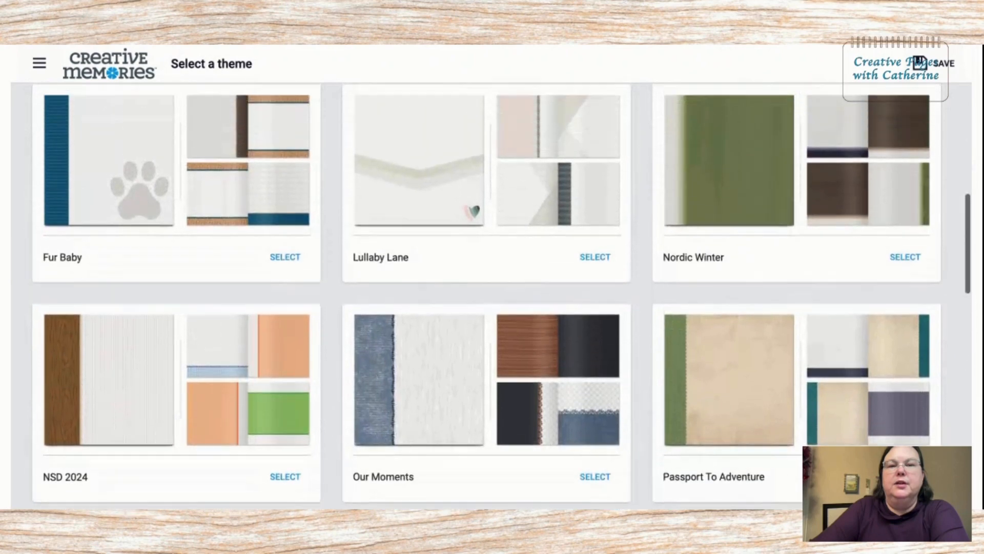
{"action": "scroll", "coordinate": [492, 296], "scroll_direction": "up", "scroll_amount": 7}
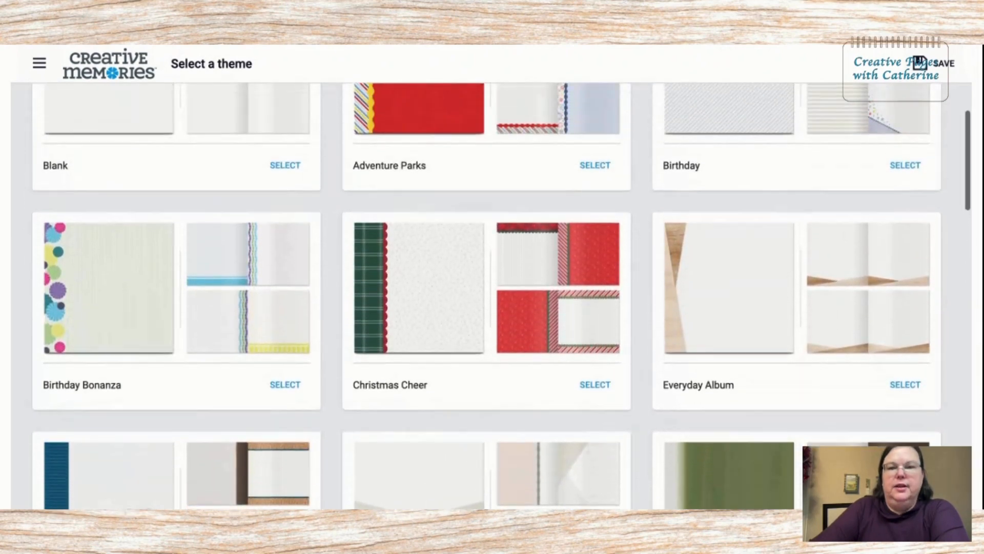
{"action": "scroll", "coordinate": [492, 296], "scroll_direction": "up", "scroll_amount": 2}
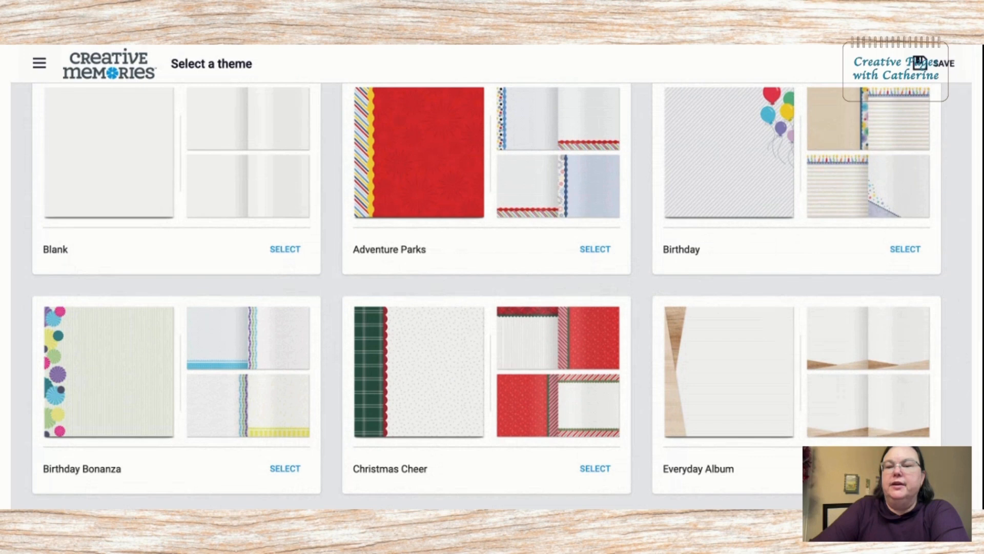
{"action": "left_click", "coordinate": [905, 469]}
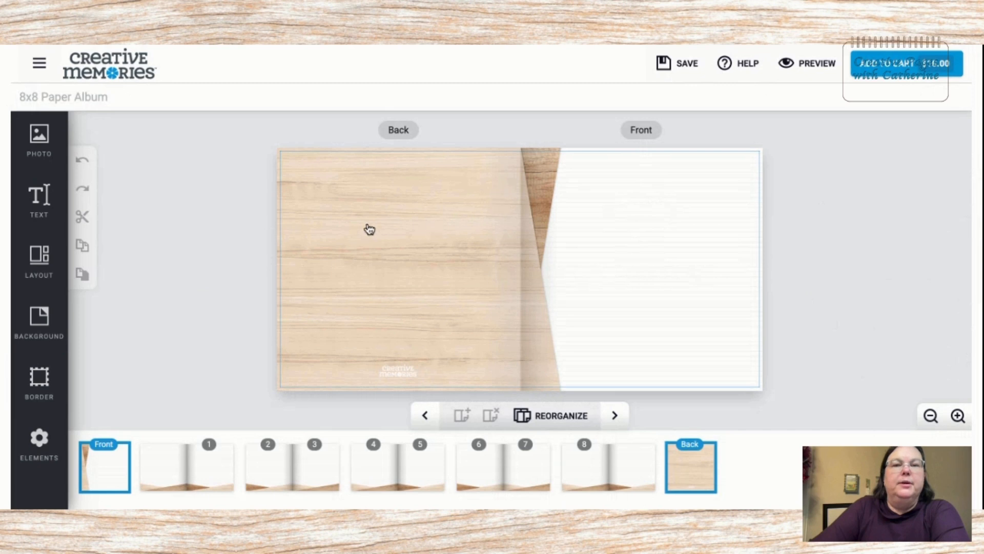
Place the aurora photo with large trees on its left side, from the past uploads created on 2024-05-17, on the front cover.
{"action": "left_click", "coordinate": [40, 137]}
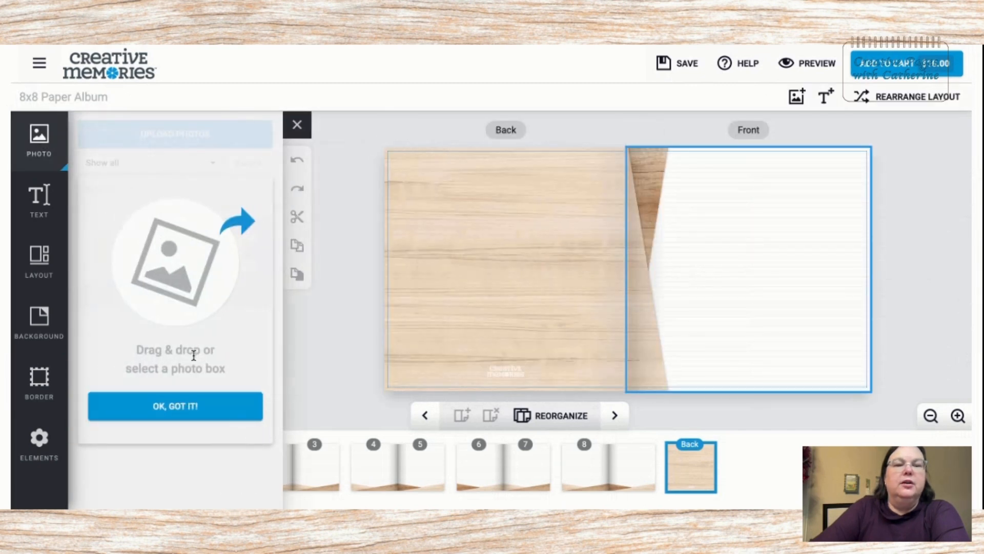
{"action": "left_click", "coordinate": [182, 413]}
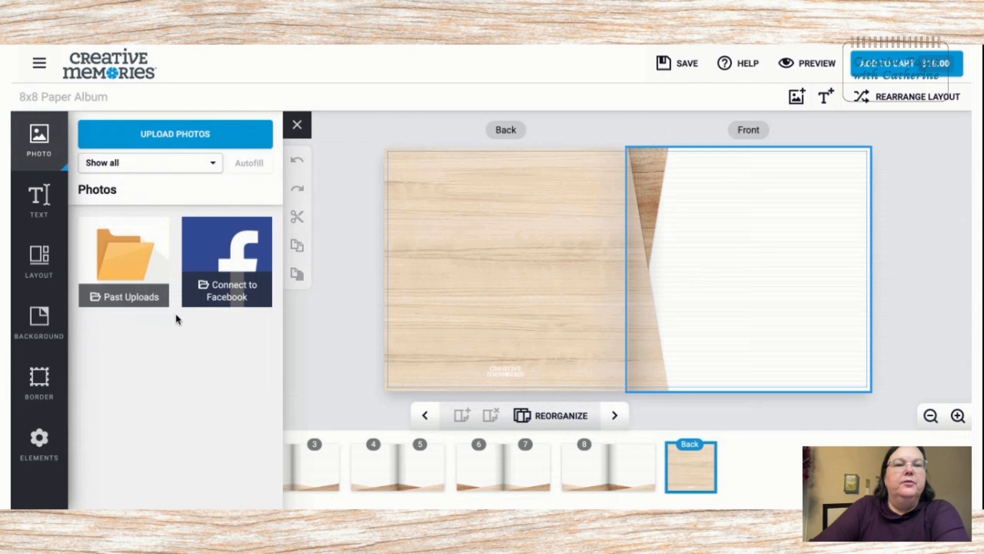
{"action": "left_click", "coordinate": [125, 297]}
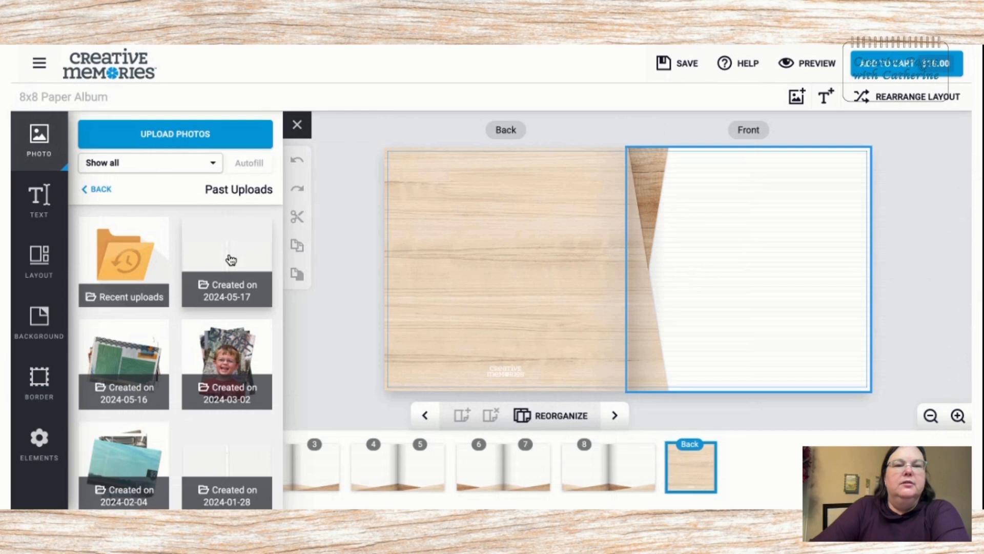
{"action": "left_click", "coordinate": [231, 257]}
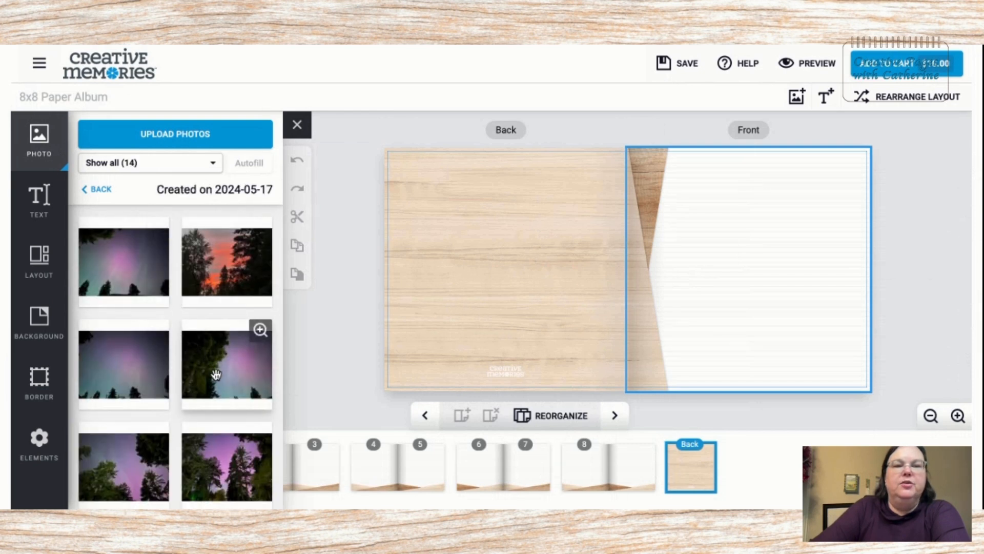
{"action": "left_click_drag", "start_coordinate": [228, 373], "coordinate": [767, 216]}
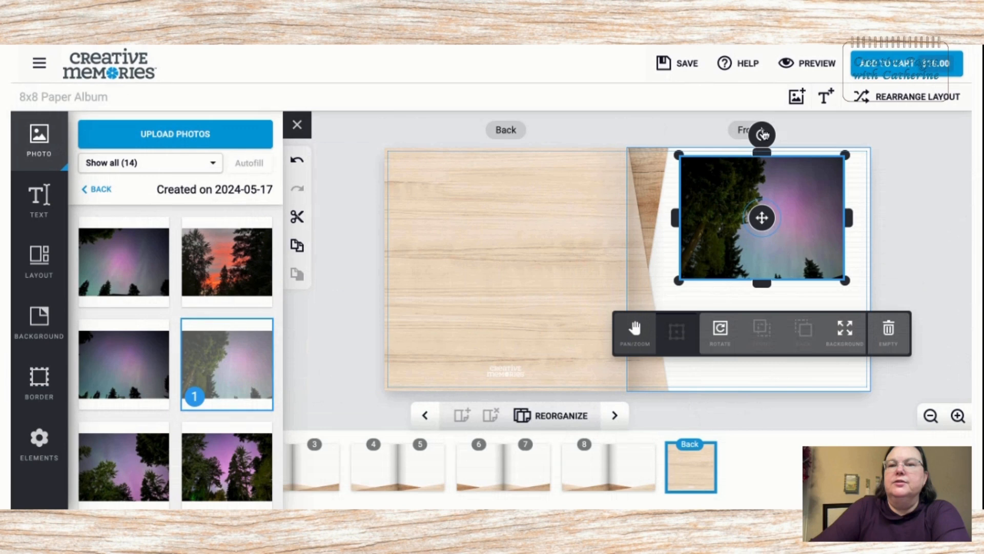
Try rotating, shrinking and repositioning the aurora photo on the front cover.
{"action": "left_click_drag", "start_coordinate": [762, 135], "coordinate": [715, 215]}
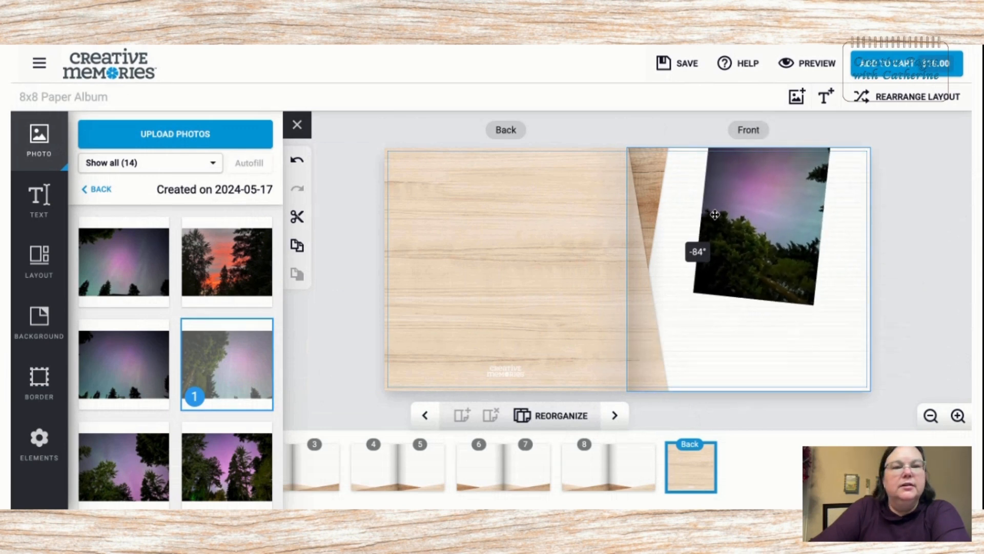
{"action": "mouse_move", "coordinate": [715, 214]}
{"action": "left_mouse_down"}
{"action": "mouse_move", "coordinate": [792, 123]}
{"action": "mouse_move", "coordinate": [841, 125]}
{"action": "mouse_move", "coordinate": [866, 148]}
{"action": "mouse_move", "coordinate": [713, 221]}
{"action": "mouse_move", "coordinate": [712, 247]}
{"action": "mouse_move", "coordinate": [712, 225]}
{"action": "mouse_move", "coordinate": [728, 226]}
{"action": "left_mouse_up"}
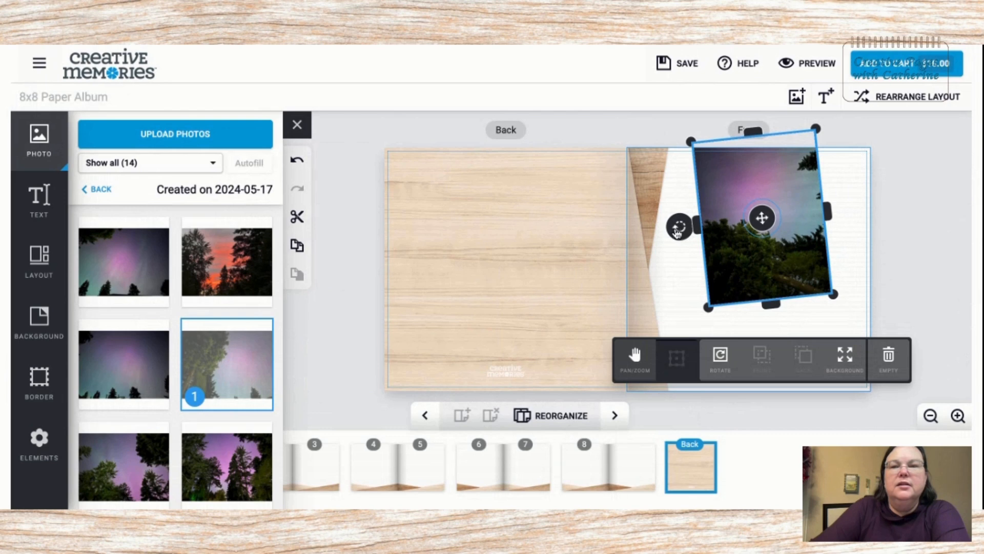
{"action": "left_click_drag", "start_coordinate": [678, 229], "coordinate": [763, 187]}
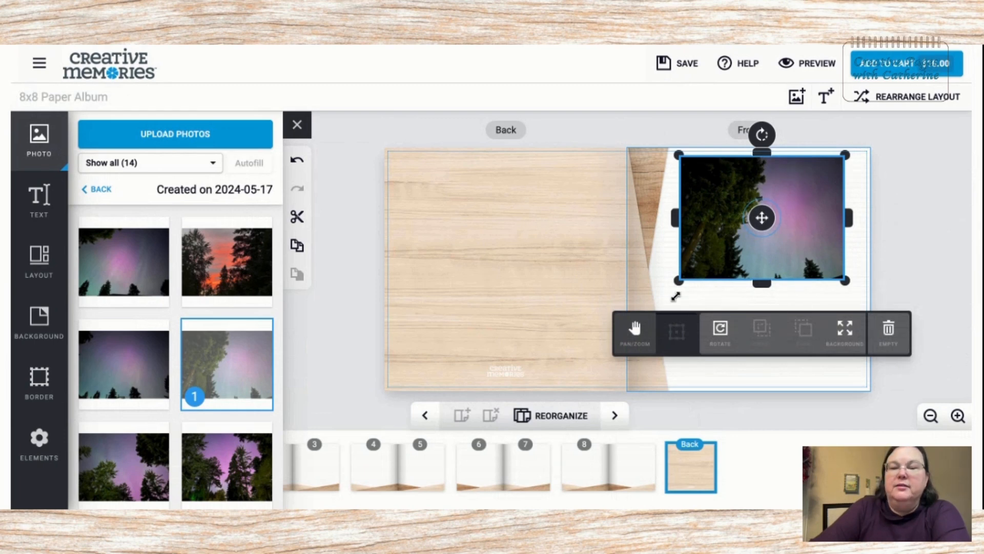
{"action": "left_click_drag", "start_coordinate": [680, 281], "coordinate": [726, 254]}
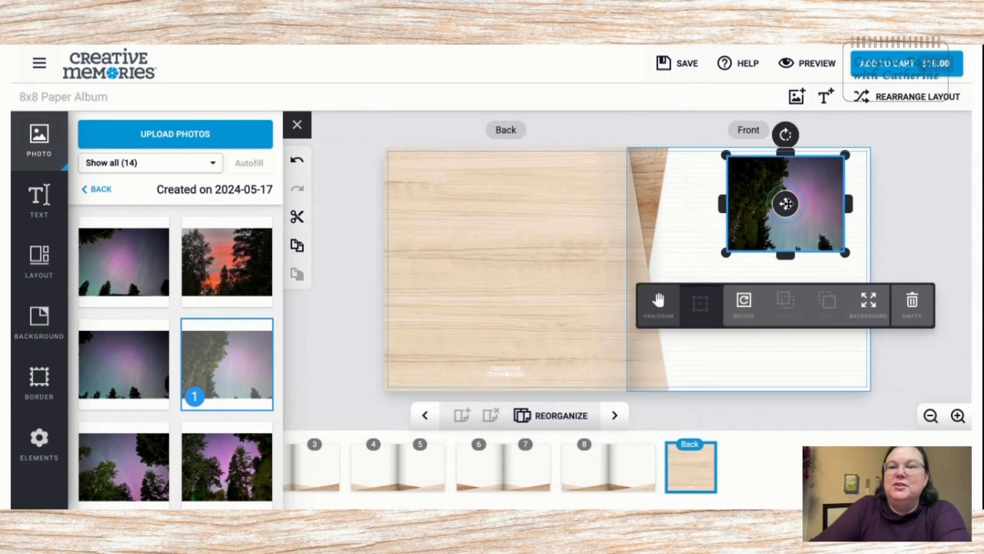
{"action": "left_click_drag", "start_coordinate": [786, 203], "coordinate": [757, 209]}
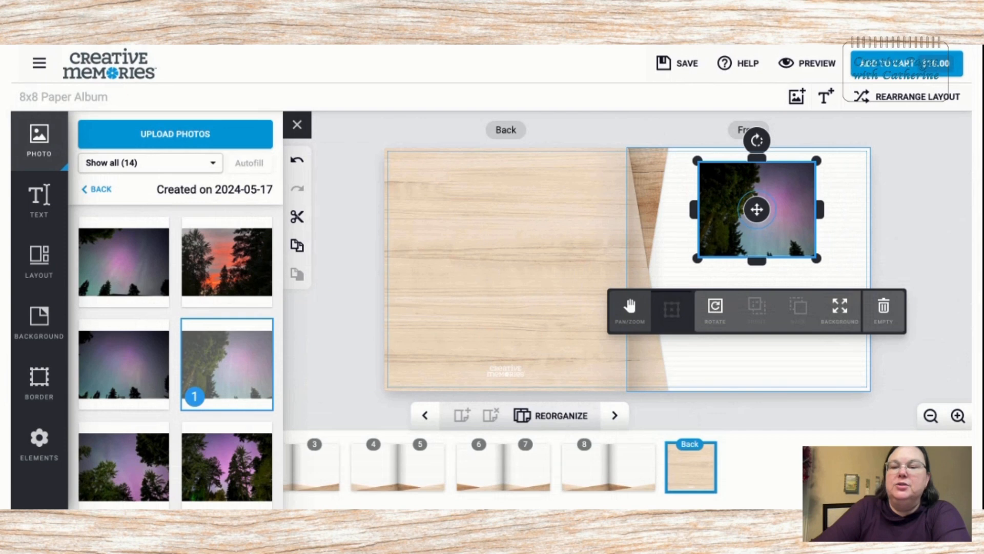
Make the aurora photo the full background of the front cover and deselect it.
{"action": "left_click", "coordinate": [840, 308]}
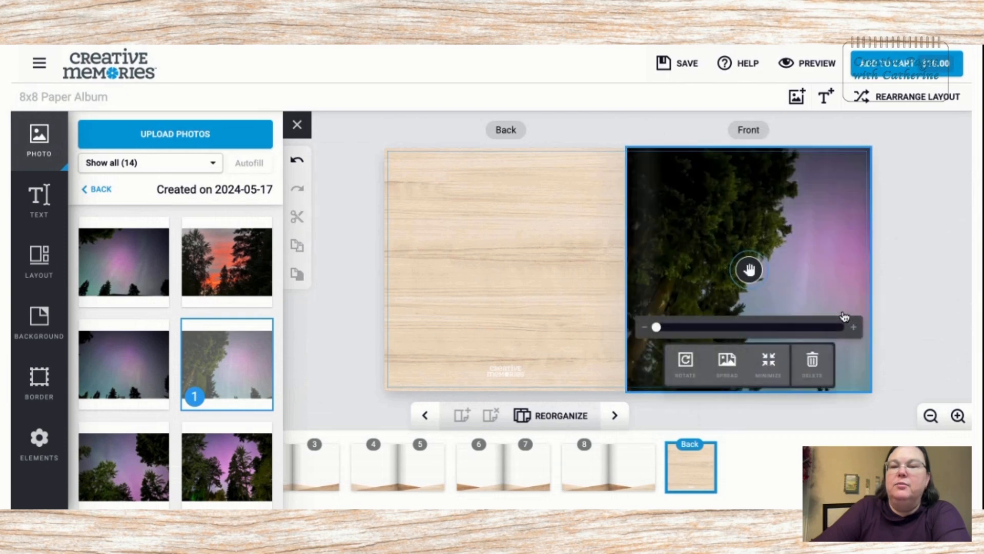
{"action": "left_click", "coordinate": [925, 236]}
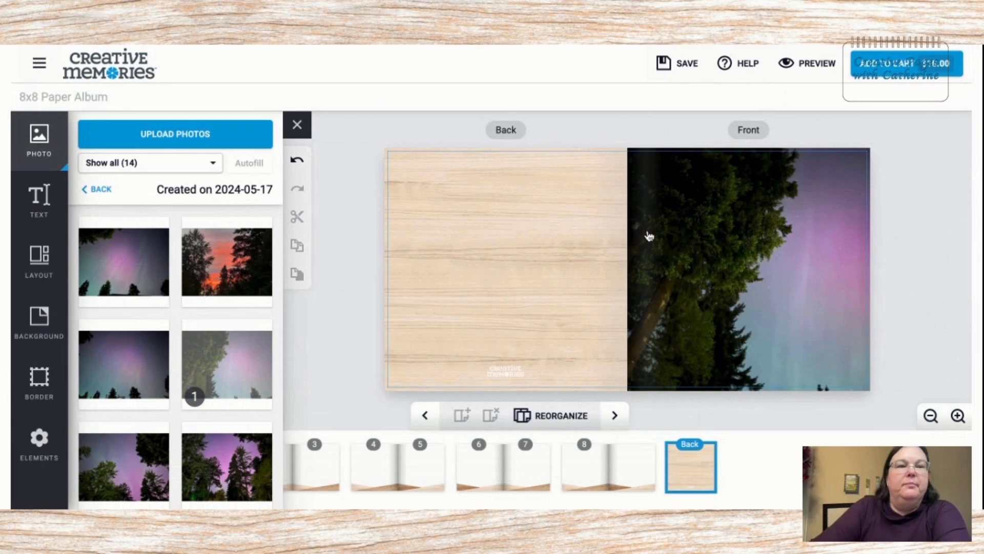
Add a text box to the front cover reading "Northern Lights in WA State!".
{"action": "left_click", "coordinate": [38, 205]}
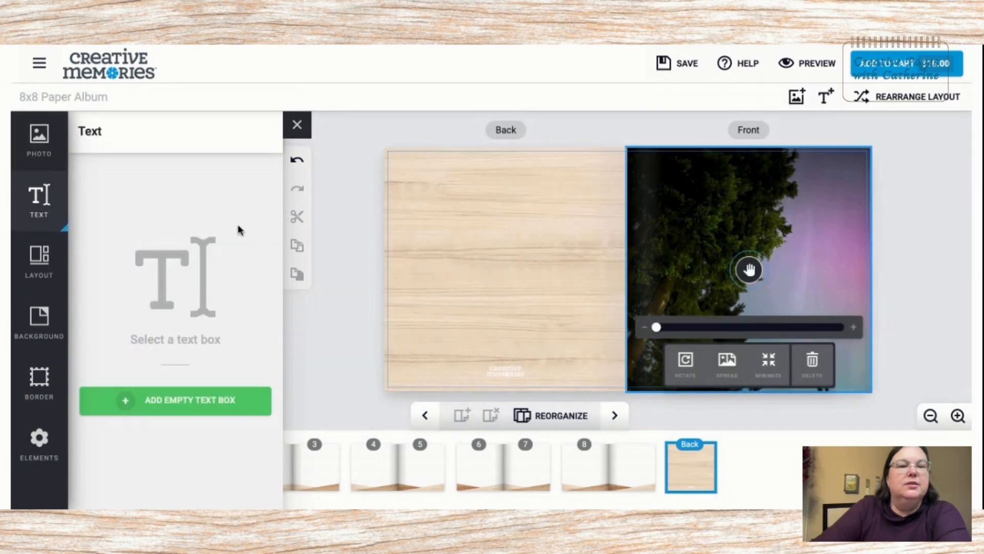
{"action": "left_click", "coordinate": [173, 402]}
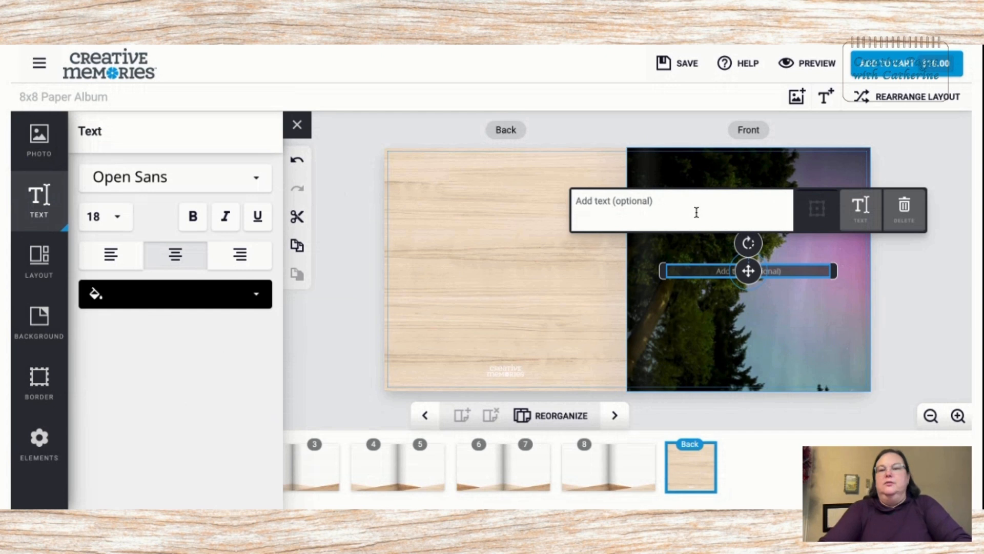
{"action": "type", "text": "Nor"}
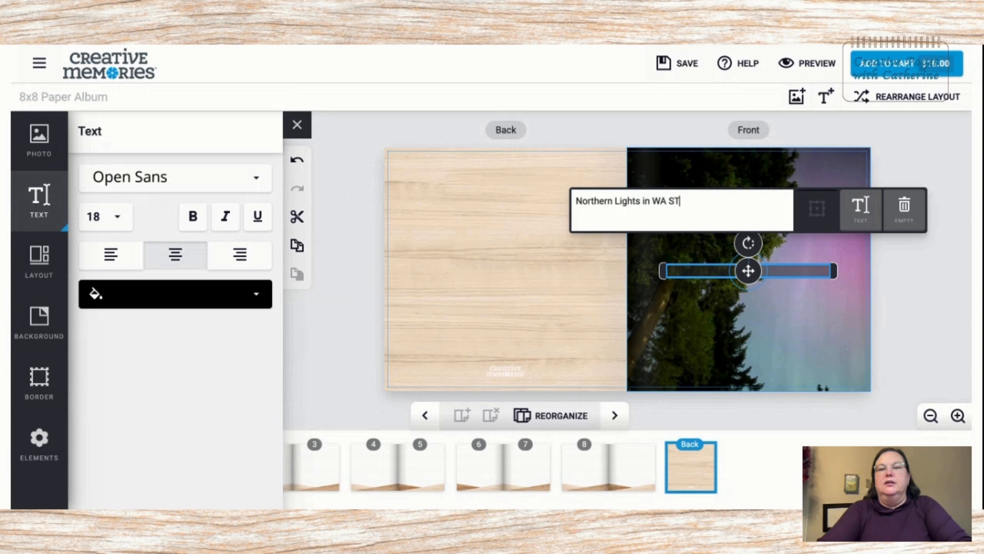
{"action": "type", "text": "thern Lights in WA Sta"}
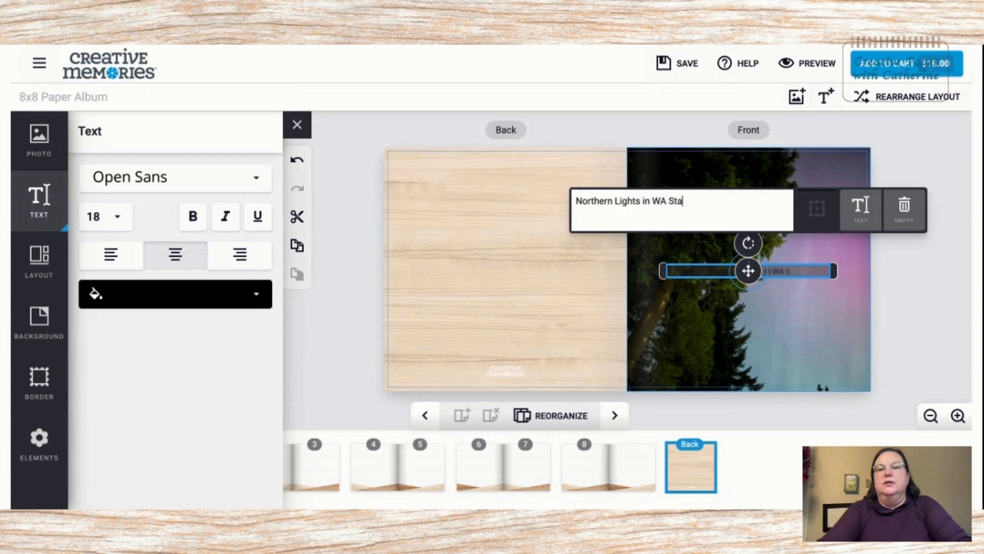
{"action": "type", "text": "te"}
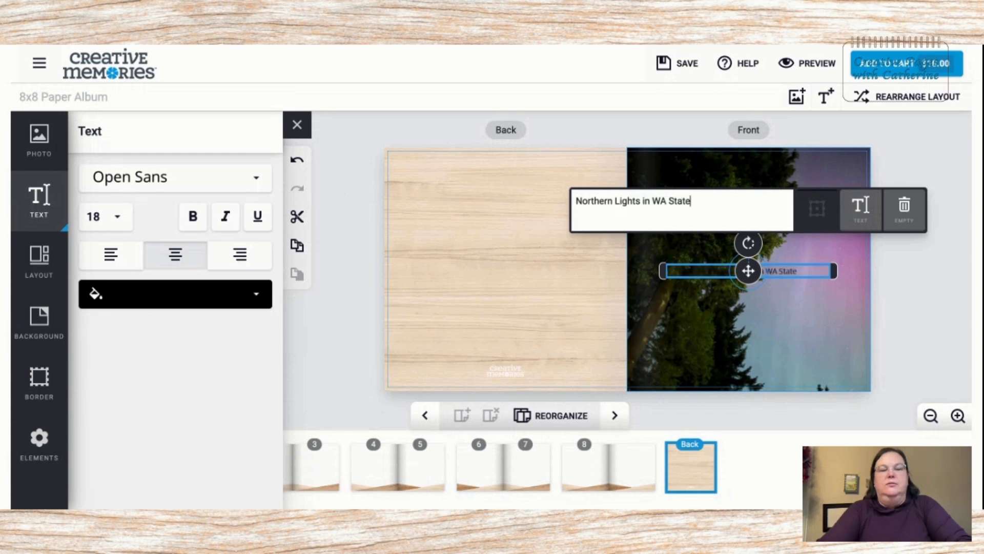
{"action": "type", "text": "!"}
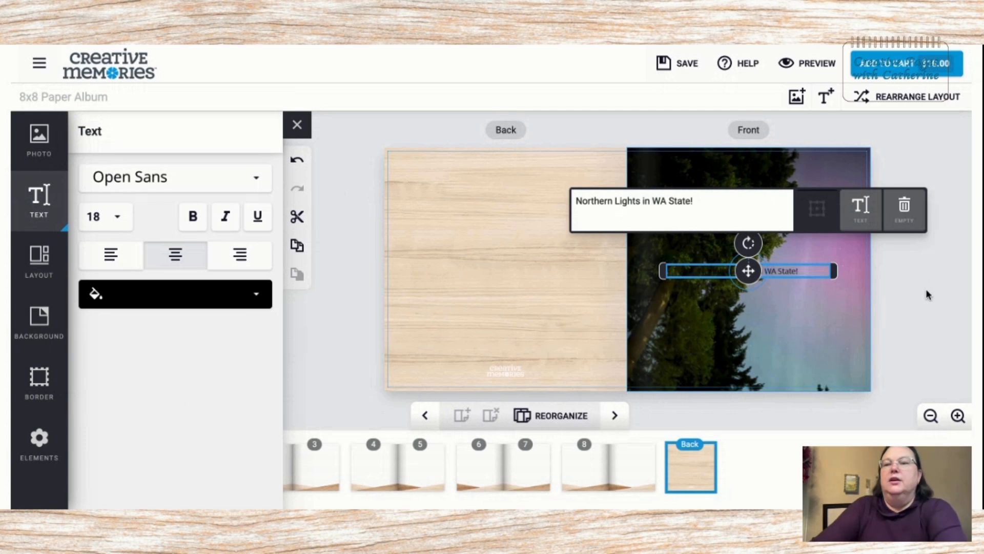
{"action": "left_click", "coordinate": [927, 296]}
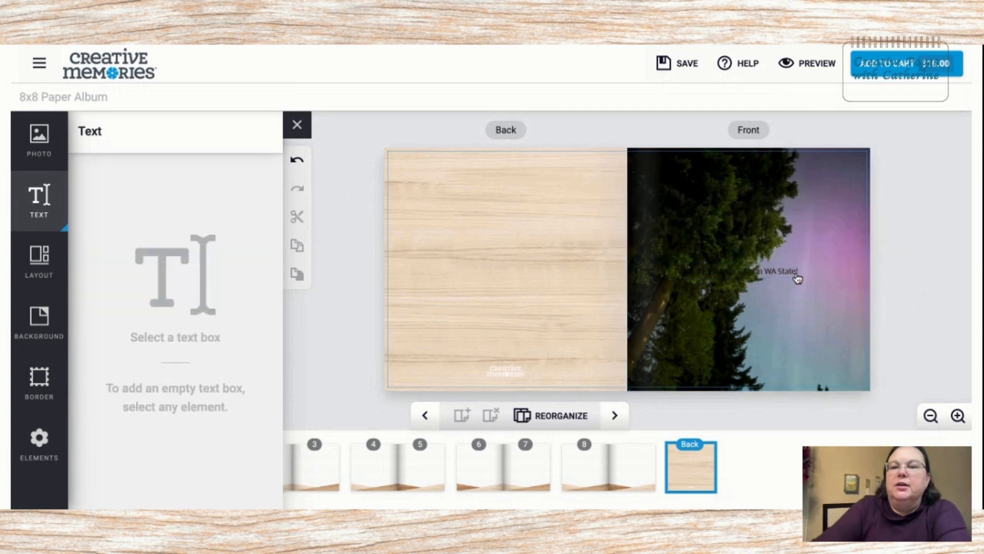
Move the title text box to the lower right area of the front cover, slightly in from the page edges.
{"action": "left_click", "coordinate": [774, 274]}
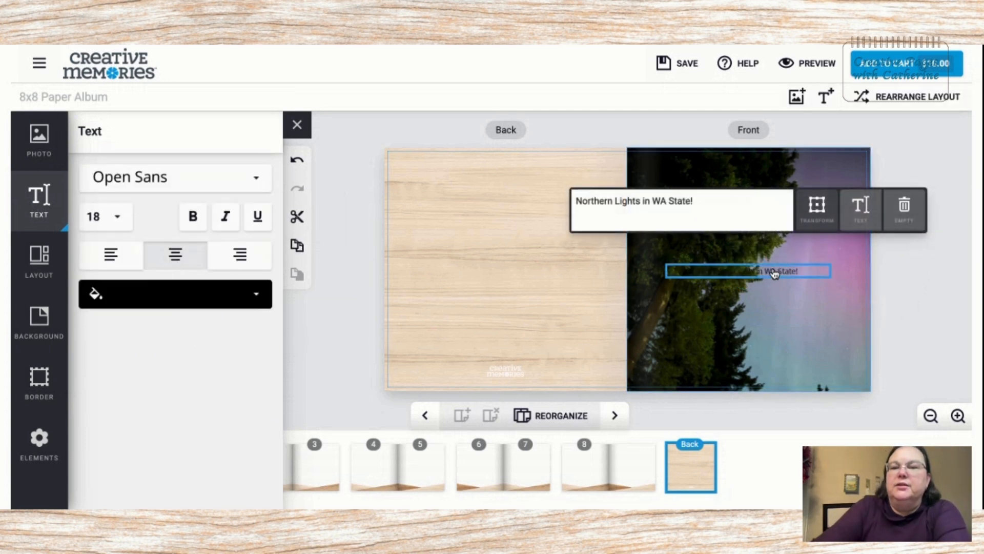
{"action": "left_click", "coordinate": [750, 270]}
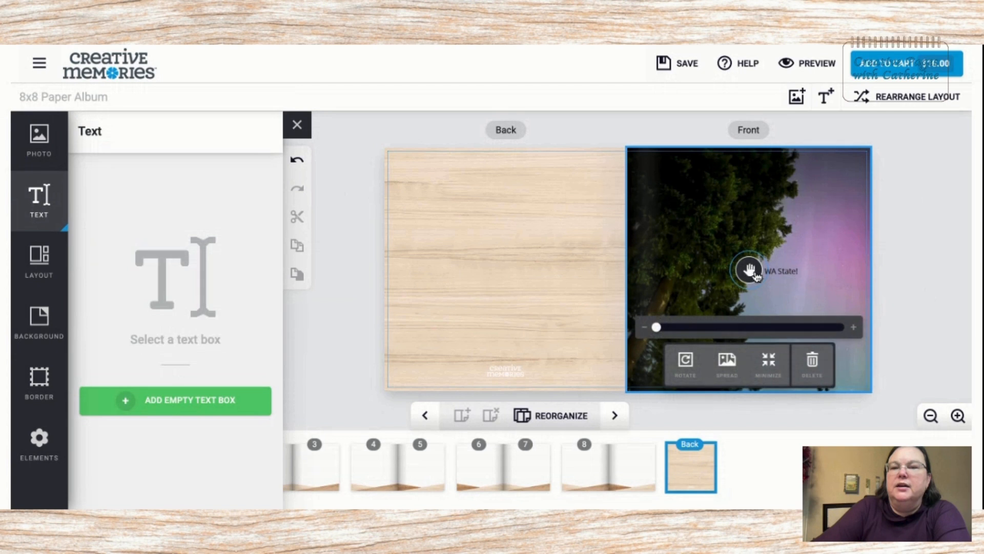
{"action": "left_click_drag", "start_coordinate": [750, 270], "coordinate": [775, 324]}
{"action": "left_click", "coordinate": [792, 272]}
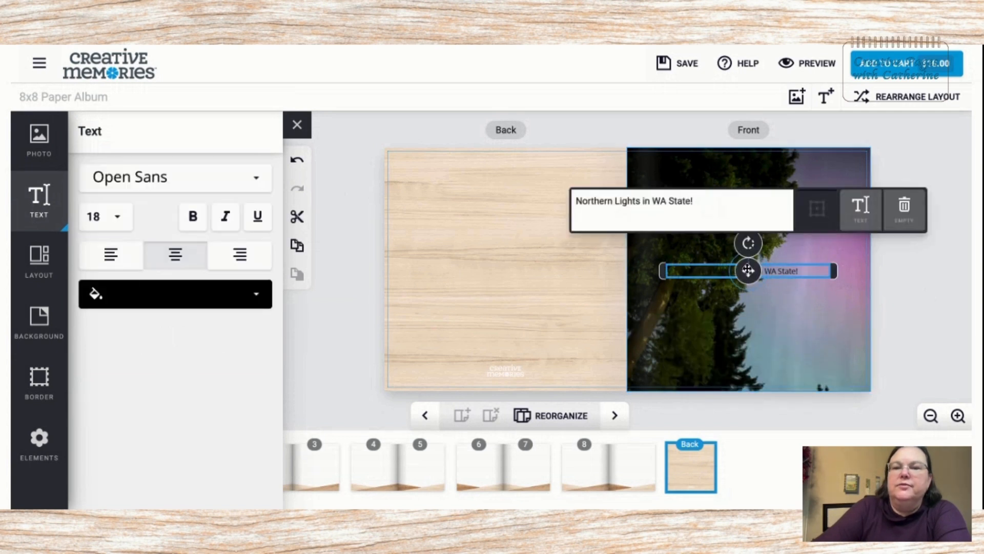
{"action": "left_click_drag", "start_coordinate": [748, 270], "coordinate": [804, 374]}
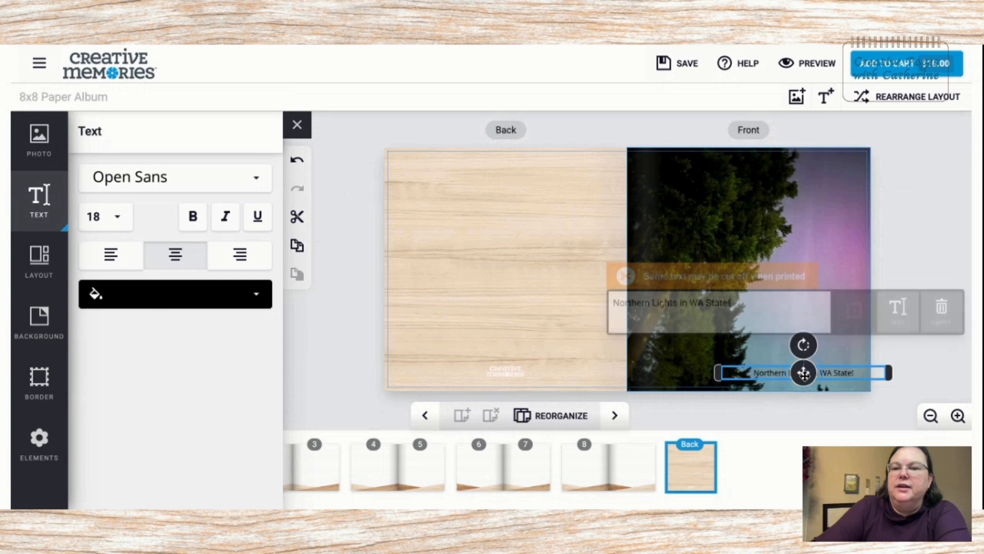
{"action": "left_click", "coordinate": [772, 306]}
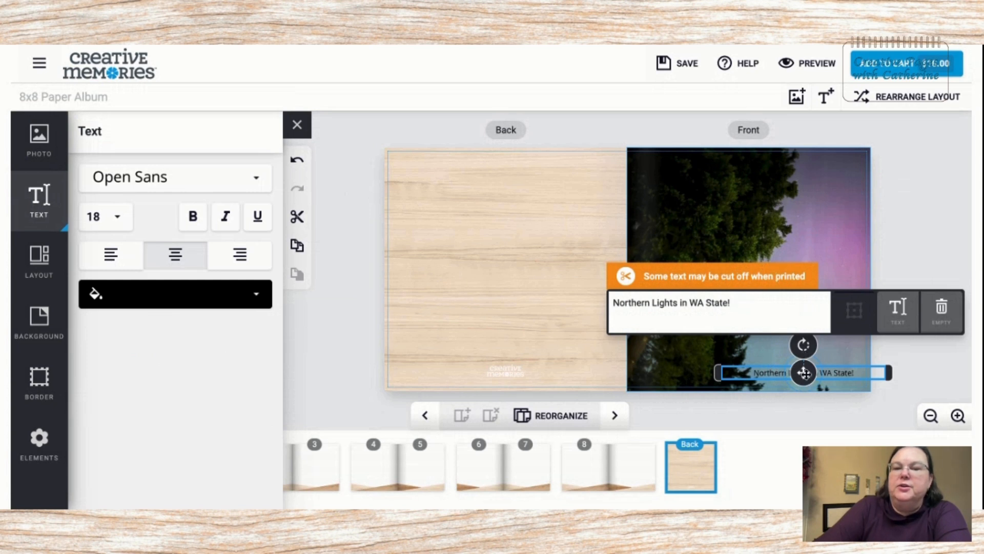
{"action": "left_click_drag", "start_coordinate": [804, 373], "coordinate": [791, 359]}
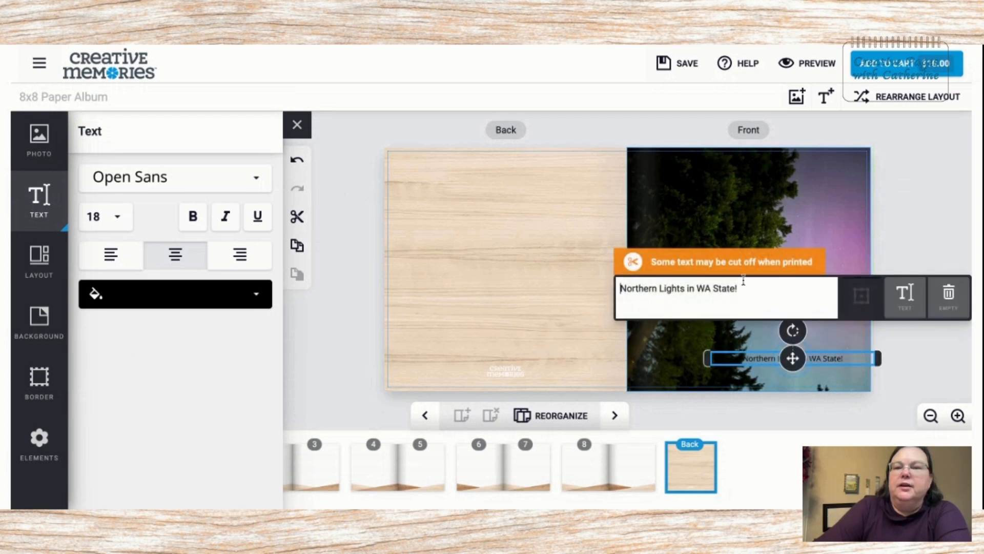
Make the whole cover title bold at font size 12 and colour it dark slate blue.
{"action": "left_click_drag", "start_coordinate": [743, 291], "coordinate": [619, 290]}
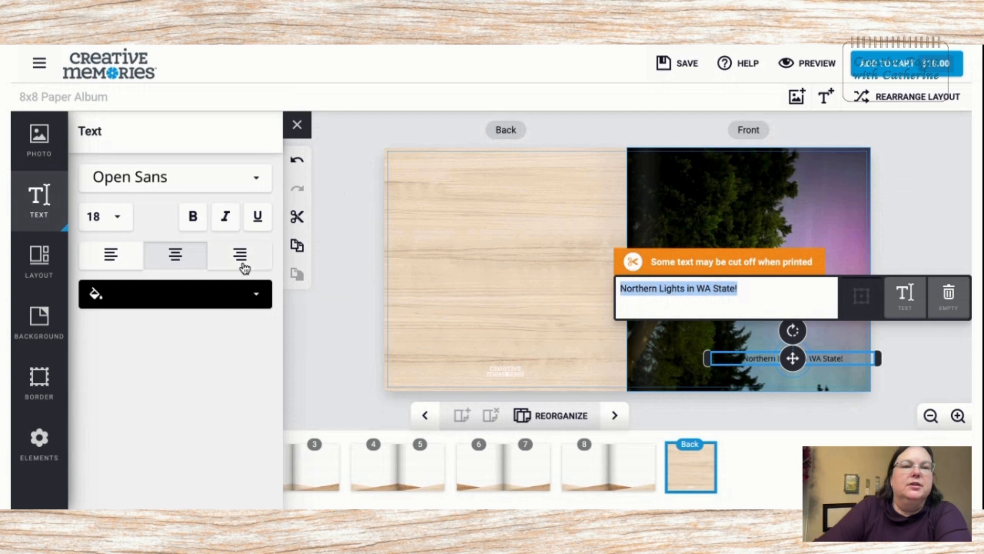
{"action": "left_click", "coordinate": [121, 219]}
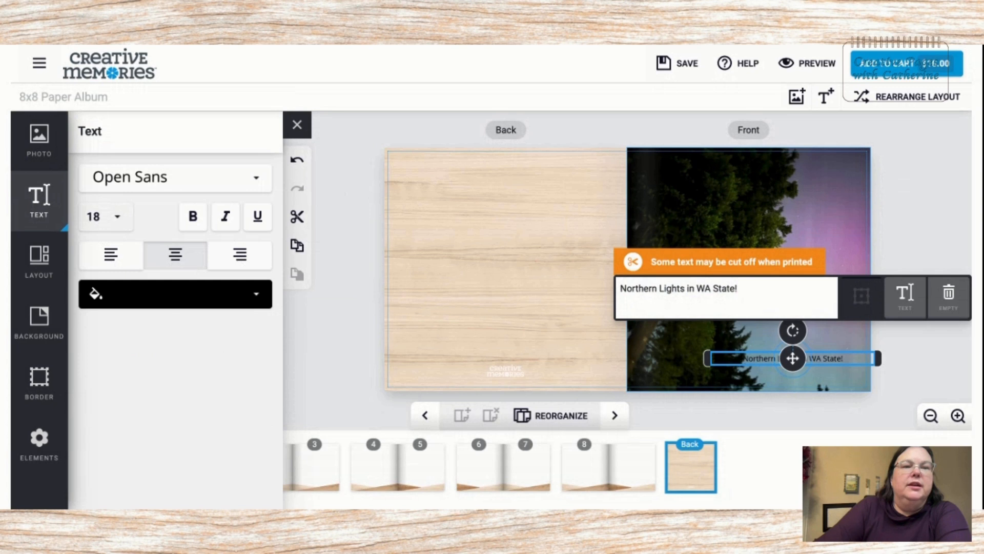
{"action": "left_click", "coordinate": [117, 181]}
{"action": "left_click", "coordinate": [193, 224]}
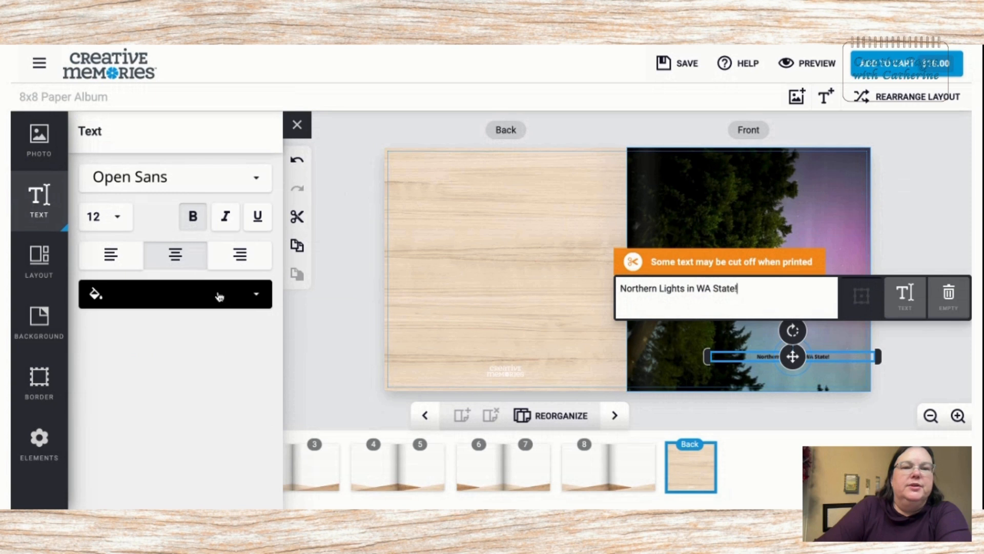
{"action": "left_click", "coordinate": [257, 296]}
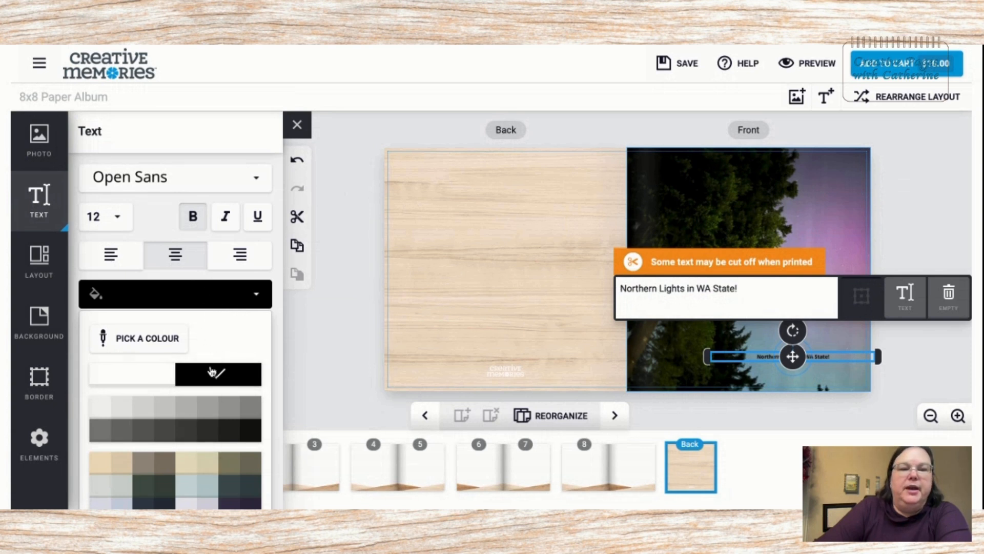
{"action": "scroll", "coordinate": [212, 370], "scroll_direction": "down", "scroll_amount": 5}
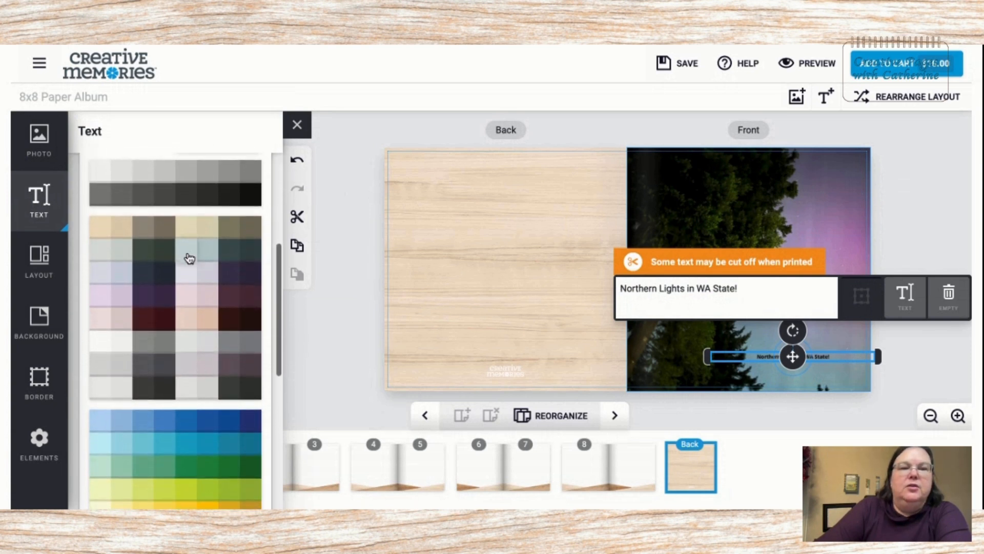
{"action": "left_click", "coordinate": [147, 277]}
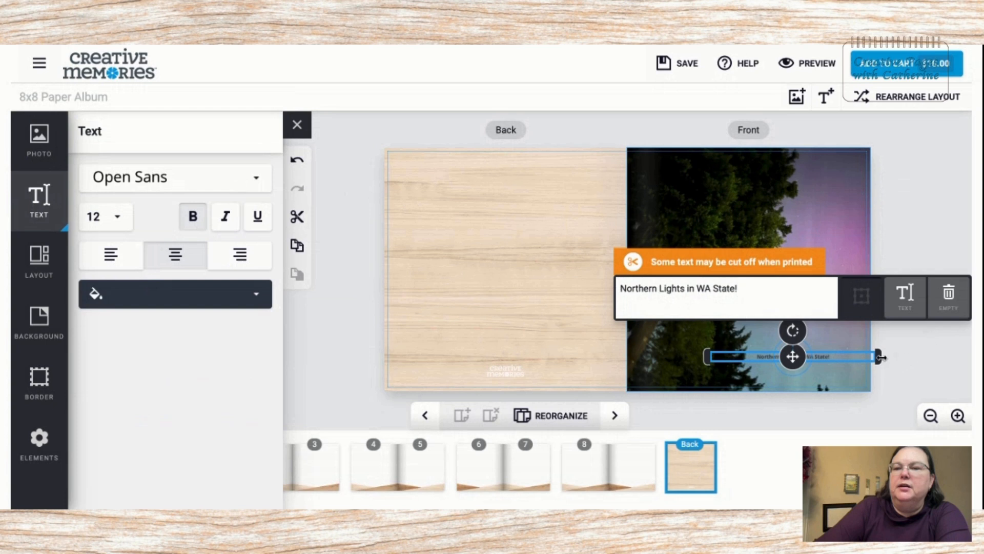
Shorten the title text box from its right end to fit within the cover and set the font size to 18.
{"action": "left_click_drag", "start_coordinate": [880, 356], "coordinate": [859, 358]}
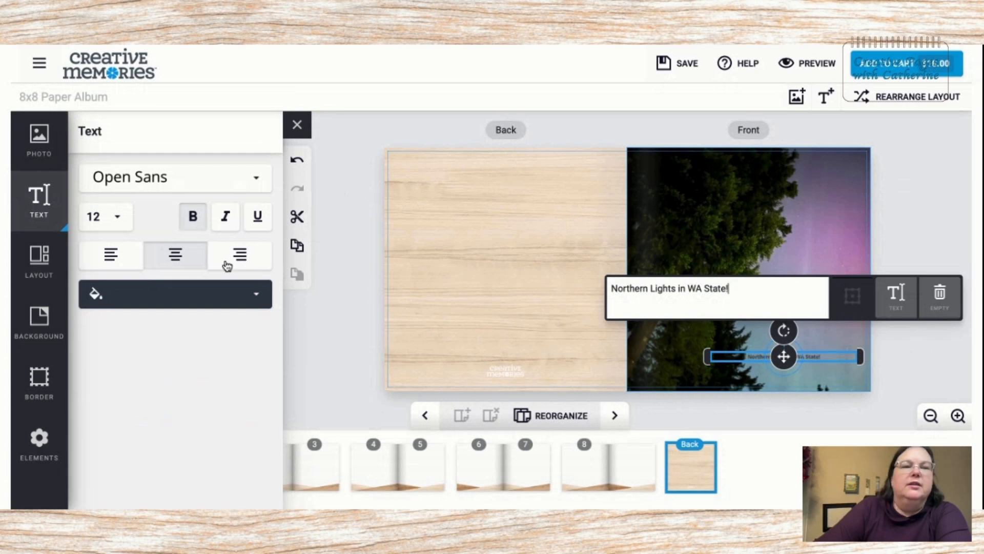
{"action": "left_click", "coordinate": [118, 218]}
{"action": "left_click", "coordinate": [106, 277]}
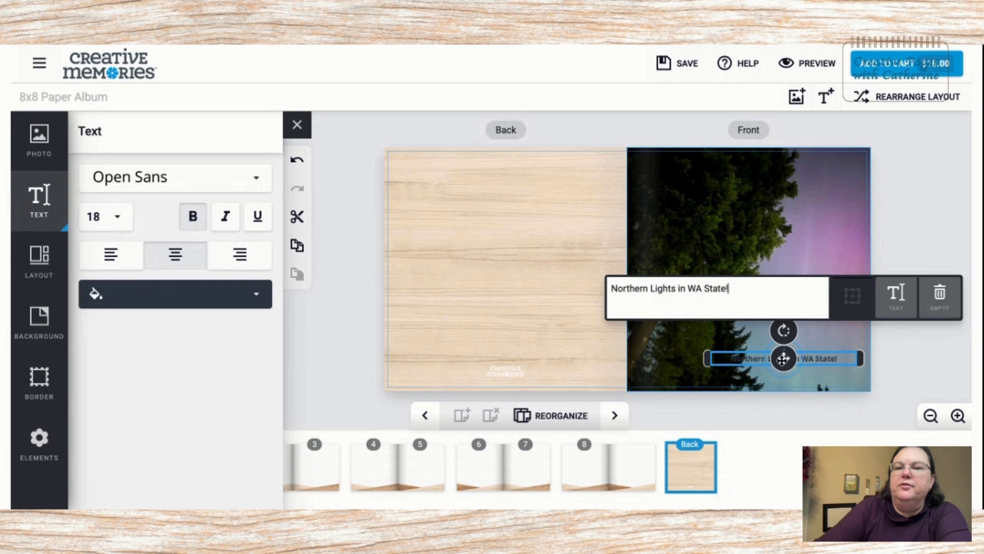
Shift the title slightly right and down, pull its box's right end back inside the cover edge, and deselect it.
{"action": "left_click_drag", "start_coordinate": [784, 359], "coordinate": [797, 363]}
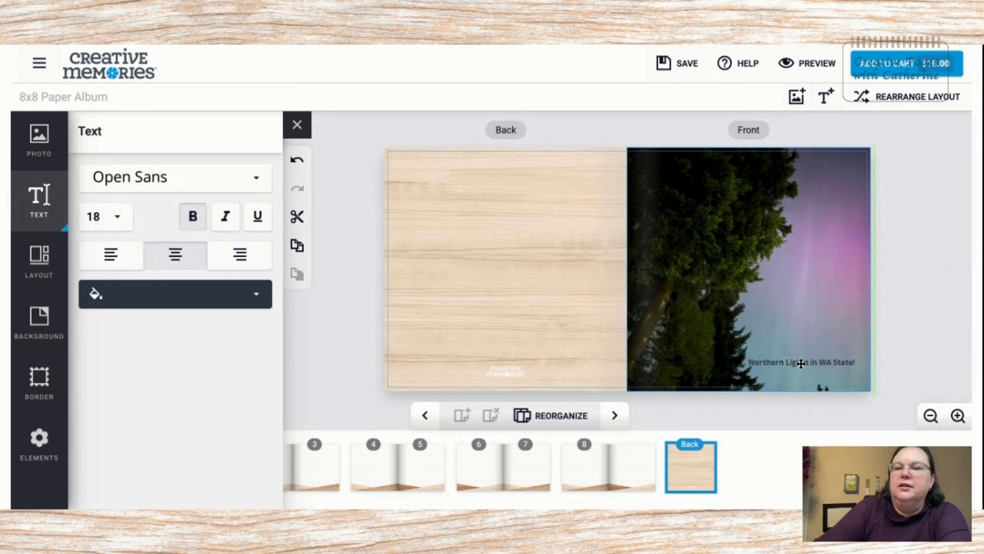
{"action": "left_click", "coordinate": [801, 363]}
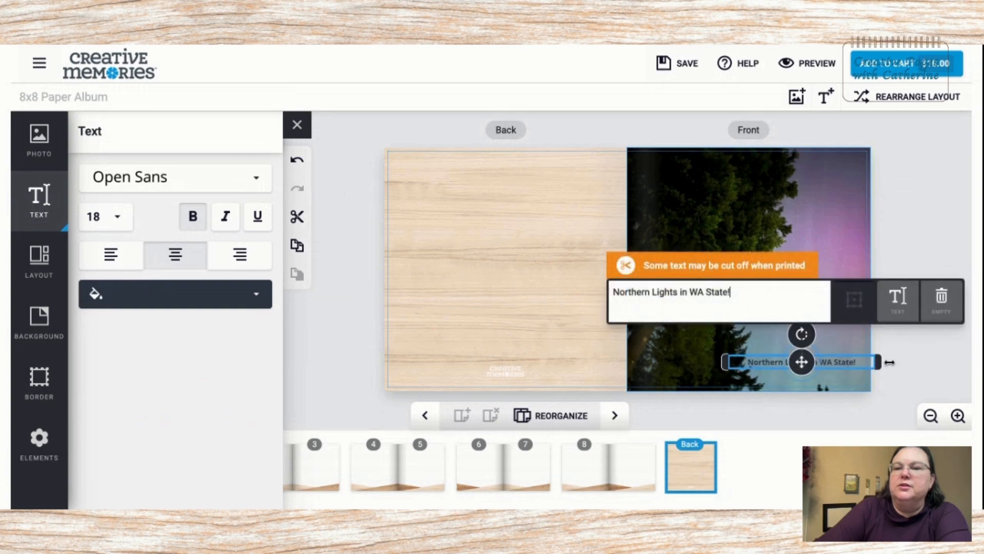
{"action": "left_click_drag", "start_coordinate": [880, 362], "coordinate": [868, 363]}
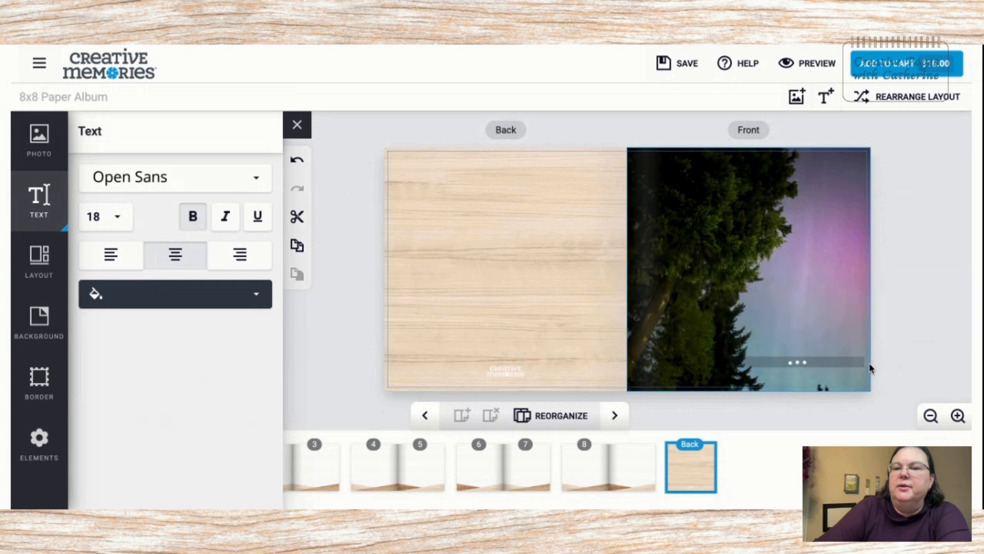
{"action": "left_click", "coordinate": [911, 361]}
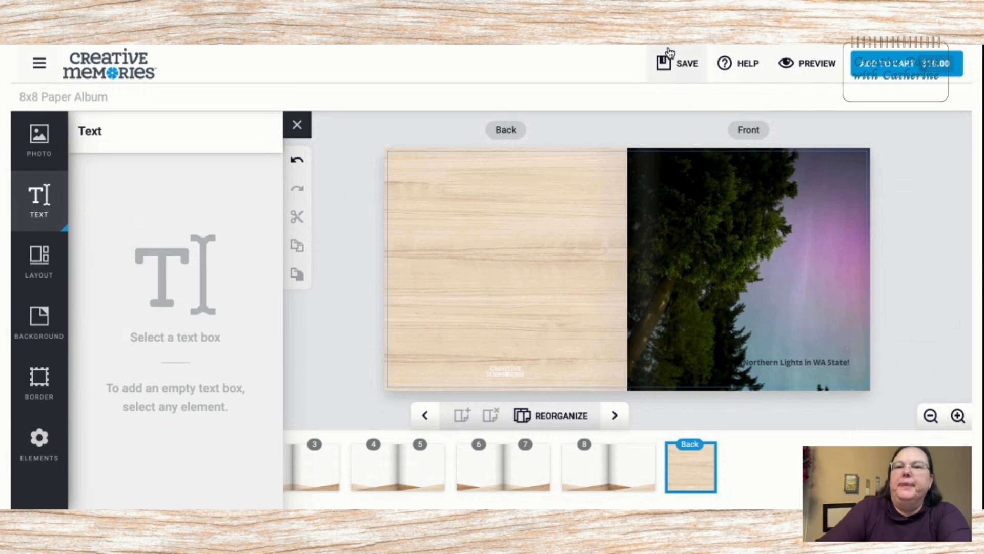
Save the 8x8 album project and leave the editor for the website's homepage.
{"action": "left_click", "coordinate": [680, 69]}
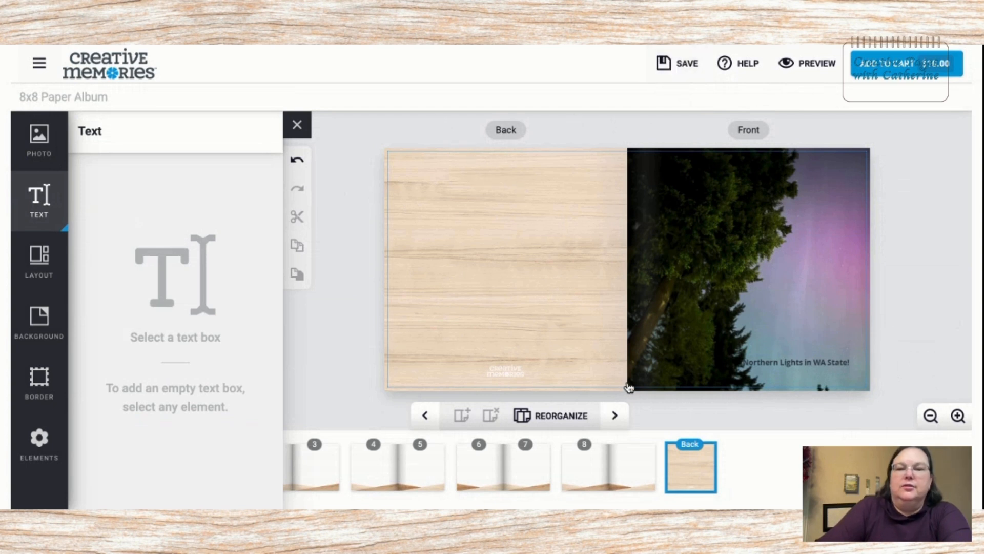
{"action": "left_click", "coordinate": [614, 414]}
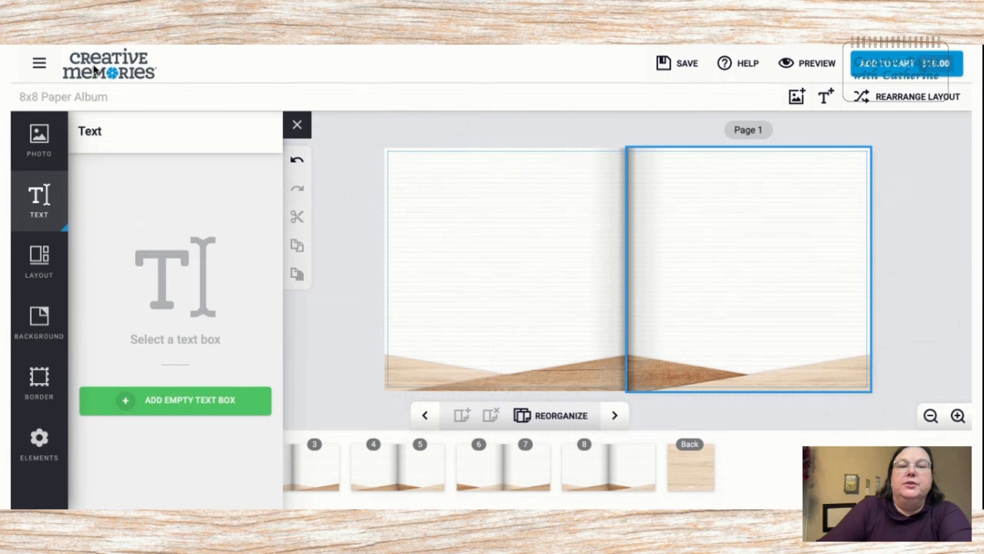
{"action": "left_click", "coordinate": [41, 66]}
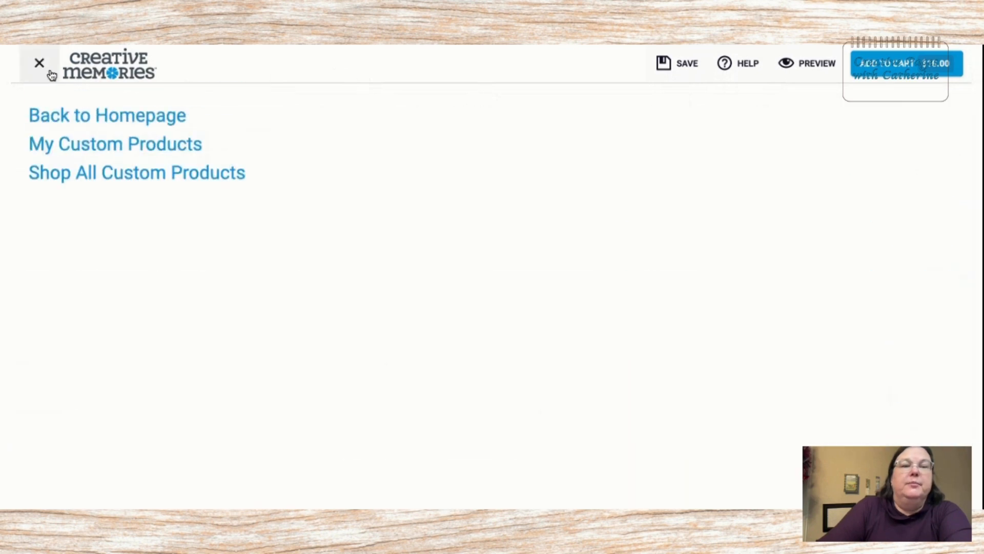
{"action": "left_click", "coordinate": [106, 118]}
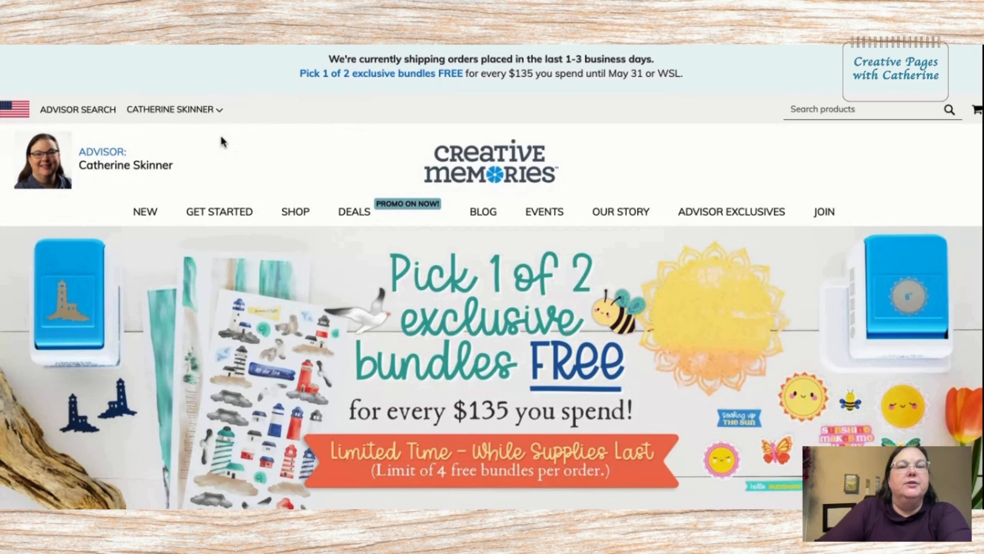
Open My Custom Products in the account and look through the list of saved projects.
{"action": "left_click", "coordinate": [220, 110]}
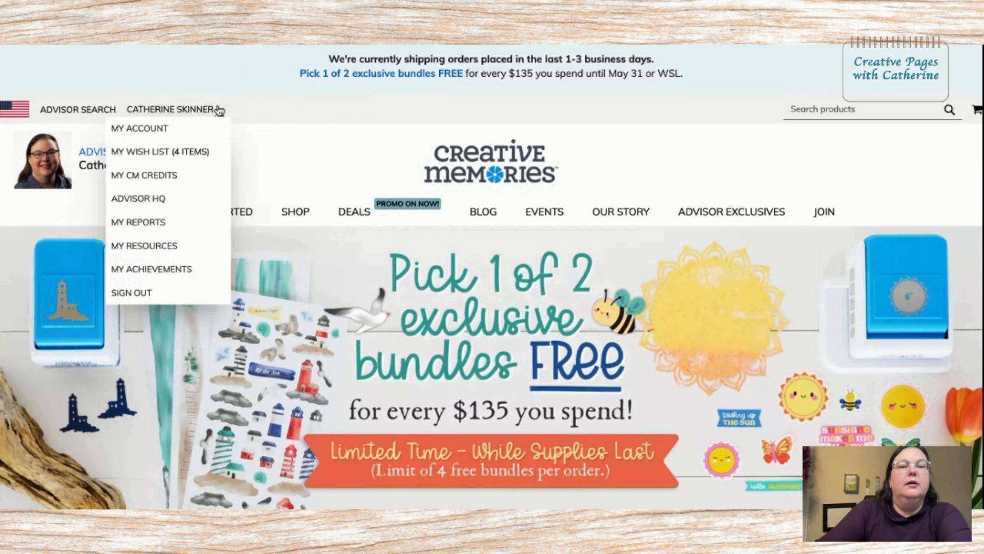
{"action": "left_click", "coordinate": [146, 130]}
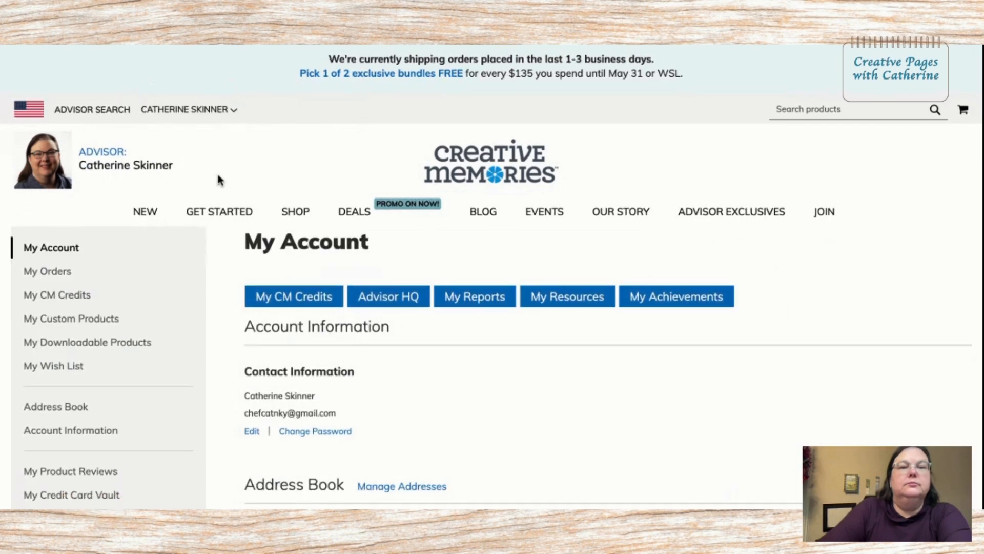
{"action": "left_click", "coordinate": [81, 321]}
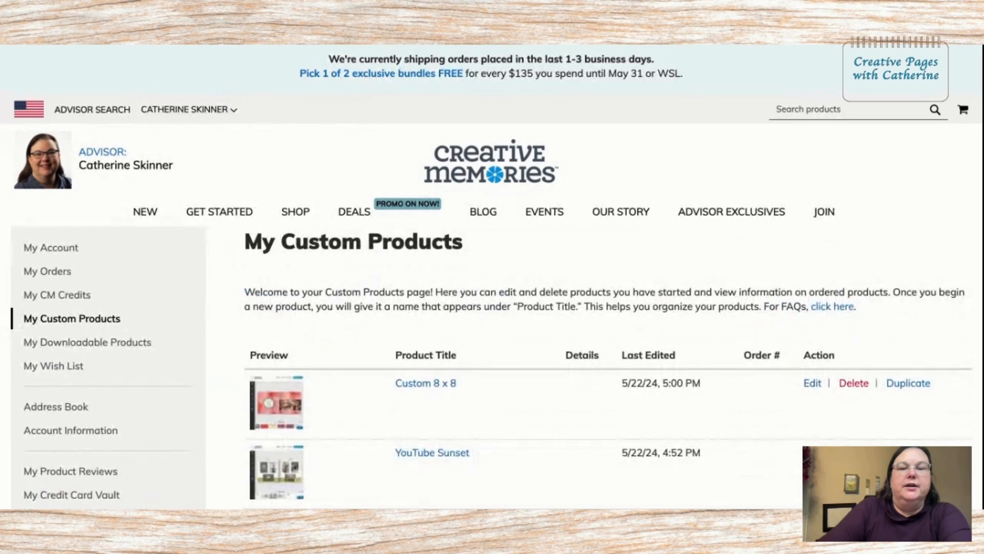
{"action": "mouse_move", "coordinate": [304, 205]}
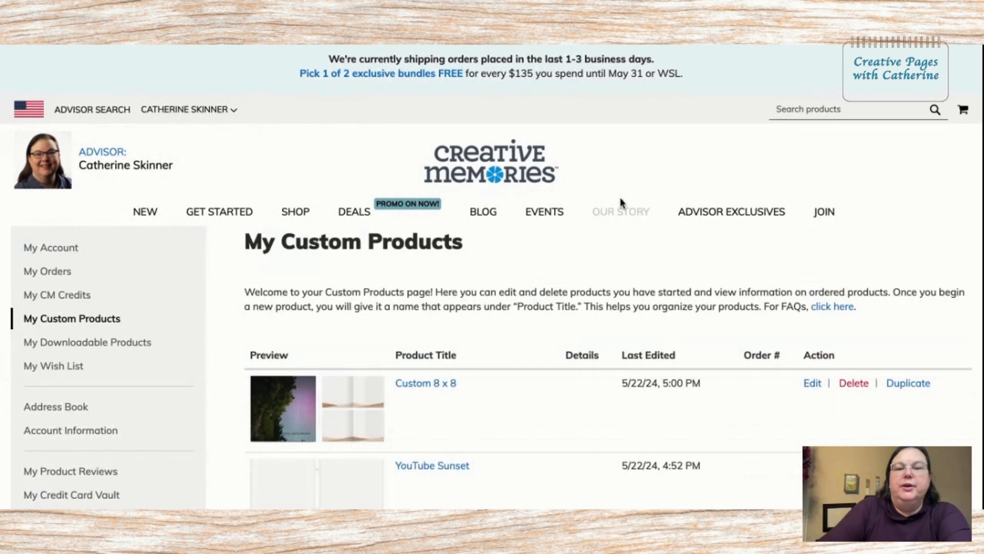
{"action": "scroll", "coordinate": [621, 216], "scroll_direction": "down", "scroll_amount": 3}
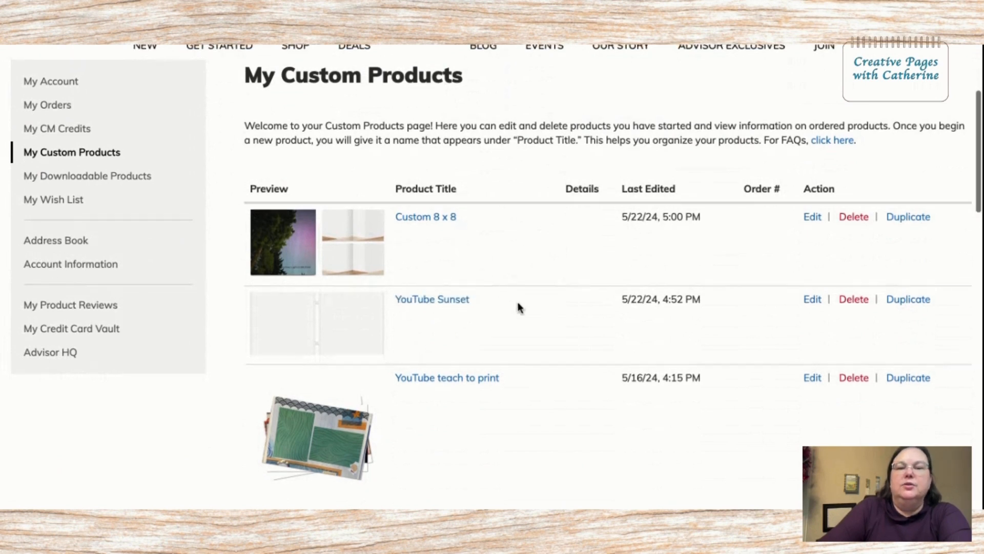
{"action": "scroll", "coordinate": [519, 307], "scroll_direction": "up", "scroll_amount": 1}
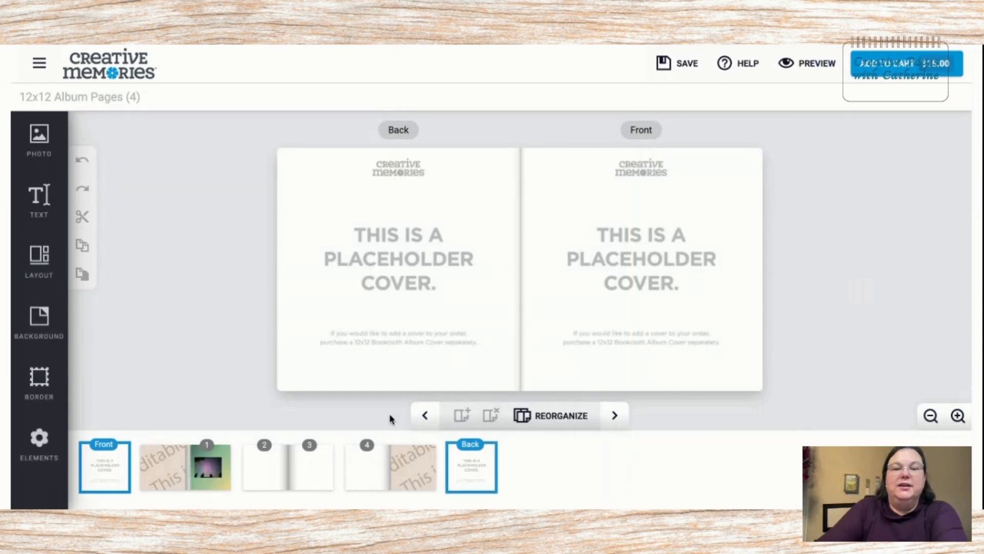
Go to the page 2–3 spread and open the Seas, Please! background collection for page 3.
{"action": "left_click", "coordinate": [615, 415]}
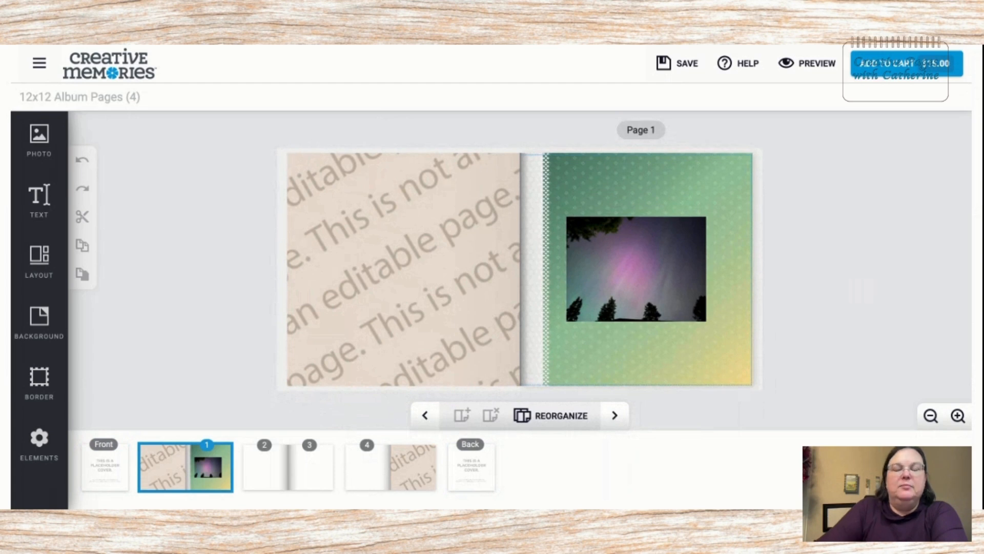
{"action": "left_click", "coordinate": [615, 416]}
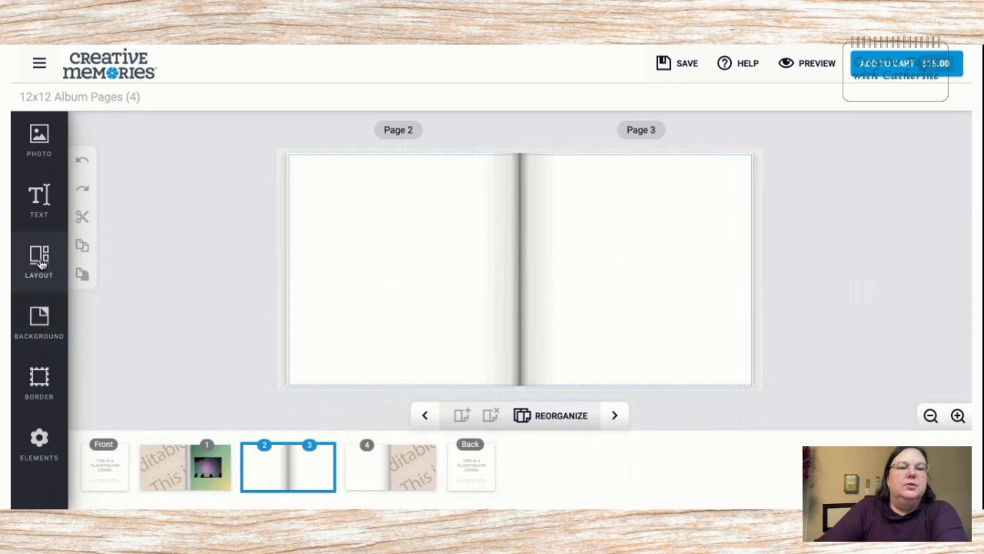
{"action": "left_click", "coordinate": [38, 328]}
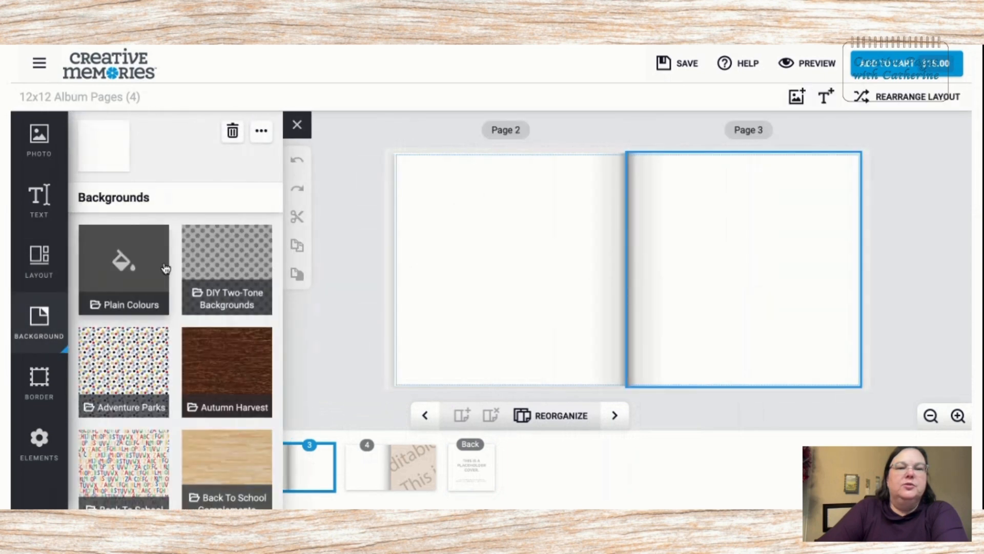
{"action": "scroll", "coordinate": [165, 349], "scroll_direction": "down", "scroll_amount": 1}
{"action": "scroll", "coordinate": [165, 349], "scroll_direction": "down", "scroll_amount": 6}
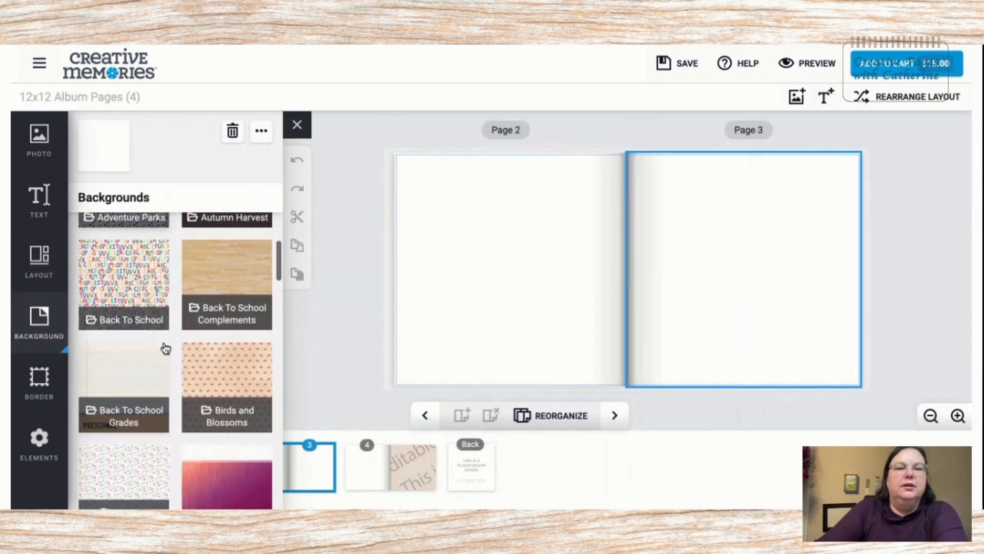
{"action": "scroll", "coordinate": [175, 349], "scroll_direction": "down", "scroll_amount": 5}
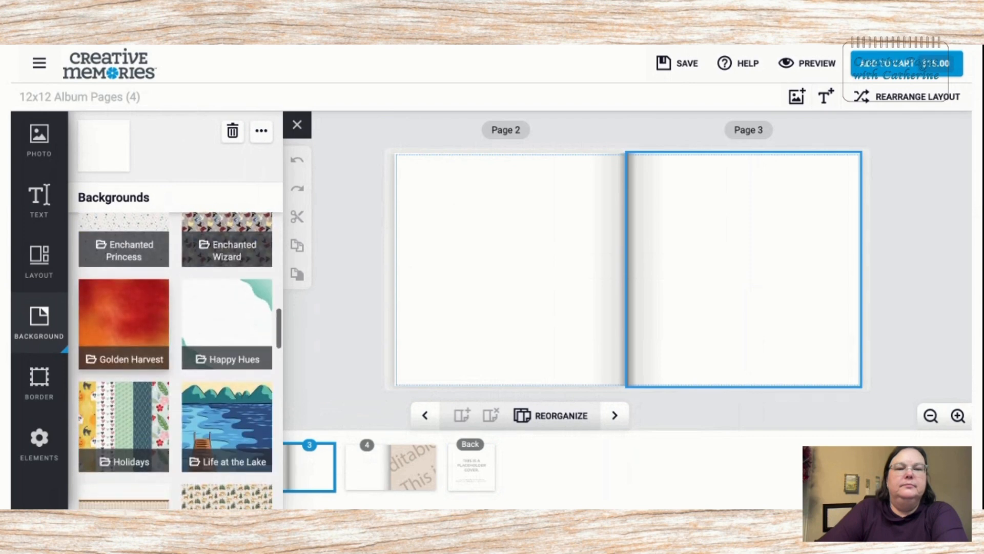
{"action": "scroll", "coordinate": [237, 282], "scroll_direction": "down", "scroll_amount": 4}
{"action": "scroll", "coordinate": [178, 351], "scroll_direction": "down", "scroll_amount": 15}
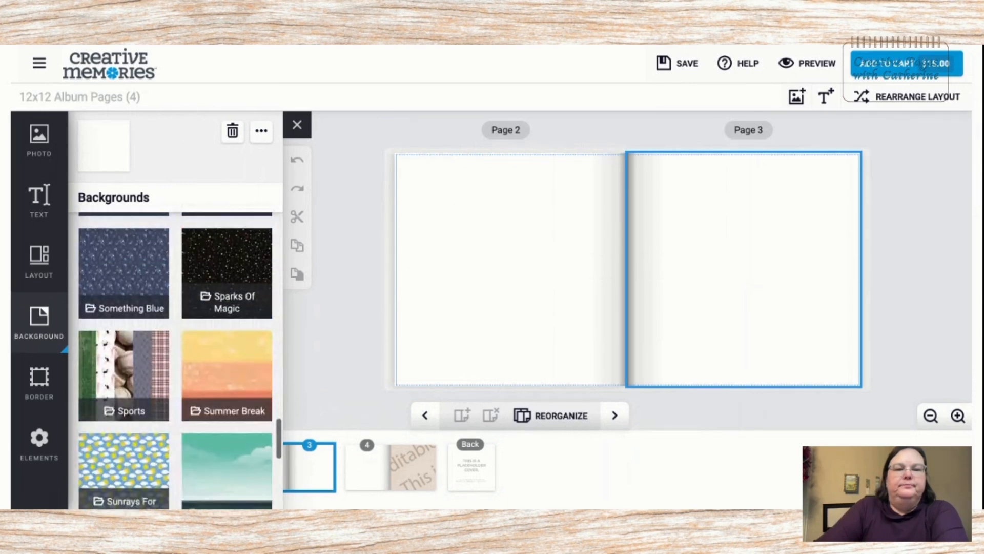
{"action": "scroll", "coordinate": [235, 402], "scroll_direction": "up", "scroll_amount": 8}
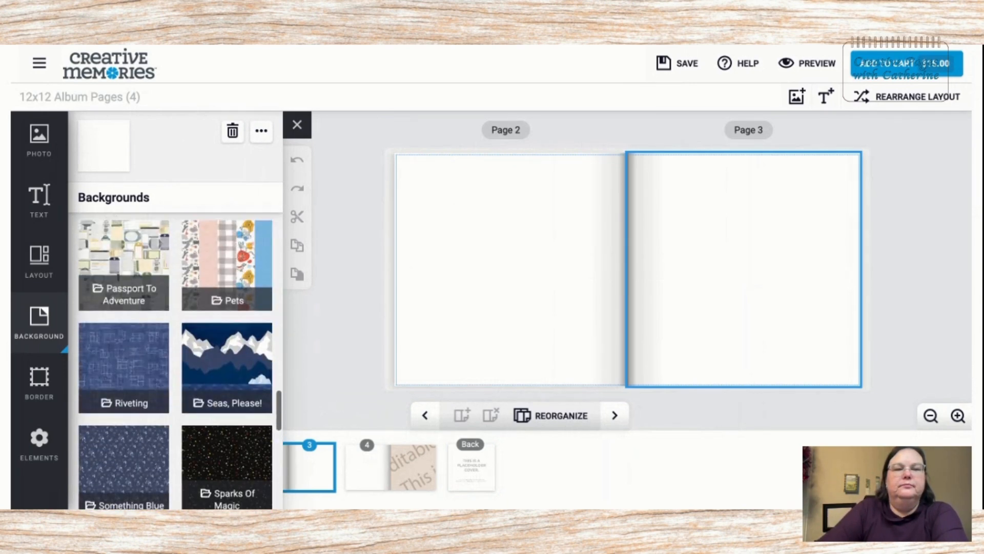
{"action": "left_click", "coordinate": [235, 403]}
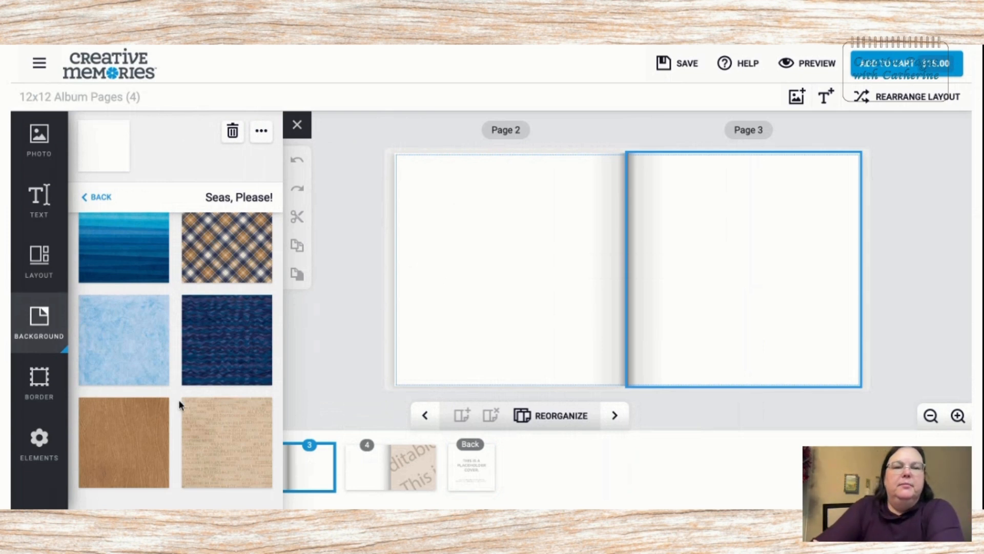
Apply the brown wood-grain background to page 3 and the navy-and-tan plaid background to page 2.
{"action": "left_click", "coordinate": [129, 441]}
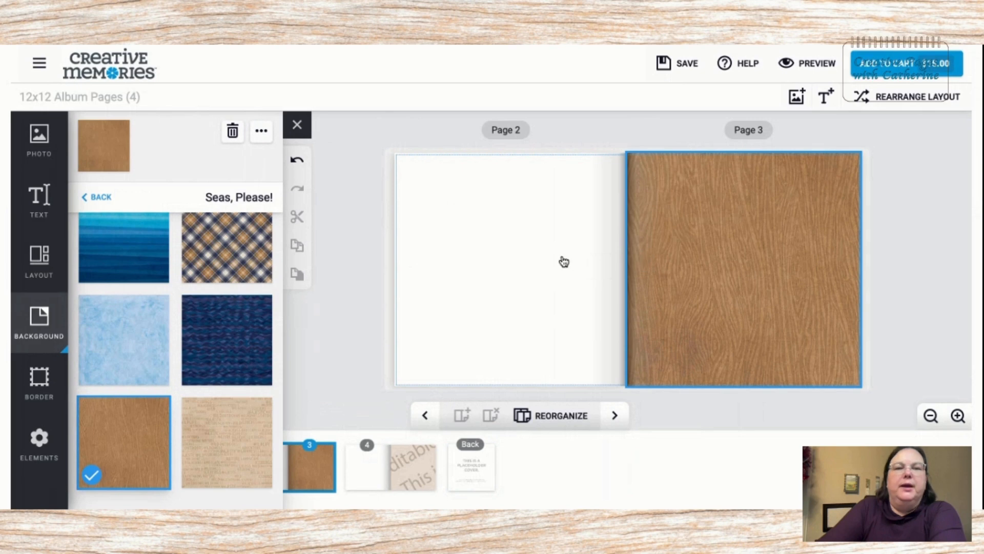
{"action": "left_click", "coordinate": [487, 277]}
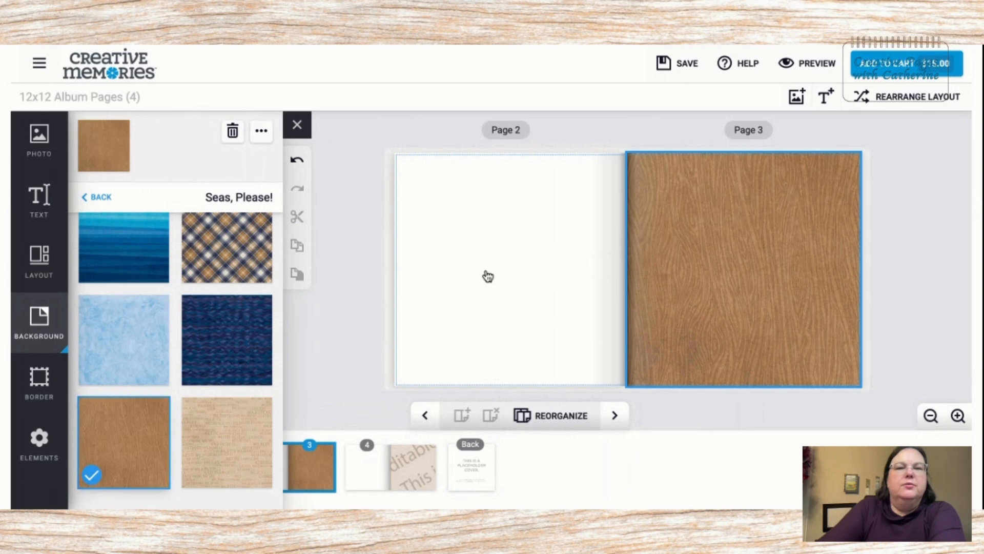
{"action": "left_click", "coordinate": [212, 251]}
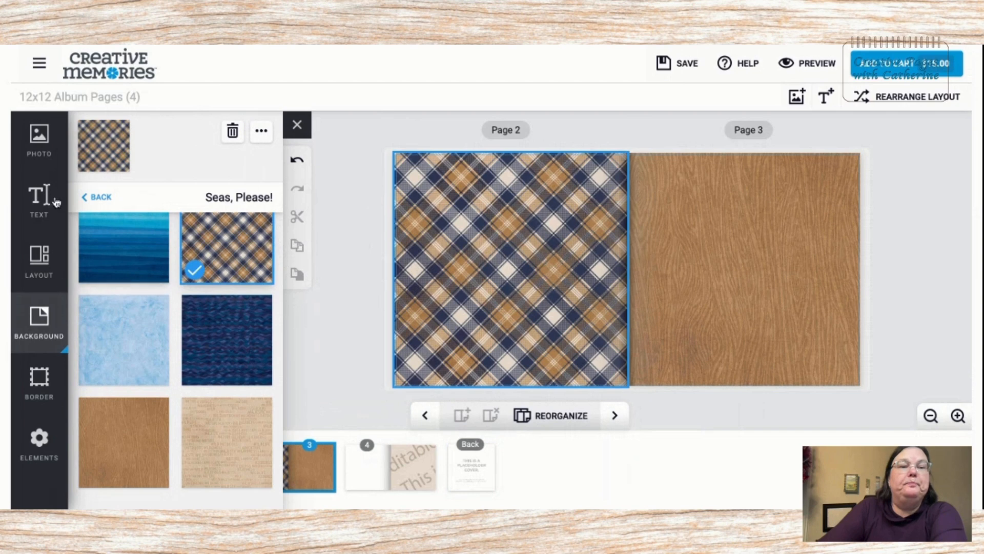
Review the imported photos and apply to page 2 the 4 Photos layout with one large frame above three small ones.
{"action": "left_click", "coordinate": [40, 139]}
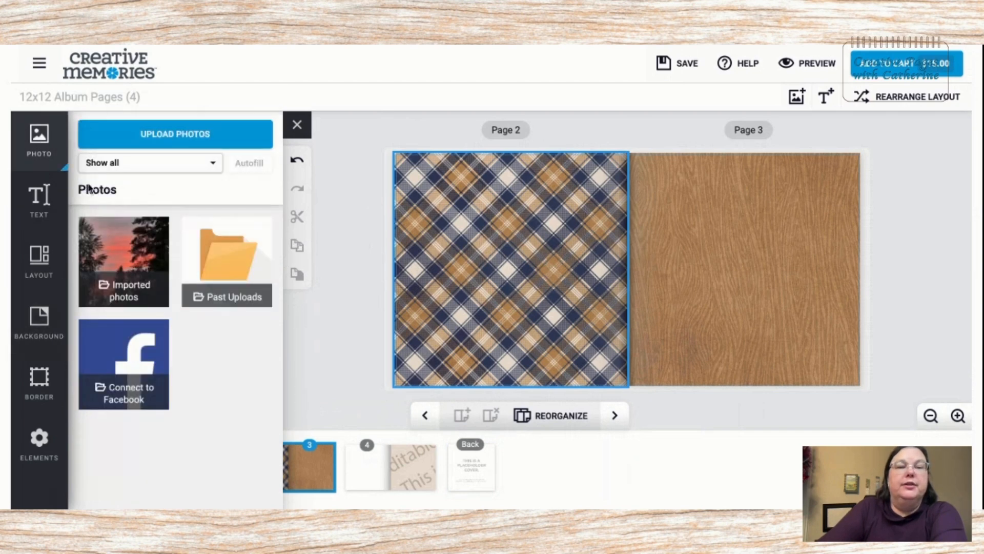
{"action": "left_click", "coordinate": [120, 298]}
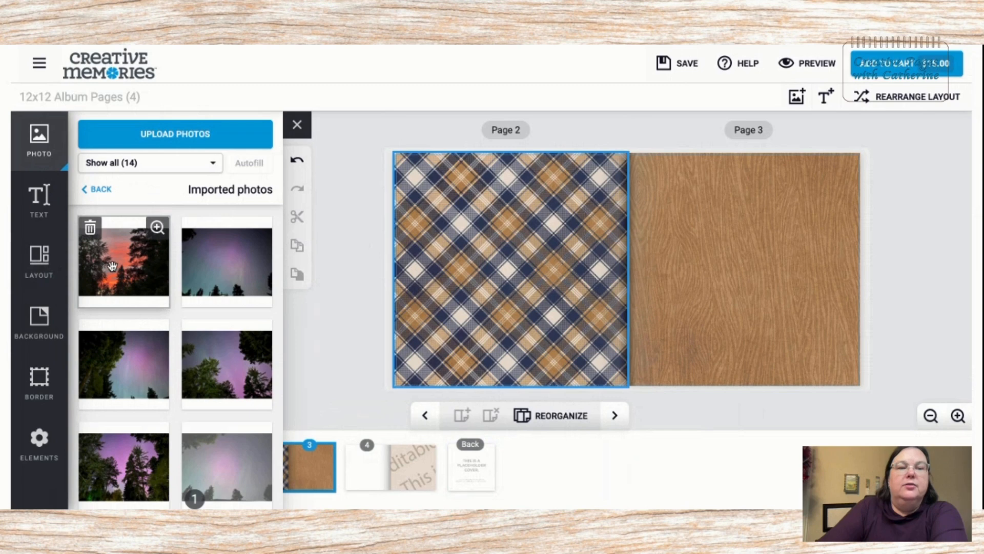
{"action": "scroll", "coordinate": [113, 265], "scroll_direction": "down", "scroll_amount": 5}
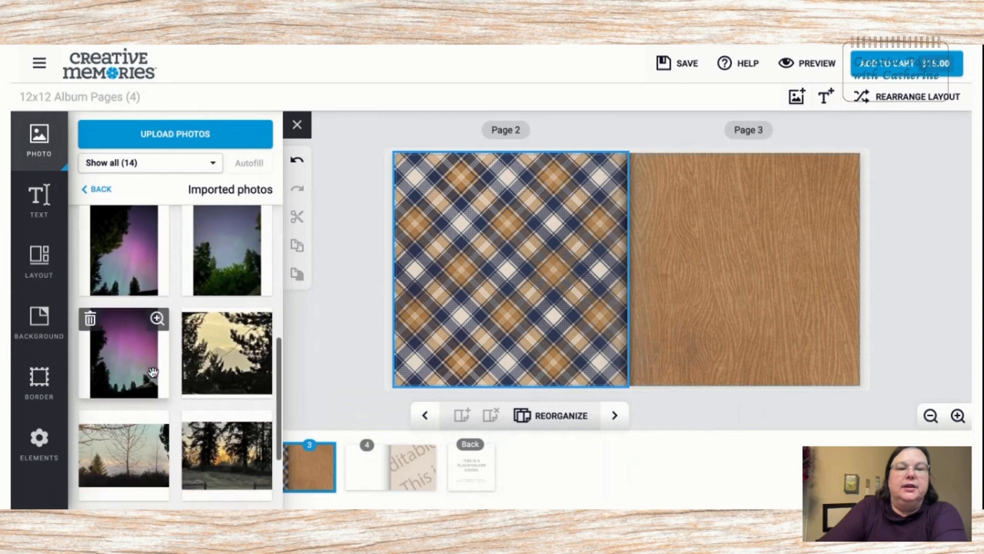
{"action": "scroll", "coordinate": [153, 372], "scroll_direction": "down", "scroll_amount": 2}
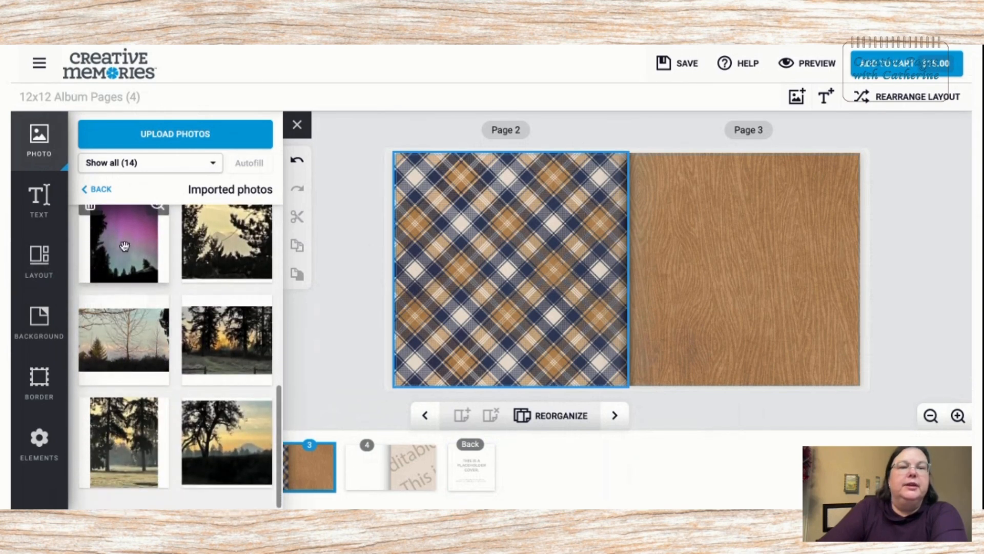
{"action": "left_click", "coordinate": [38, 265]}
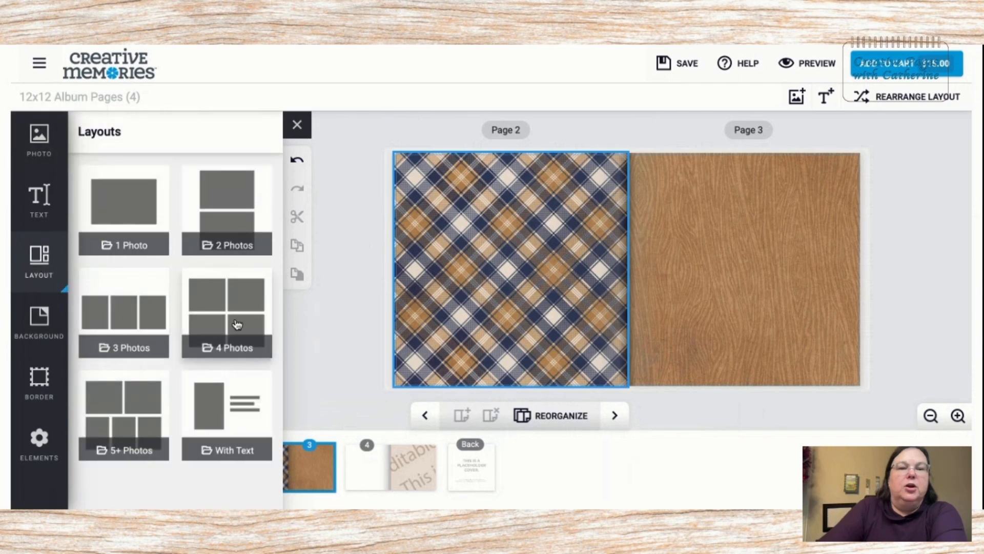
{"action": "left_click", "coordinate": [236, 358]}
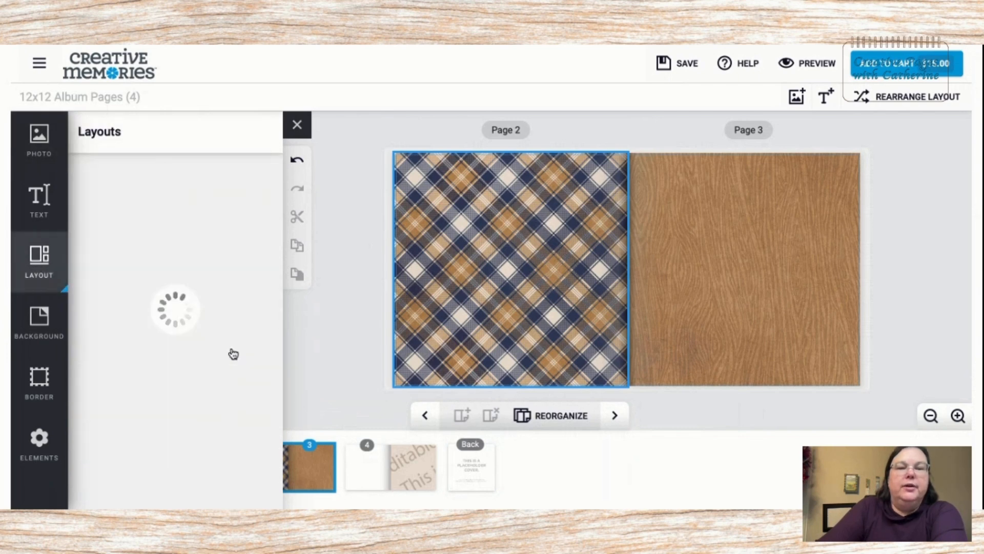
{"action": "scroll", "coordinate": [183, 330], "scroll_direction": "down", "scroll_amount": 2}
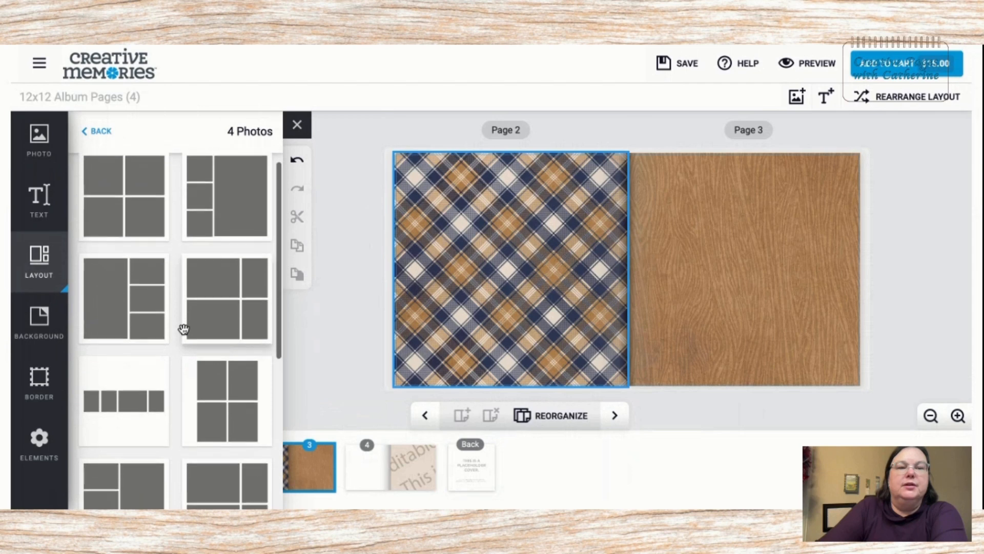
{"action": "scroll", "coordinate": [183, 329], "scroll_direction": "down", "scroll_amount": 3}
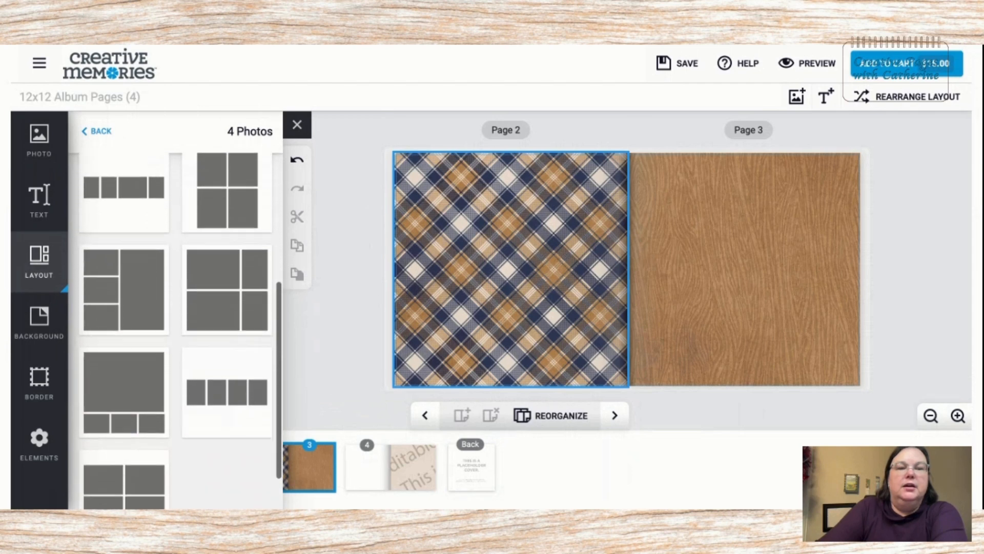
{"action": "scroll", "coordinate": [183, 329], "scroll_direction": "down", "scroll_amount": 1}
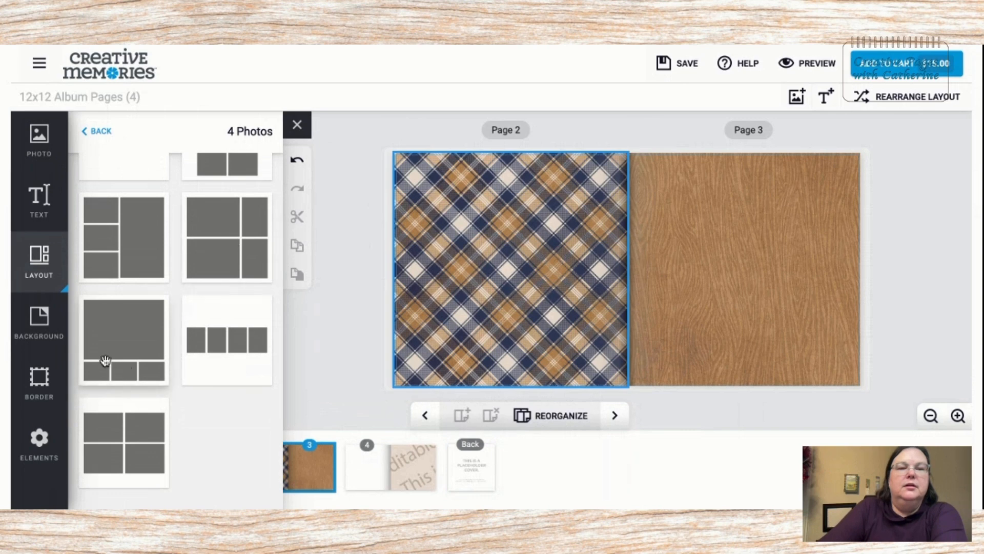
{"action": "left_click", "coordinate": [126, 353]}
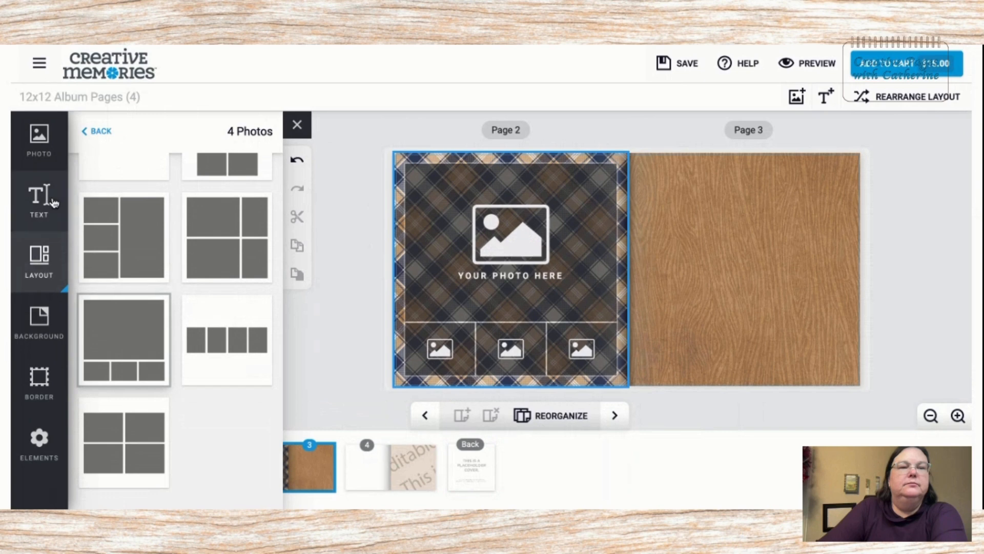
Fill page 2 with imported photos: the tree with the mountain in the large frame and three other sunrise tree scenes in the small frames.
{"action": "left_click", "coordinate": [42, 148]}
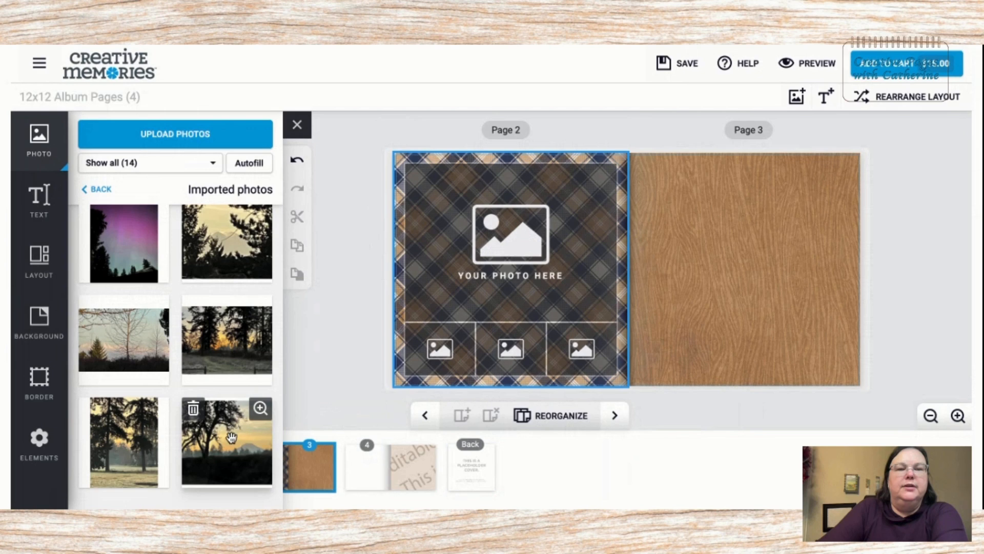
{"action": "left_click_drag", "start_coordinate": [231, 437], "coordinate": [524, 238]}
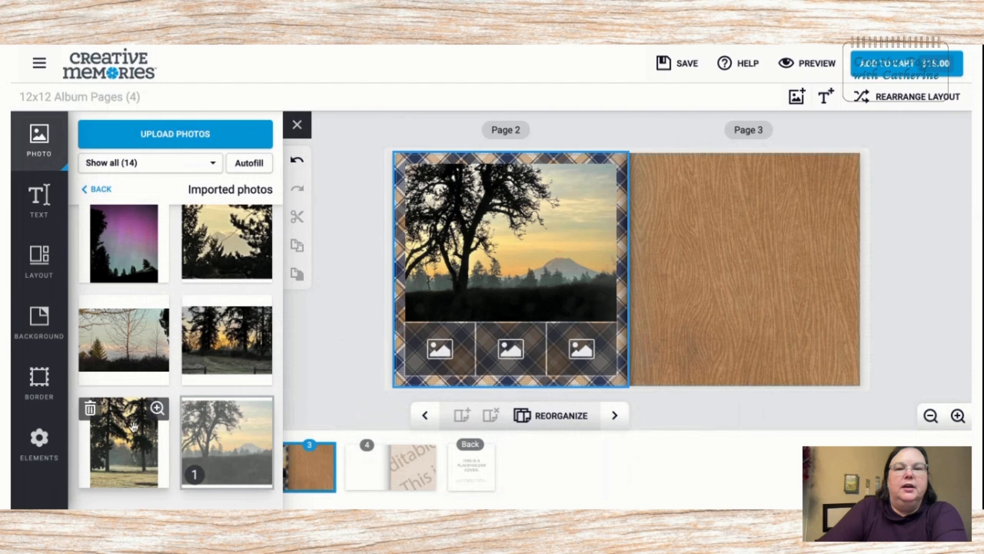
{"action": "left_click", "coordinate": [440, 355]}
{"action": "left_click", "coordinate": [129, 431]}
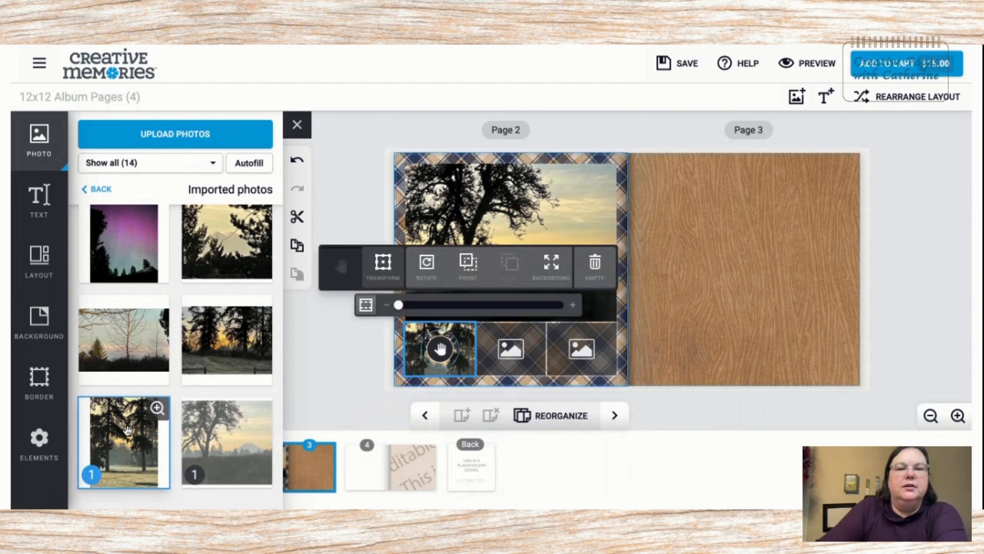
{"action": "left_click", "coordinate": [513, 354]}
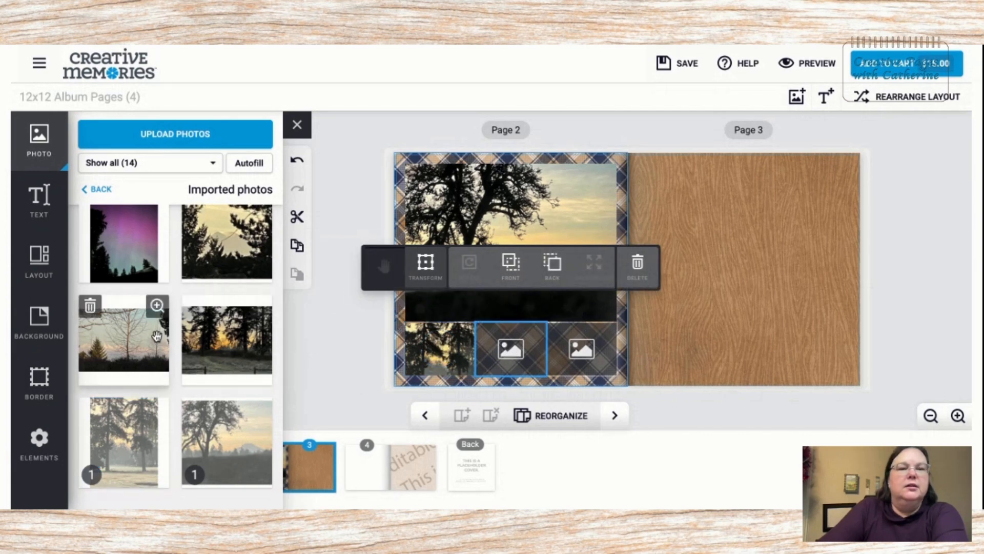
{"action": "left_click", "coordinate": [224, 349]}
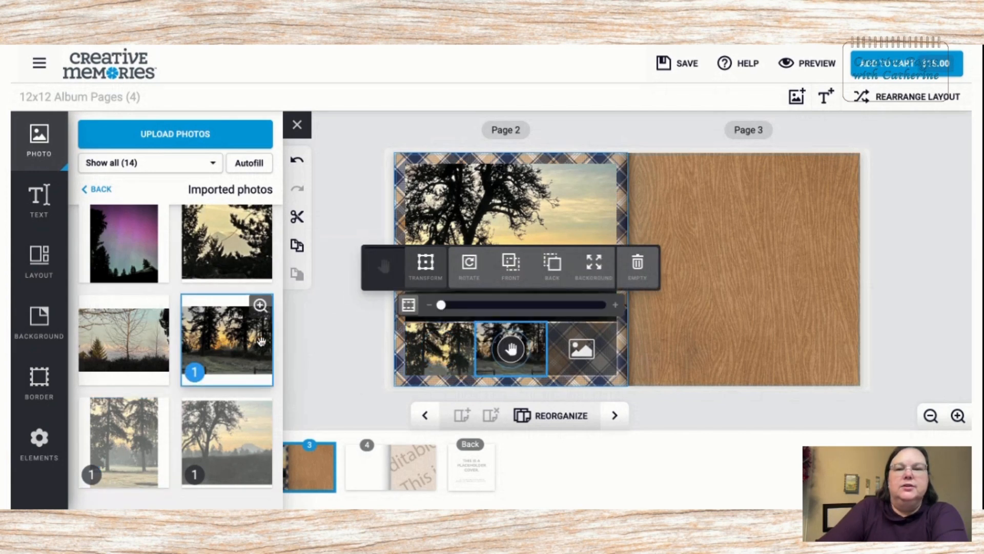
{"action": "left_click", "coordinate": [583, 361]}
{"action": "left_click", "coordinate": [123, 335]}
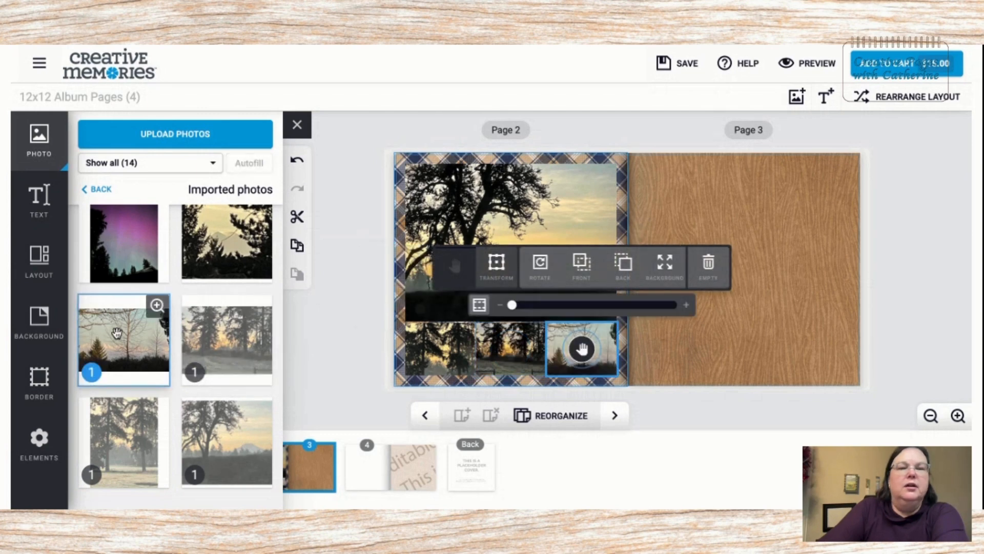
{"action": "left_click", "coordinate": [345, 343]}
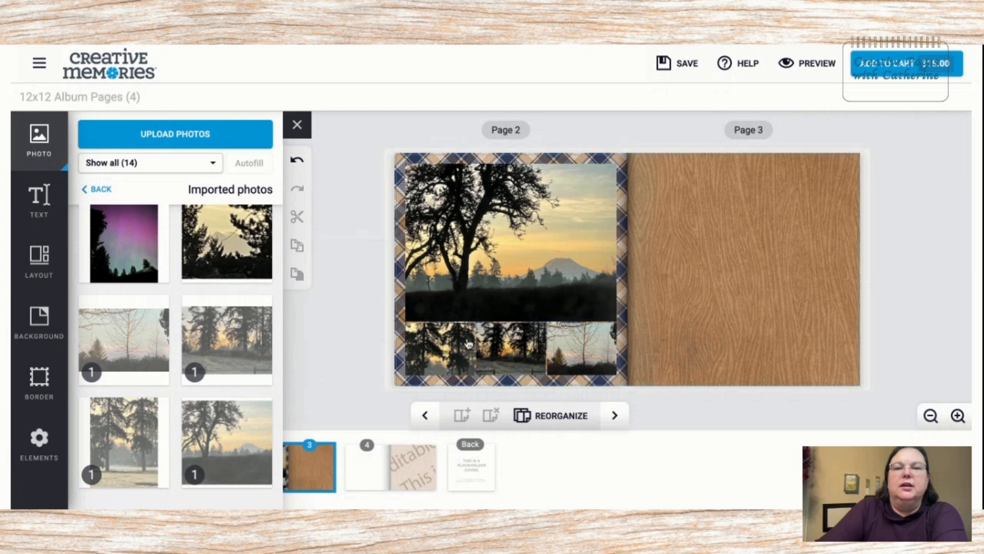
Check the zoom and editing options of the first small photo on page 2, leaving it unchanged.
{"action": "left_click", "coordinate": [439, 359]}
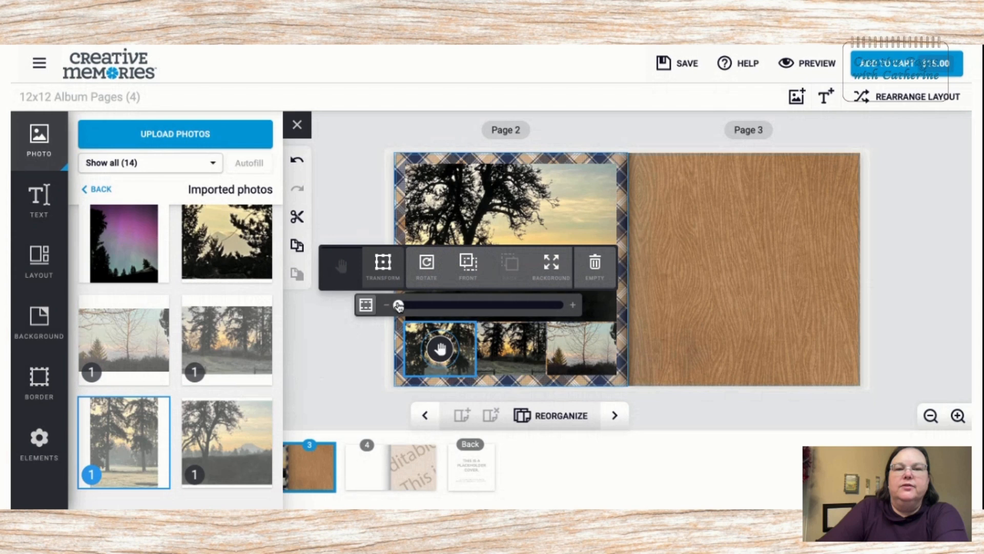
{"action": "mouse_move", "coordinate": [398, 305]}
{"action": "left_mouse_down"}
{"action": "mouse_move", "coordinate": [449, 307]}
{"action": "mouse_move", "coordinate": [398, 306]}
{"action": "left_mouse_up"}
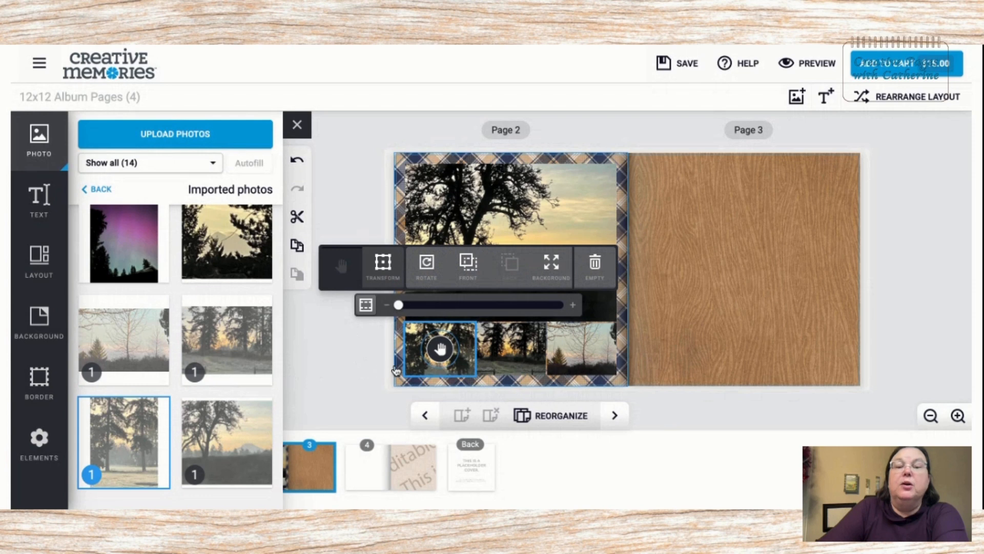
{"action": "left_click", "coordinate": [354, 368]}
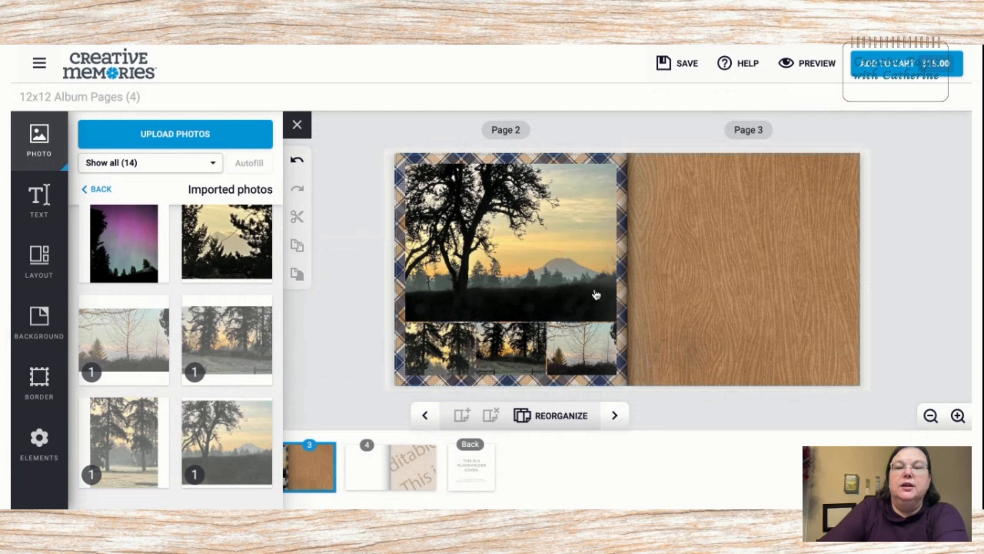
Reposition the large tree-and-mountain photo within its frame on page 2 and zoom it in slightly.
{"action": "left_click", "coordinate": [507, 298]}
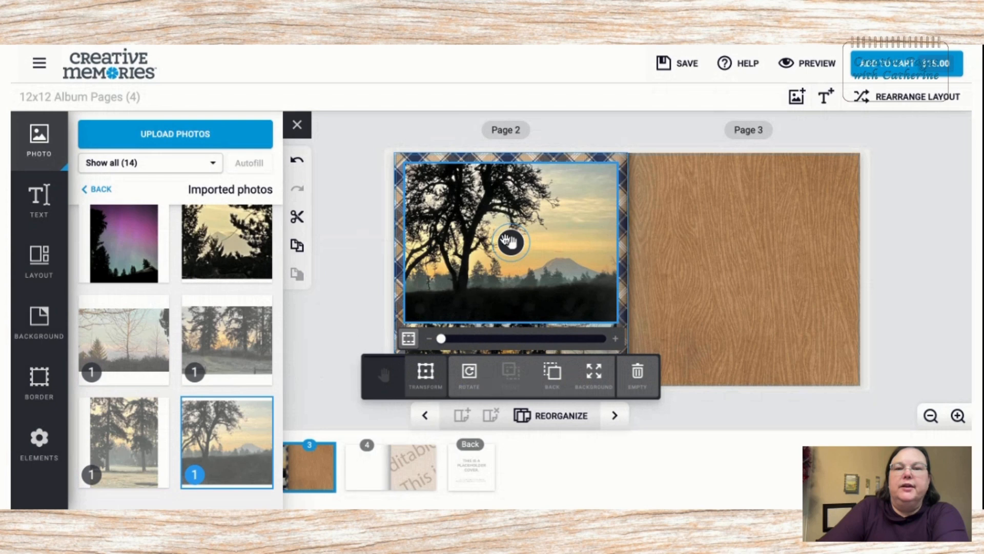
{"action": "left_click", "coordinate": [510, 244]}
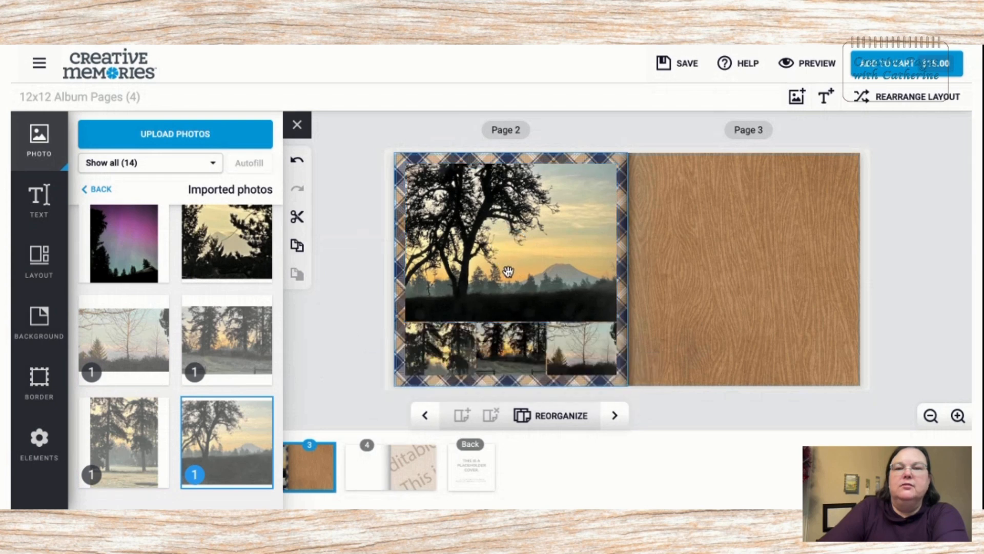
{"action": "left_click", "coordinate": [508, 272]}
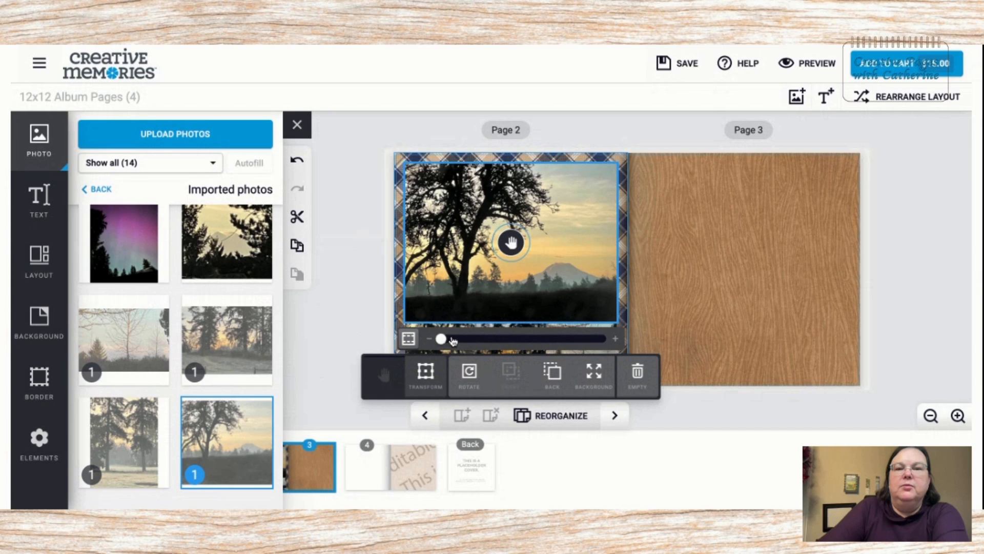
{"action": "left_click_drag", "start_coordinate": [453, 341], "coordinate": [476, 343]}
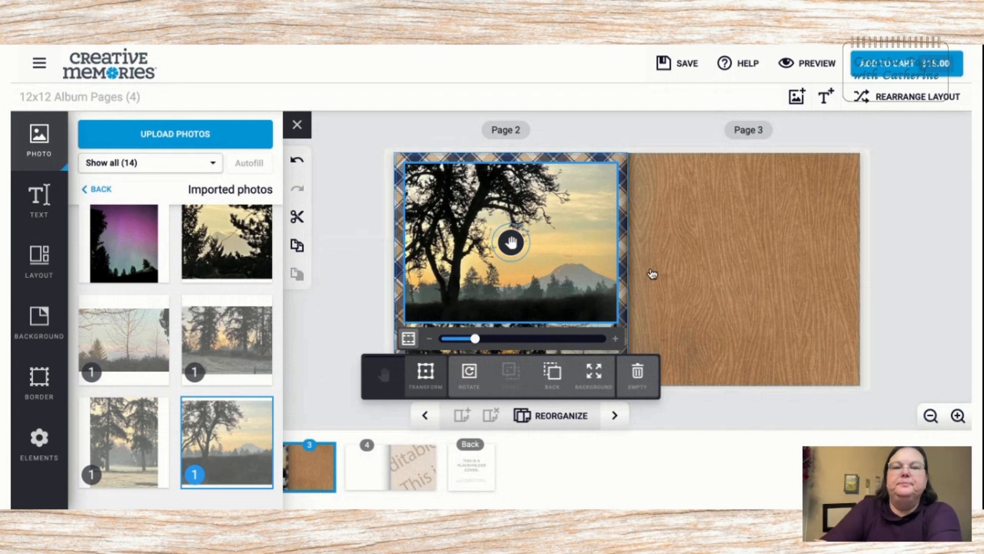
Add the bracket-shaped box from the Tonal Journal Boxes elements to page 2 and position it over the third small photo.
{"action": "left_click", "coordinate": [363, 255]}
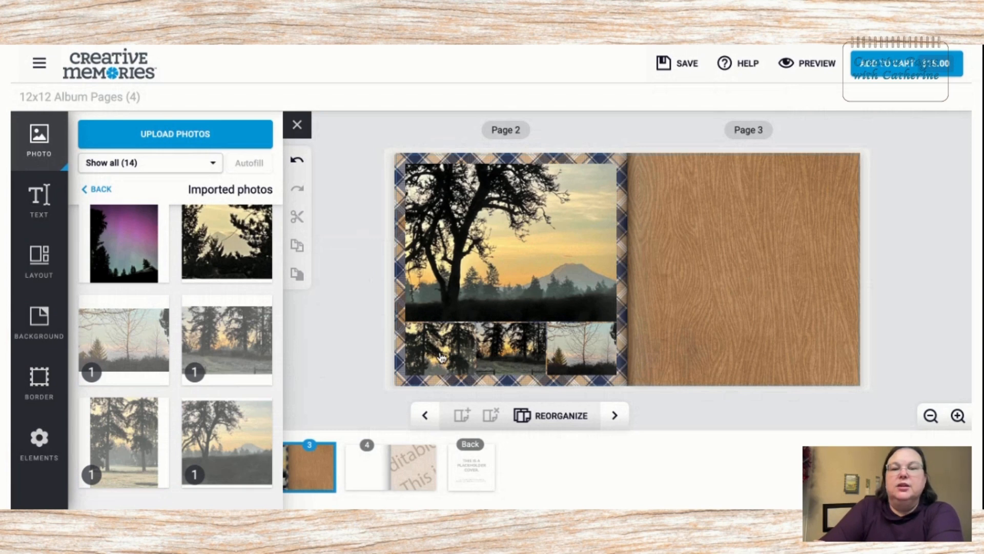
{"action": "left_click", "coordinate": [582, 356]}
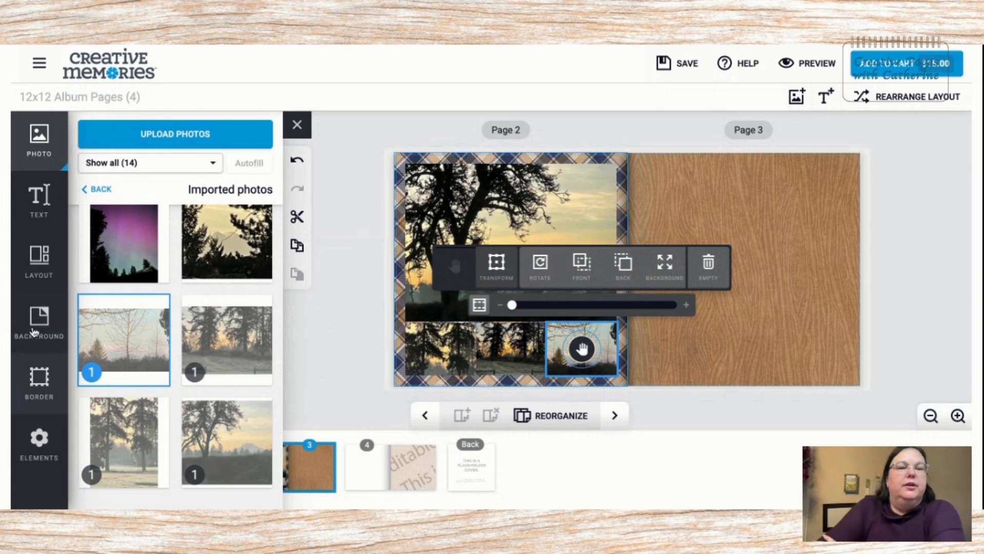
{"action": "left_click", "coordinate": [41, 323]}
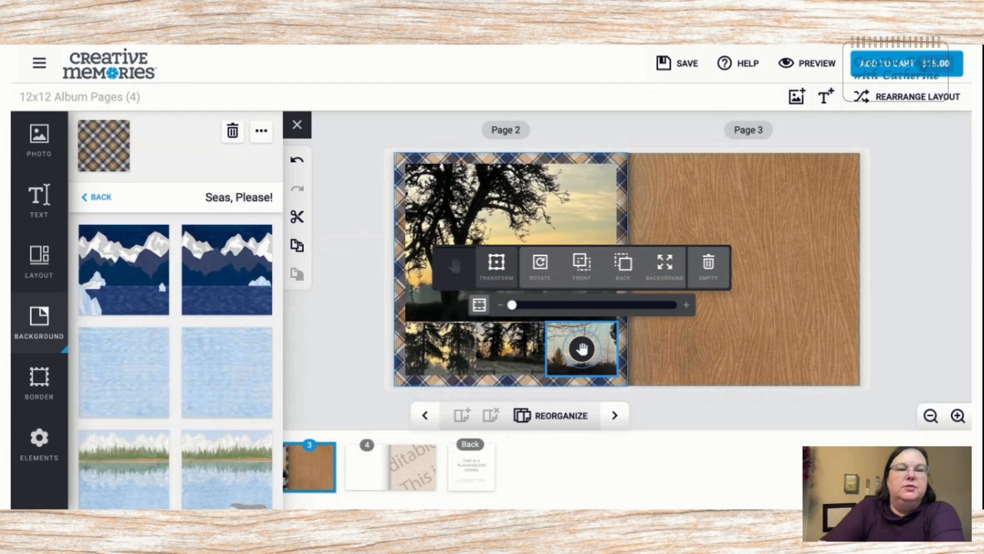
{"action": "left_click", "coordinate": [40, 446]}
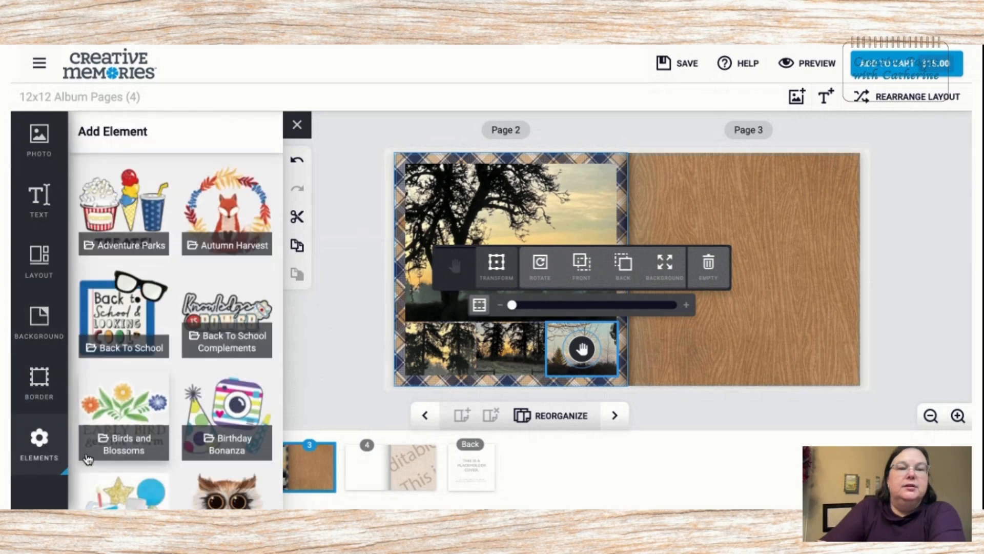
{"action": "scroll", "coordinate": [156, 420], "scroll_direction": "down", "scroll_amount": 5}
{"action": "scroll", "coordinate": [156, 421], "scroll_direction": "down", "scroll_amount": 12}
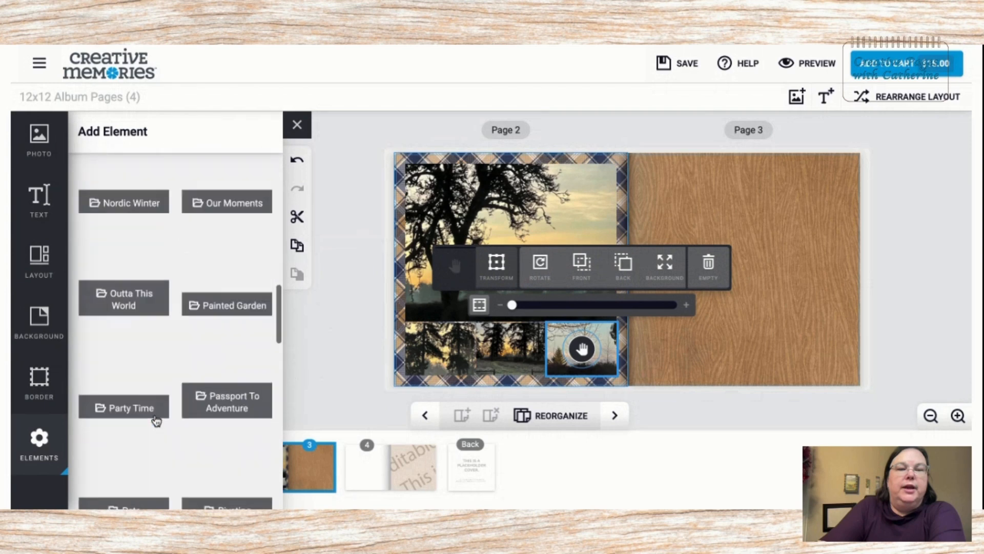
{"action": "scroll", "coordinate": [175, 328], "scroll_direction": "down", "scroll_amount": 5}
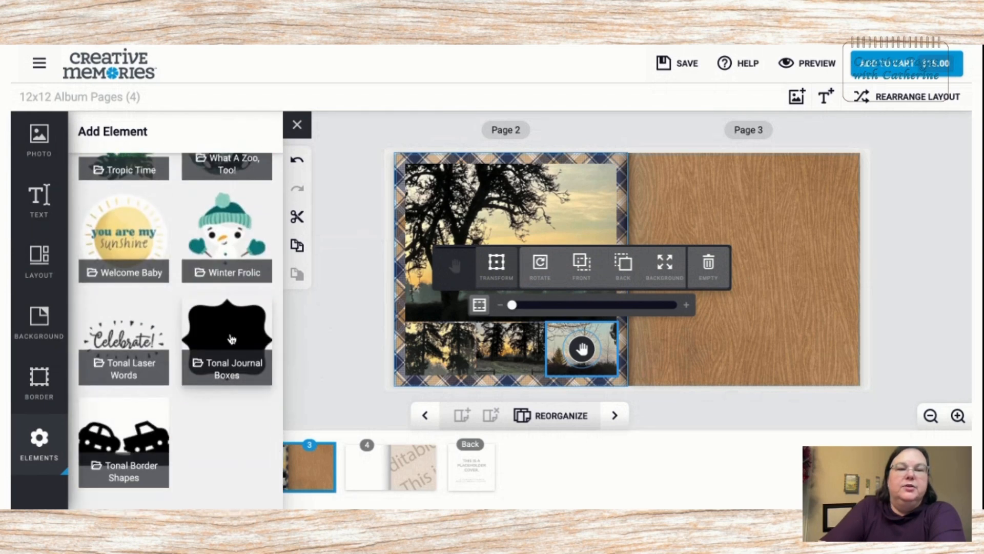
{"action": "left_click", "coordinate": [231, 339]}
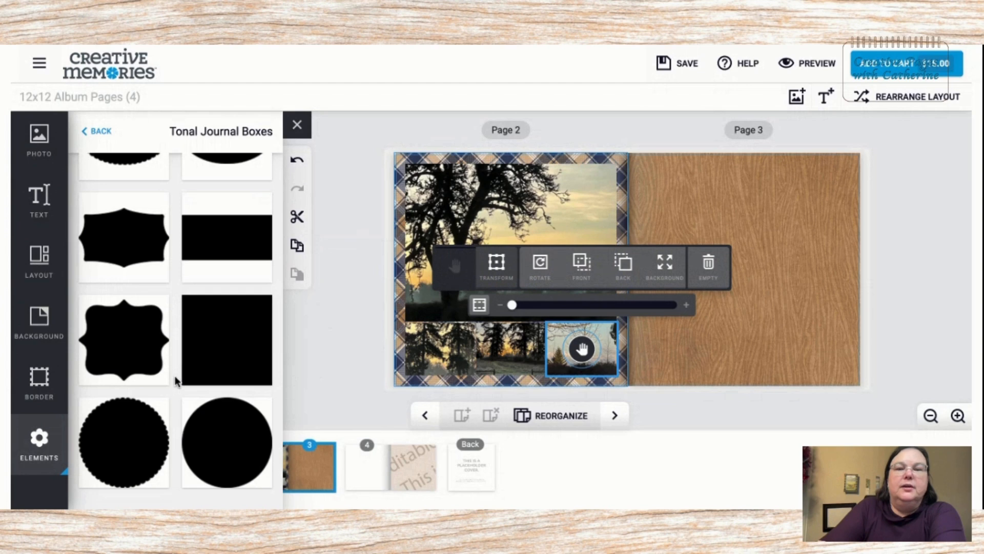
{"action": "scroll", "coordinate": [175, 381], "scroll_direction": "up", "scroll_amount": 2}
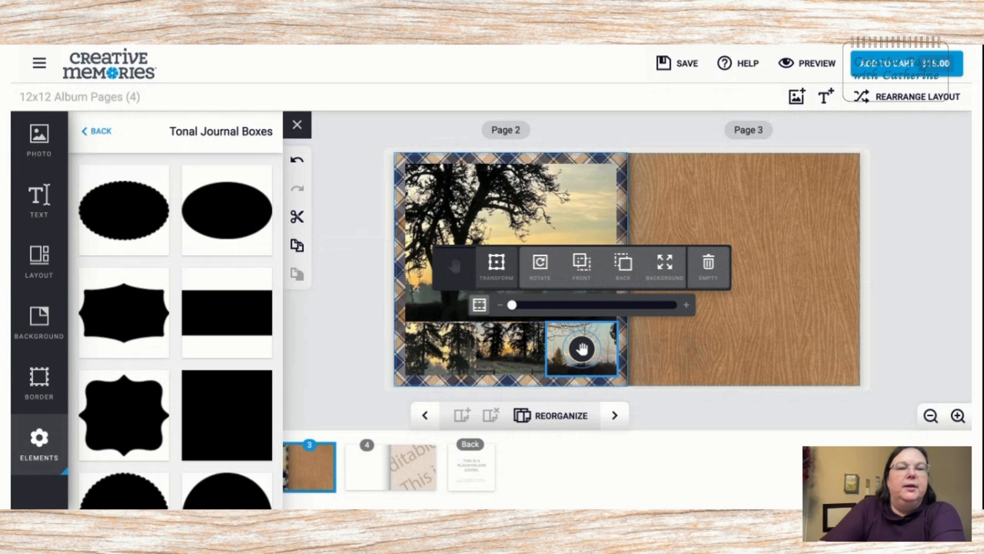
{"action": "left_click", "coordinate": [123, 314]}
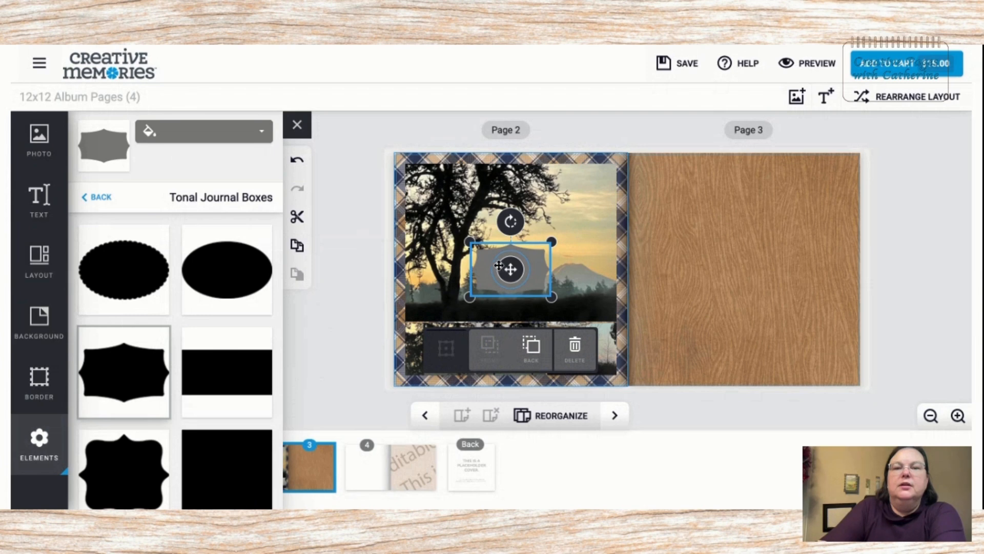
{"action": "left_click_drag", "start_coordinate": [510, 269], "coordinate": [576, 348]}
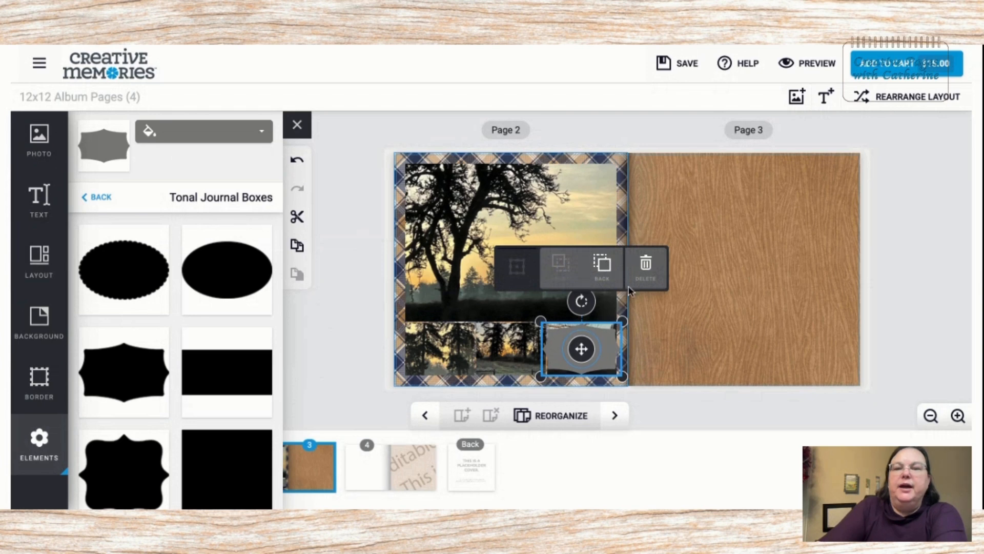
{"action": "left_click", "coordinate": [679, 352]}
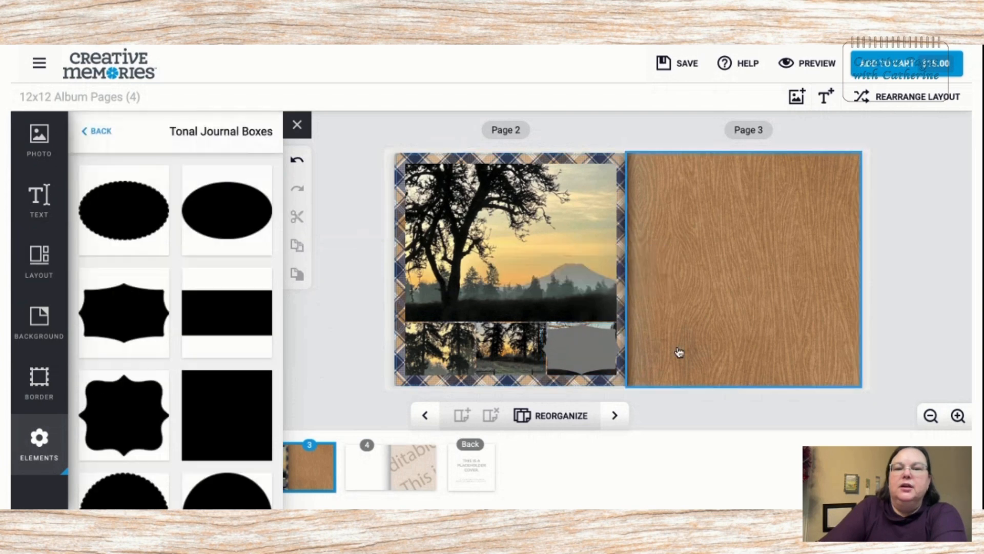
Send the journal box behind the third small photo on page 2.
{"action": "left_click", "coordinate": [606, 329]}
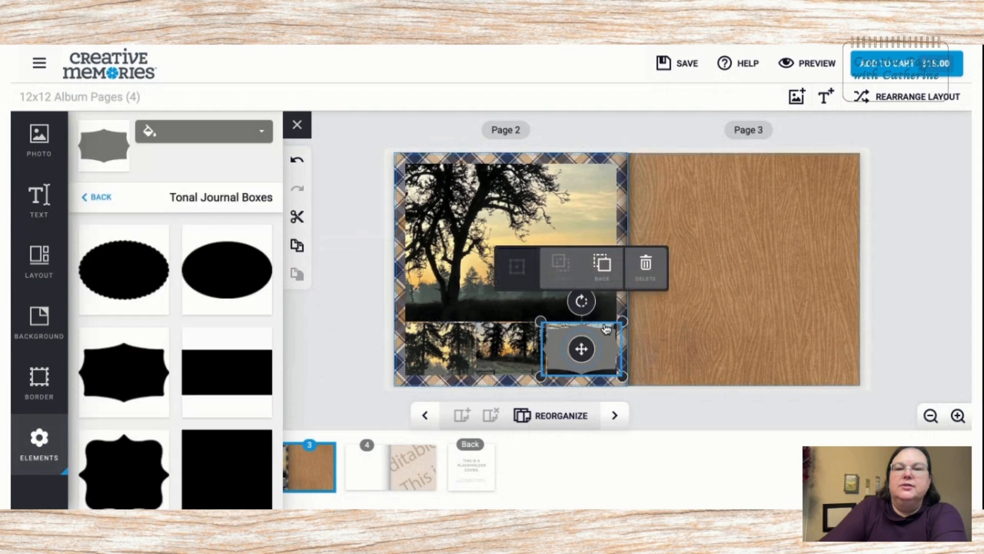
{"action": "left_click", "coordinate": [607, 268]}
{"action": "left_click", "coordinate": [606, 268]}
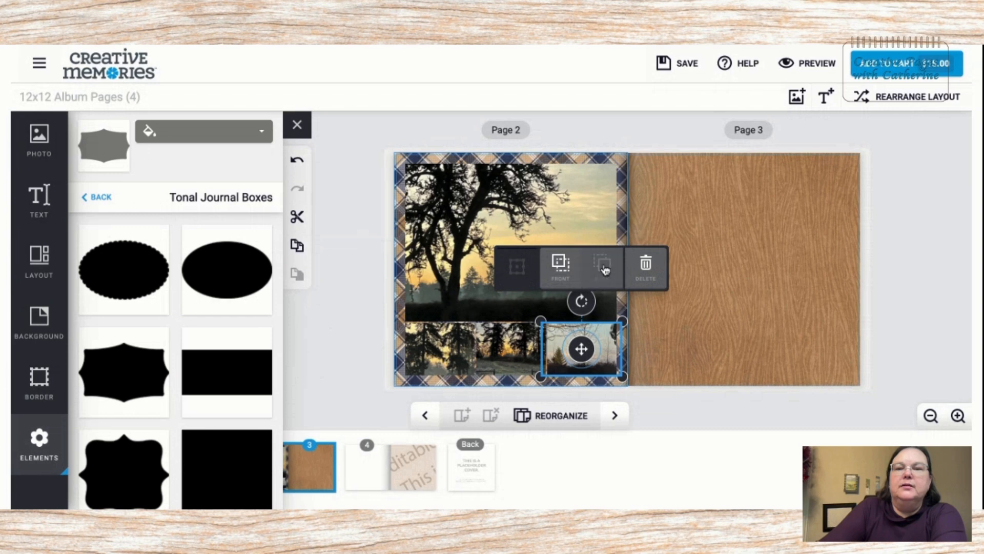
{"action": "left_click", "coordinate": [697, 335]}
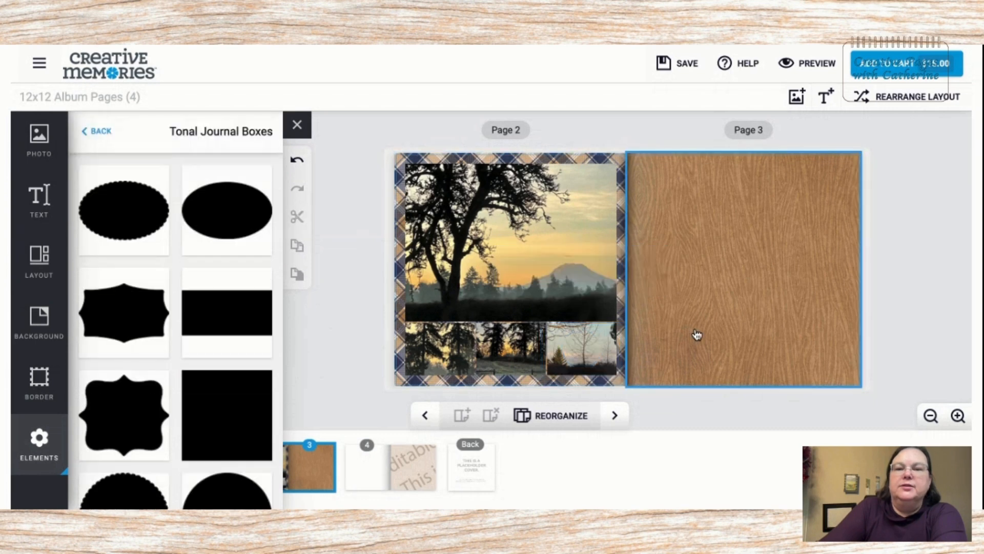
Empty the third small photo frame on page 2 and bring the empty frame to the front.
{"action": "left_click", "coordinate": [583, 350]}
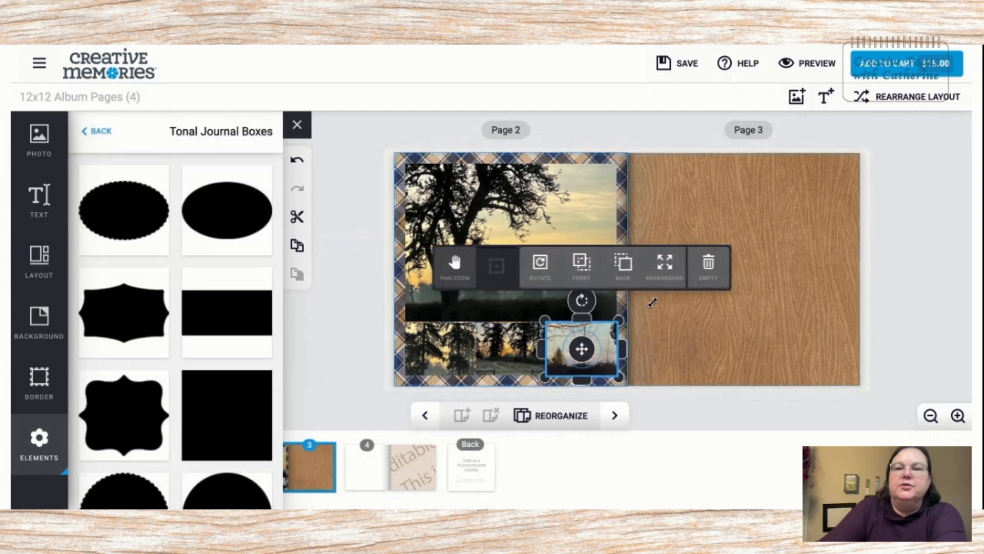
{"action": "left_click", "coordinate": [710, 266]}
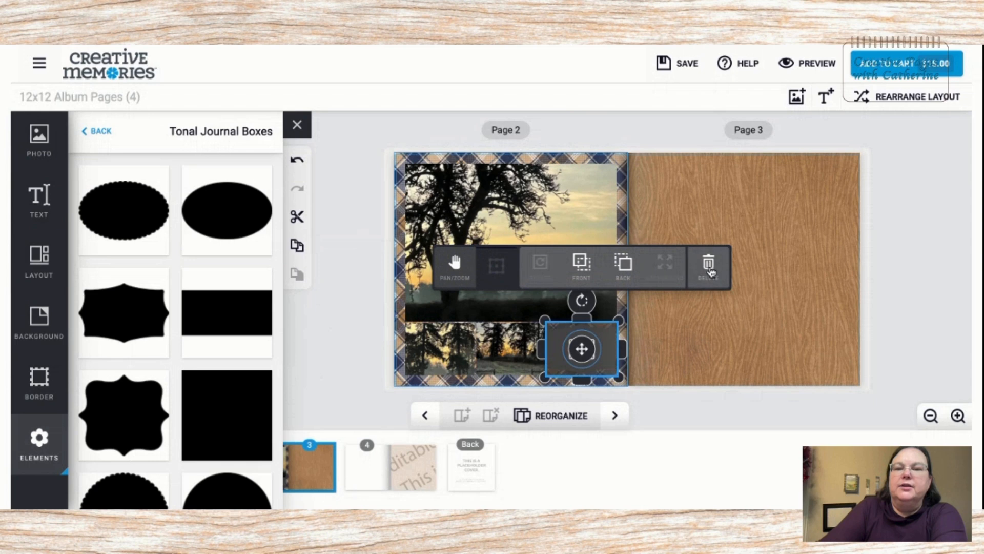
{"action": "left_click", "coordinate": [664, 353]}
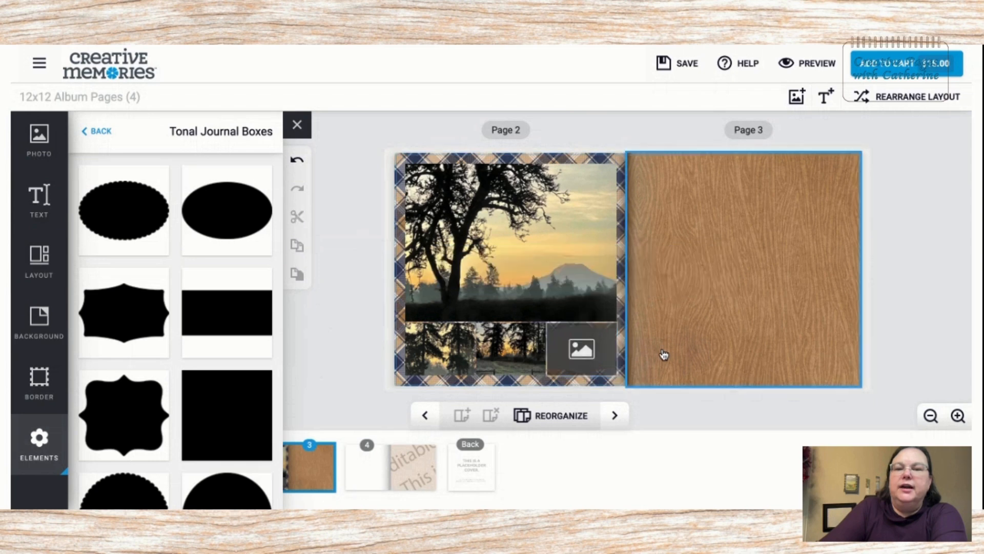
{"action": "left_click", "coordinate": [580, 359]}
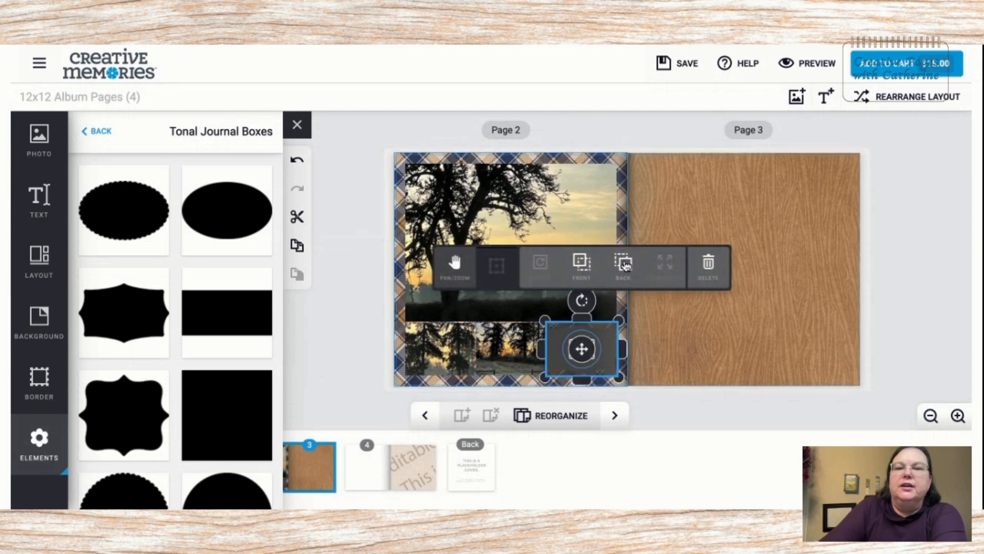
{"action": "left_click", "coordinate": [584, 267]}
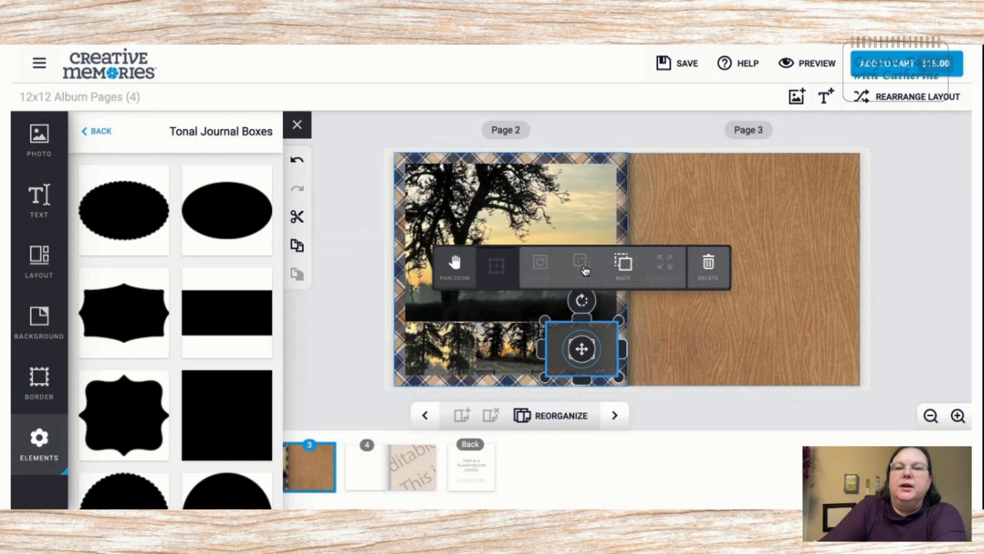
{"action": "left_click", "coordinate": [733, 333]}
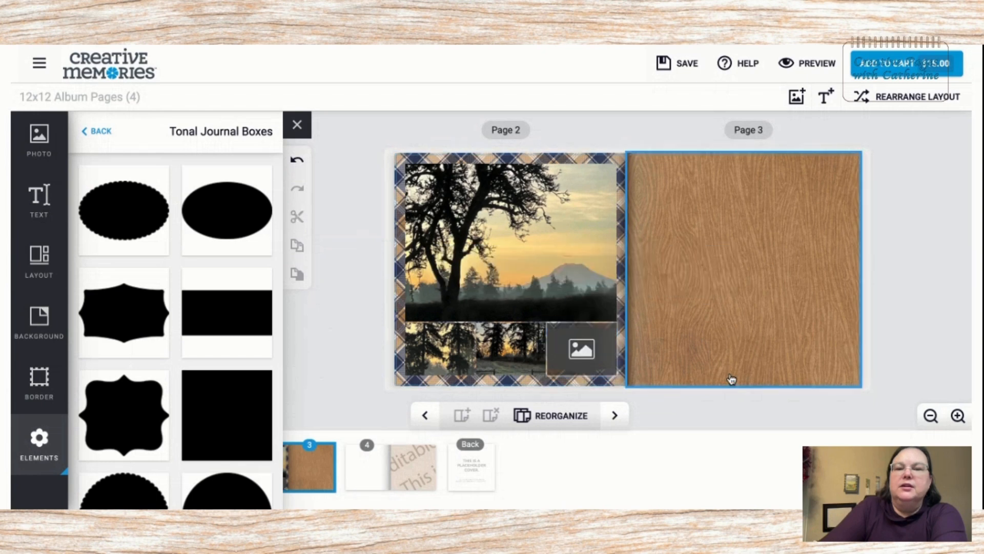
Place another bracket-shaped tonal journal box on page 2 and align it over the empty third small frame.
{"action": "left_click", "coordinate": [592, 344]}
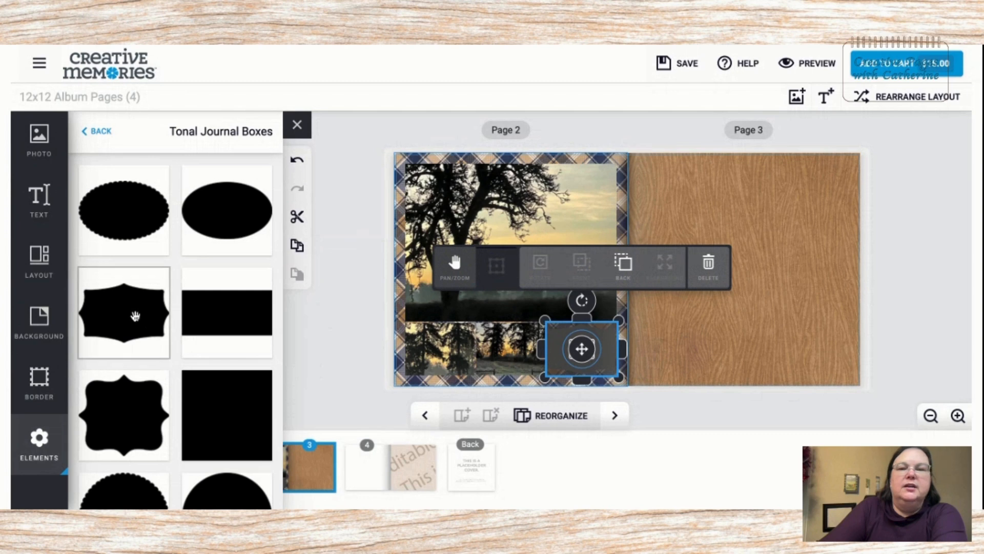
{"action": "left_click_drag", "start_coordinate": [132, 318], "coordinate": [573, 348]}
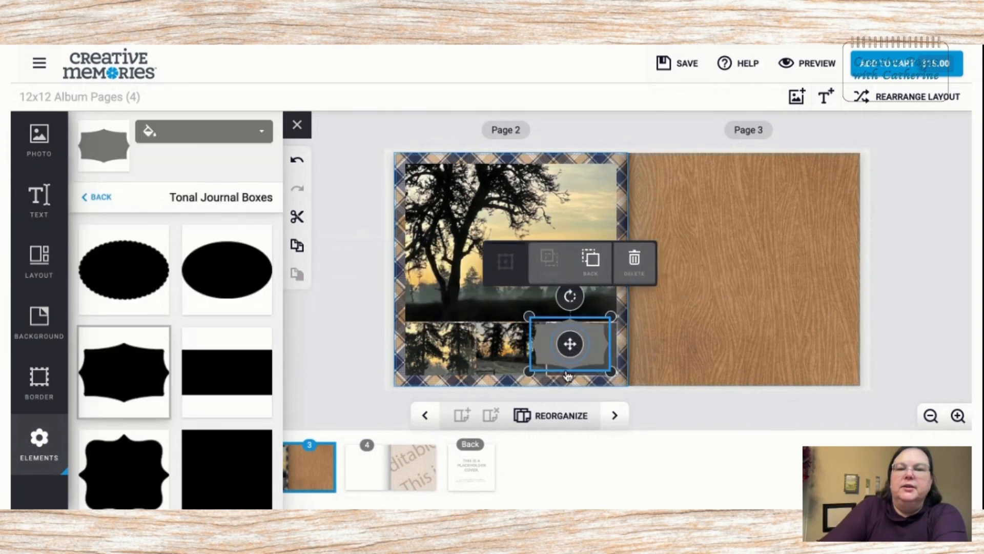
{"action": "mouse_move", "coordinate": [573, 351]}
{"action": "left_mouse_down"}
{"action": "mouse_move", "coordinate": [593, 351]}
{"action": "mouse_move", "coordinate": [584, 355]}
{"action": "left_mouse_up"}
{"action": "left_click", "coordinate": [706, 337]}
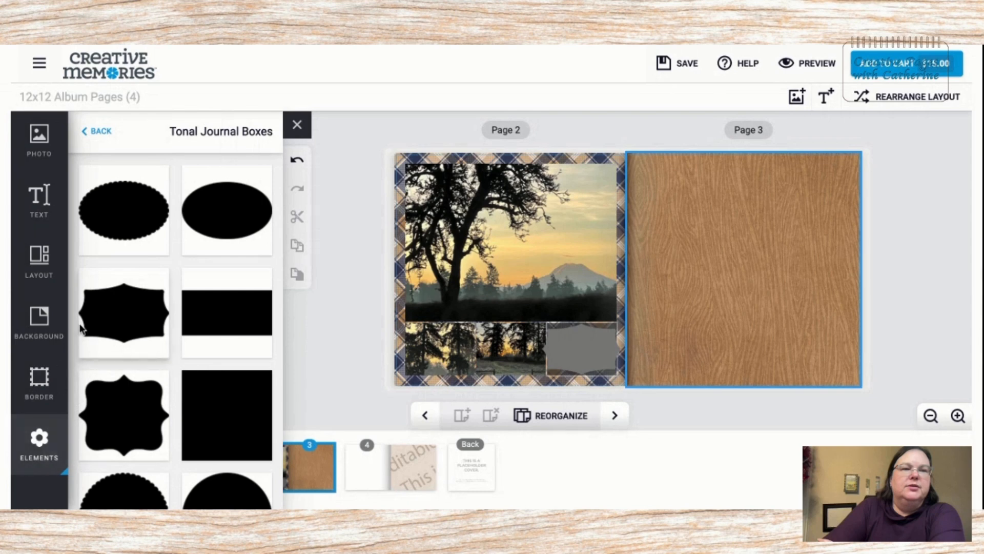
Add the "Majestic" word element from the Seas, Please! collection onto the journal box on page 2.
{"action": "left_click", "coordinate": [89, 135]}
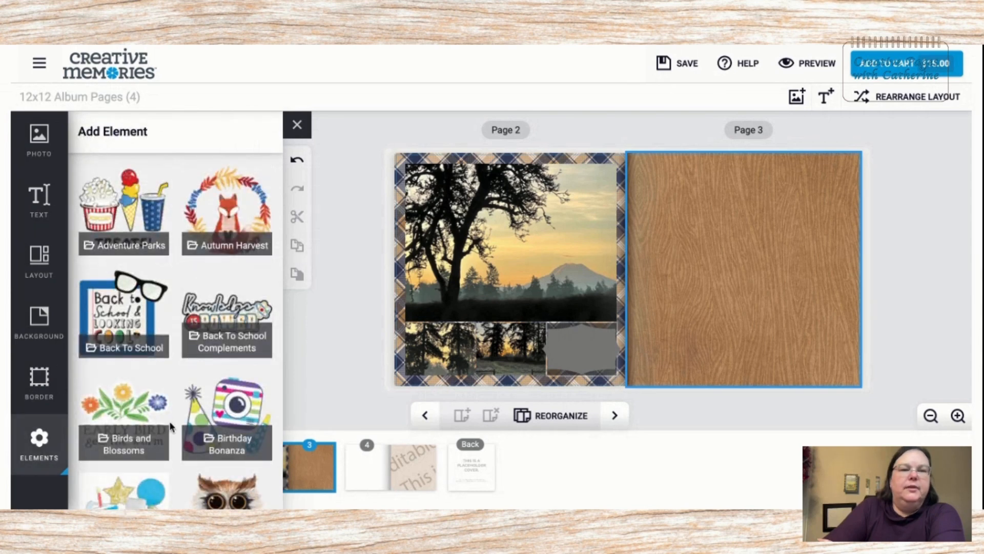
{"action": "scroll", "coordinate": [169, 420], "scroll_direction": "down", "scroll_amount": 4}
{"action": "scroll", "coordinate": [170, 428], "scroll_direction": "down", "scroll_amount": 5}
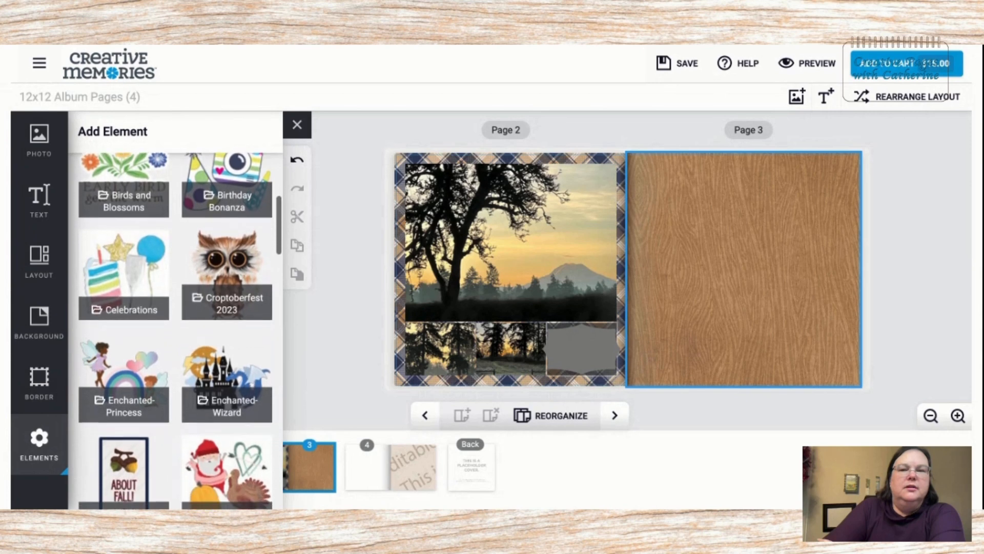
{"action": "scroll", "coordinate": [175, 331], "scroll_direction": "down", "scroll_amount": 4}
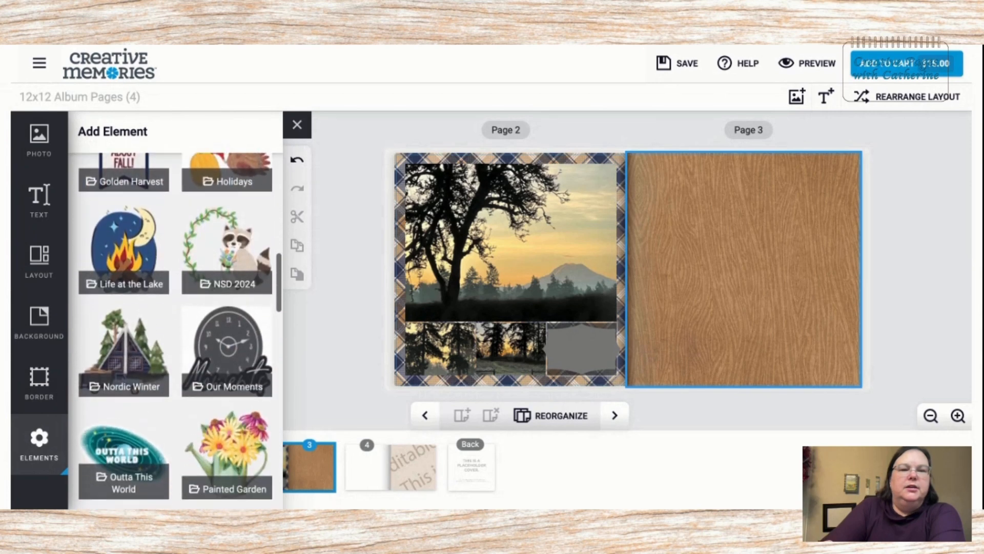
{"action": "scroll", "coordinate": [175, 331], "scroll_direction": "down", "scroll_amount": 5}
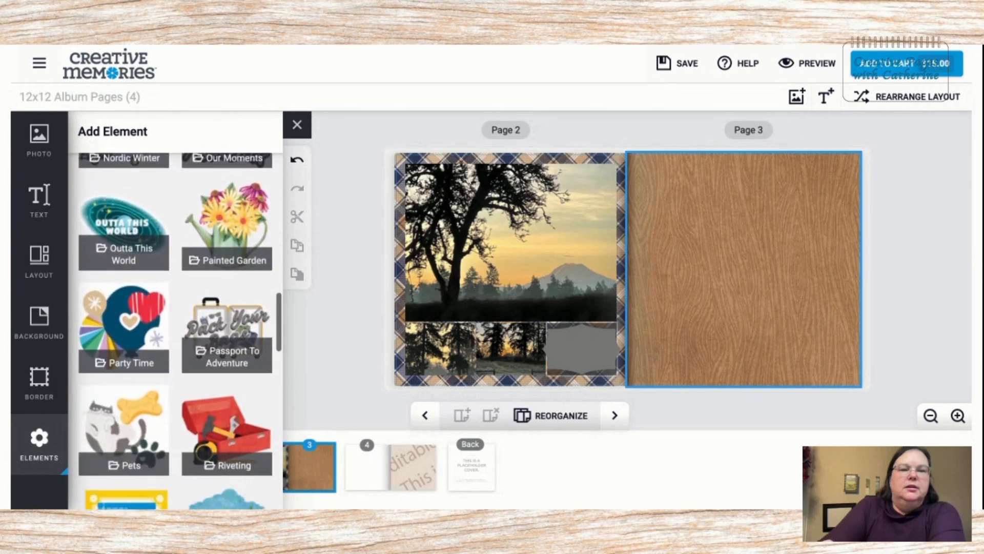
{"action": "scroll", "coordinate": [175, 331], "scroll_direction": "down", "scroll_amount": 5}
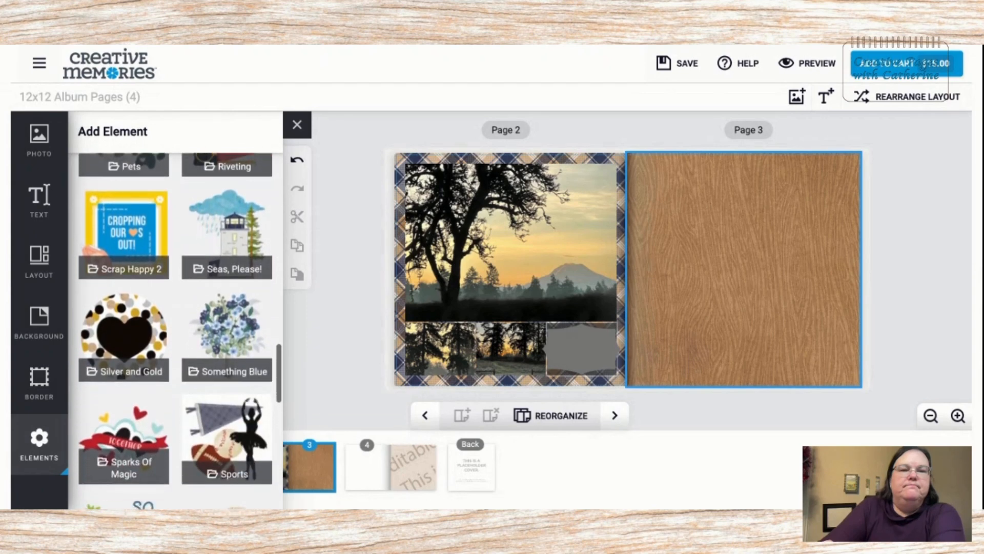
{"action": "left_click", "coordinate": [229, 238]}
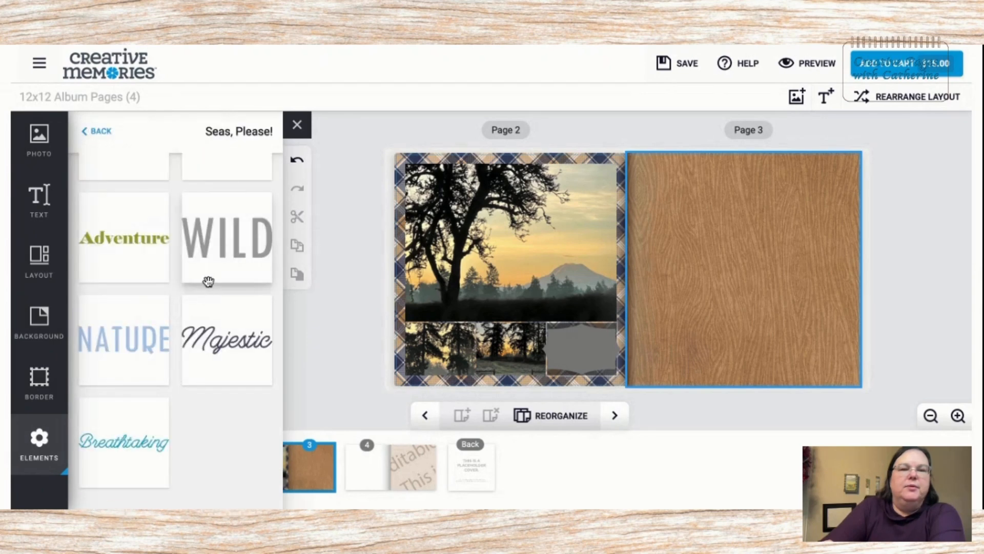
{"action": "scroll", "coordinate": [175, 290], "scroll_direction": "up", "scroll_amount": 1}
{"action": "scroll", "coordinate": [175, 290], "scroll_direction": "down", "scroll_amount": 1}
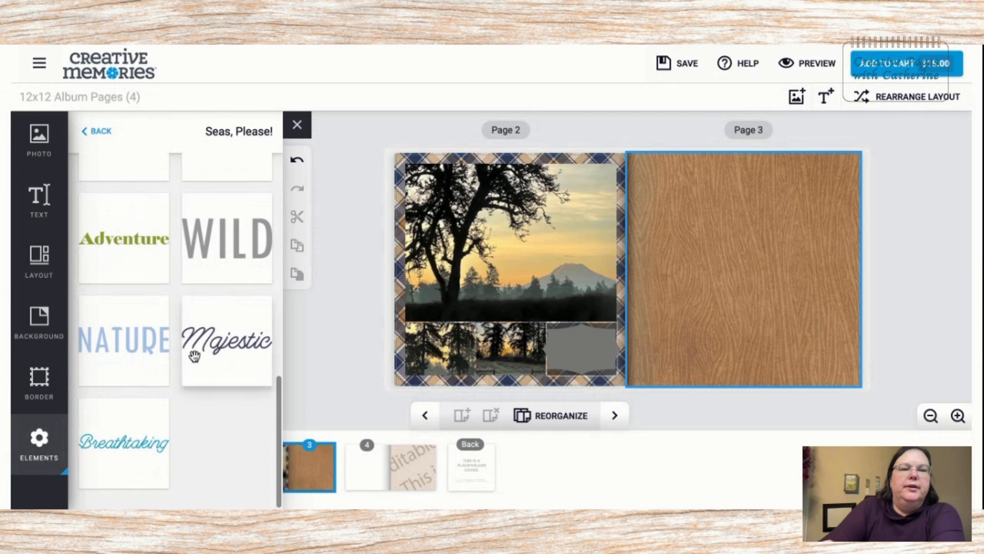
{"action": "left_click_drag", "start_coordinate": [193, 352], "coordinate": [587, 341]}
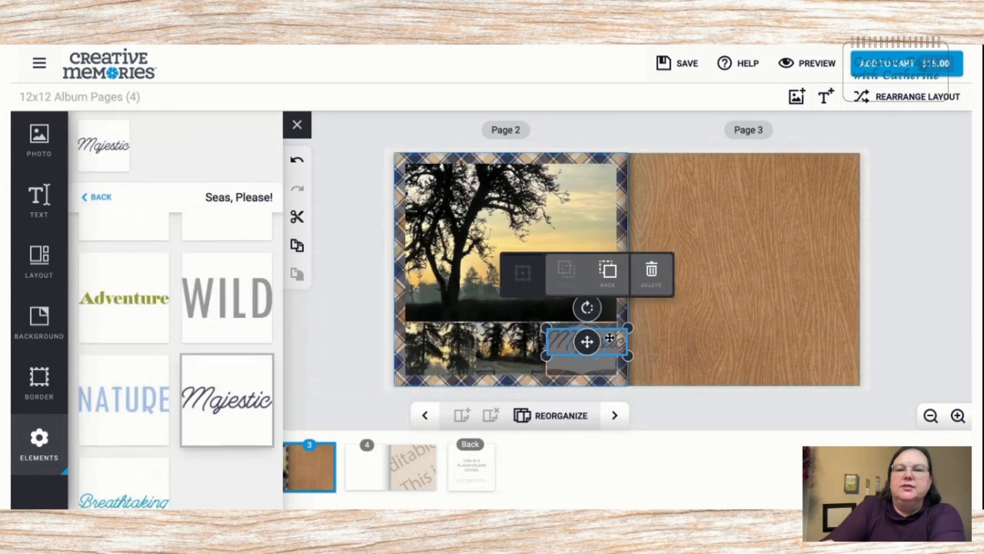
{"action": "left_click", "coordinate": [763, 267]}
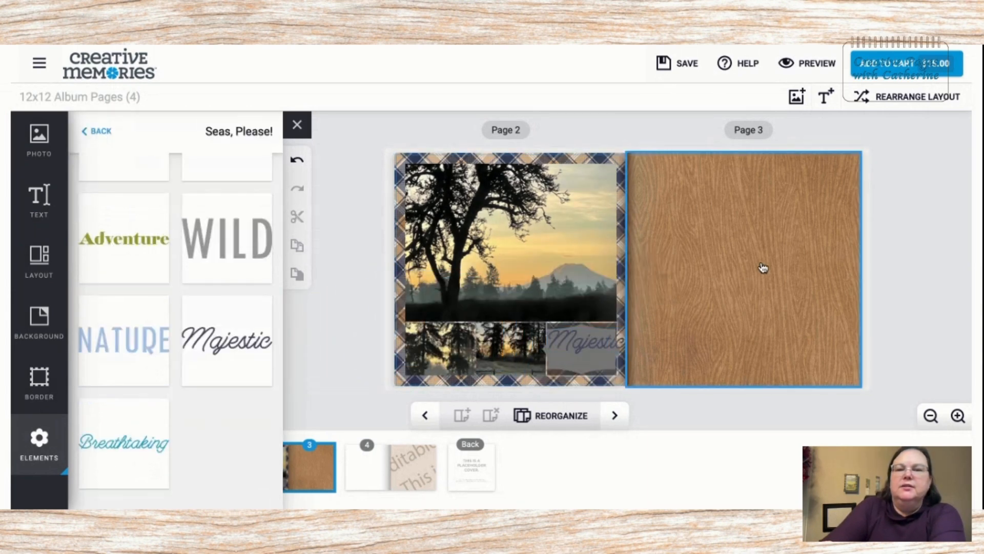
Shrink the "Majestic" word element so it fits within the width of the journal box.
{"action": "left_click", "coordinate": [599, 346]}
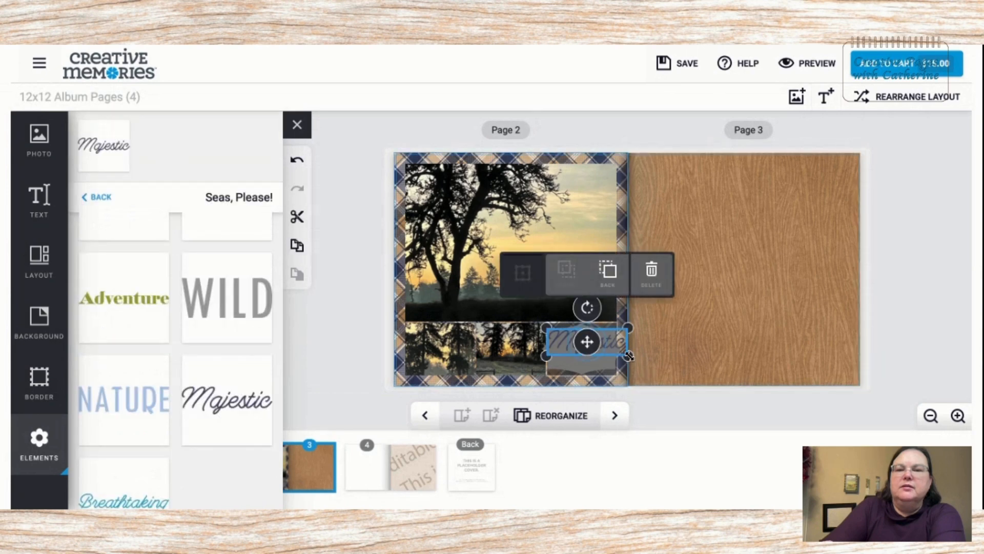
{"action": "left_click_drag", "start_coordinate": [623, 352], "coordinate": [608, 350]}
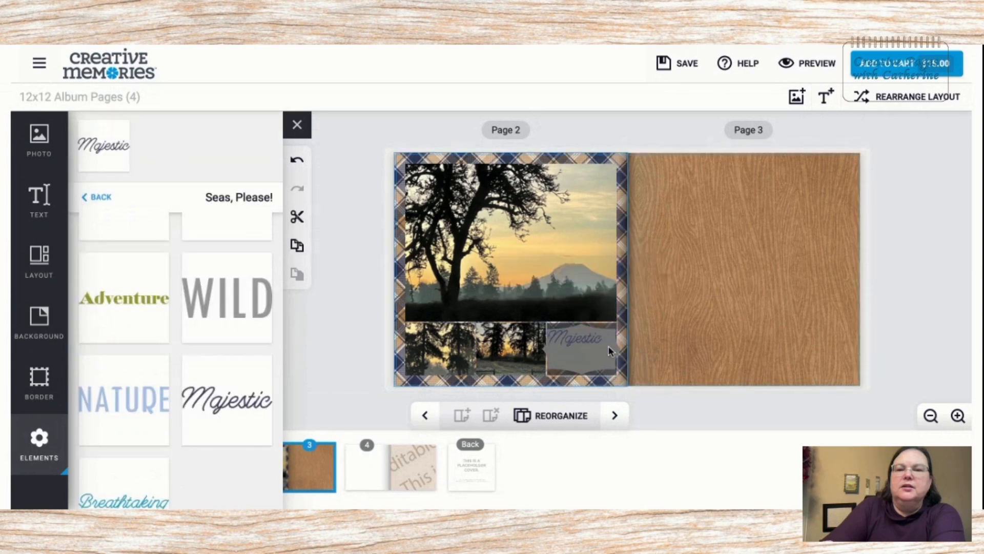
{"action": "left_click", "coordinate": [609, 346]}
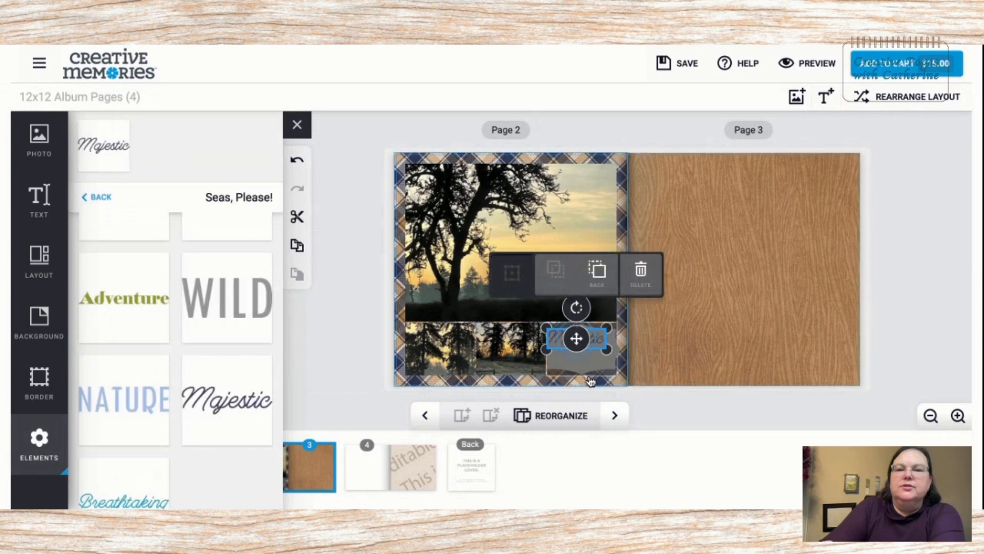
Move the "Majestic" word element off the journal box to the upper-right corner of the large photo on page 2.
{"action": "left_click", "coordinate": [707, 339]}
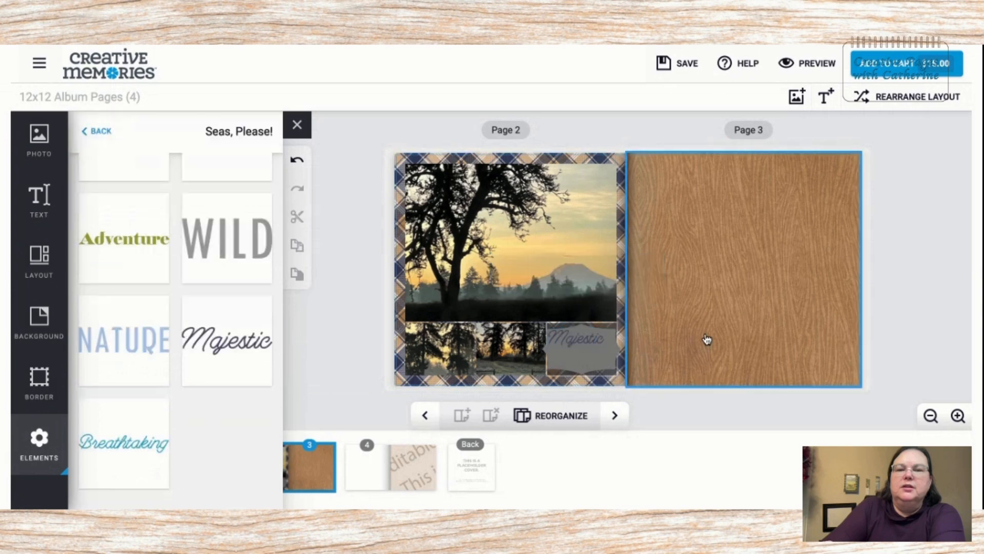
{"action": "left_click", "coordinate": [593, 349]}
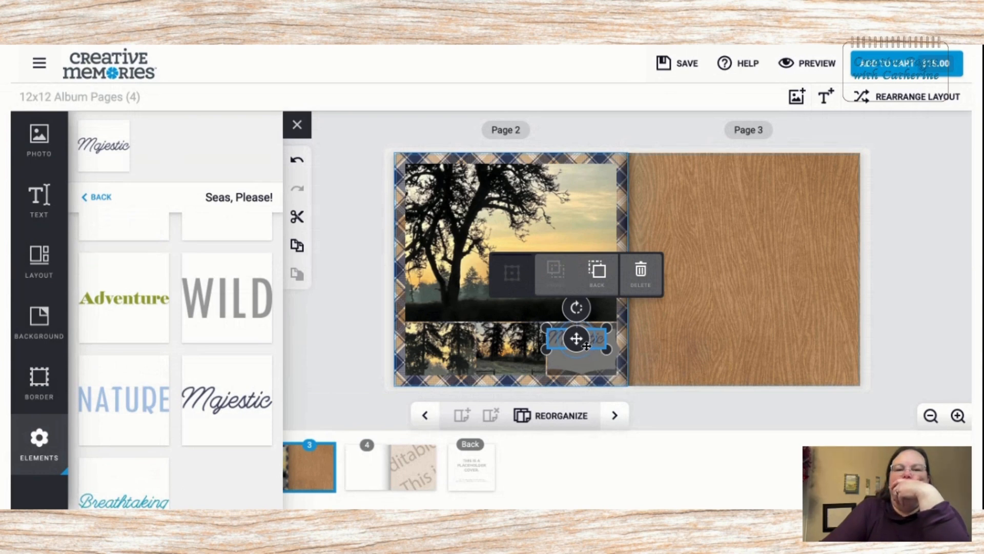
{"action": "left_click_drag", "start_coordinate": [576, 339], "coordinate": [583, 182]}
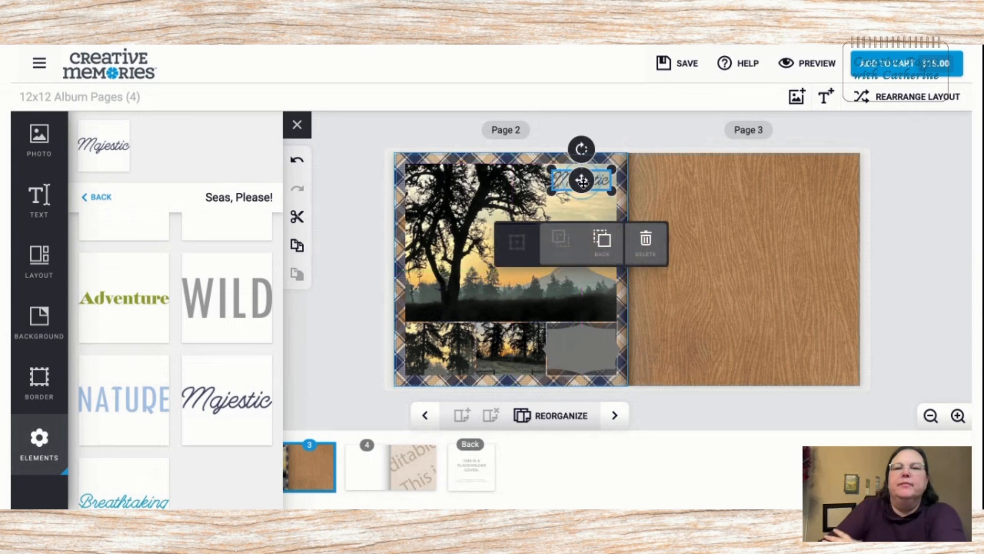
{"action": "left_click", "coordinate": [779, 178]}
Recolor the bracket-shaped journal box on page 2 to dark navy blue.
{"action": "left_click", "coordinate": [580, 349]}
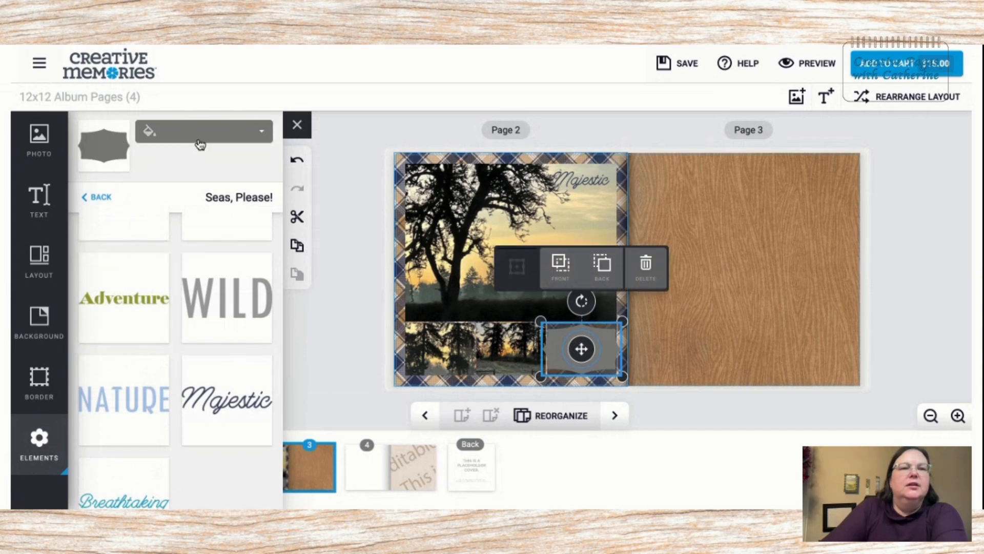
{"action": "left_click", "coordinate": [264, 133]}
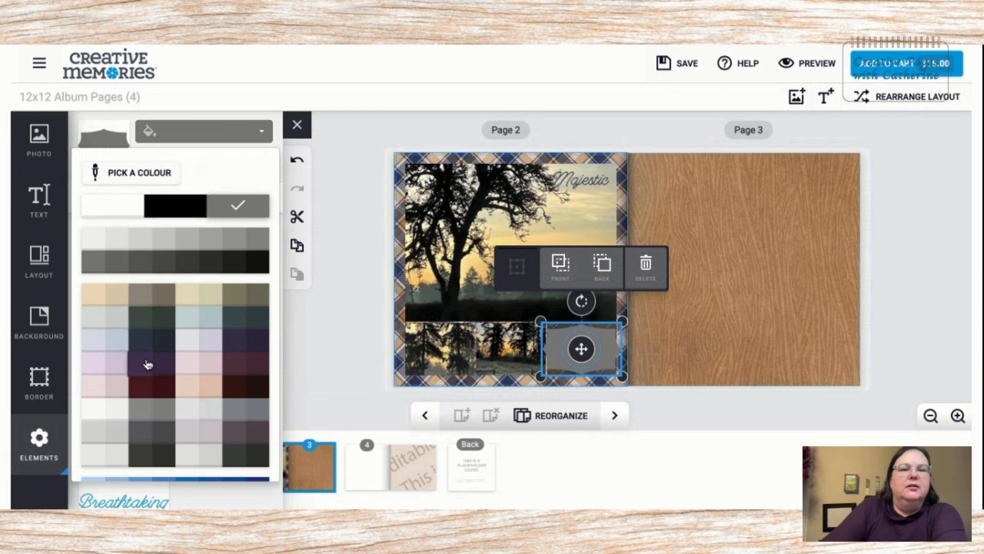
{"action": "scroll", "coordinate": [148, 364], "scroll_direction": "down", "scroll_amount": 8}
{"action": "scroll", "coordinate": [147, 363], "scroll_direction": "up", "scroll_amount": 7}
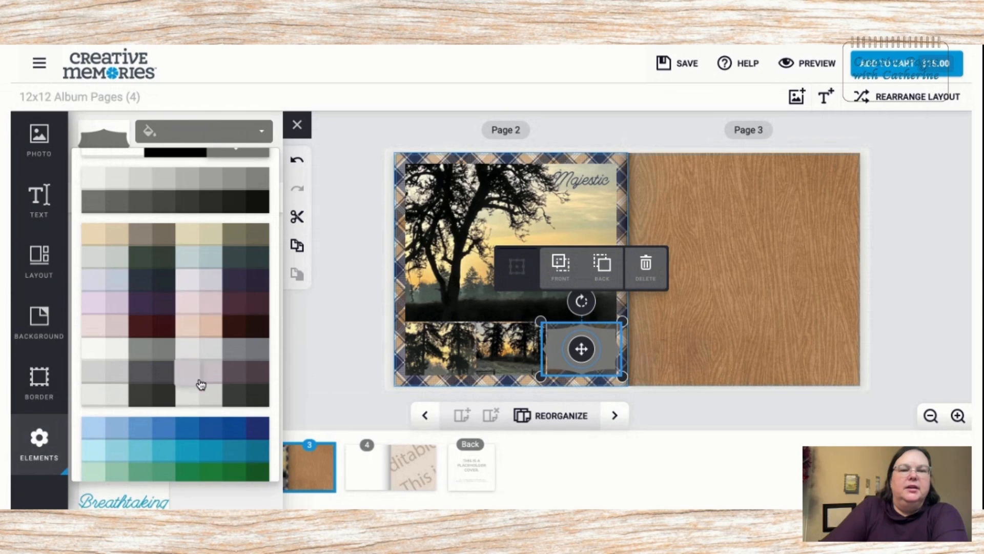
{"action": "left_click", "coordinate": [262, 431]}
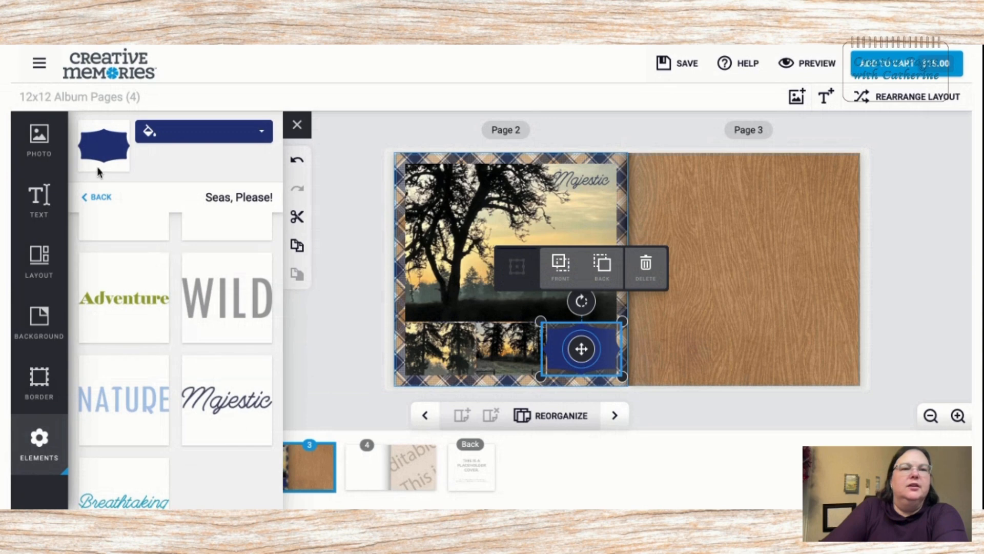
Add an empty text box over the blue journal box on page 2 and narrow it to the journal box's width.
{"action": "left_click", "coordinate": [36, 207]}
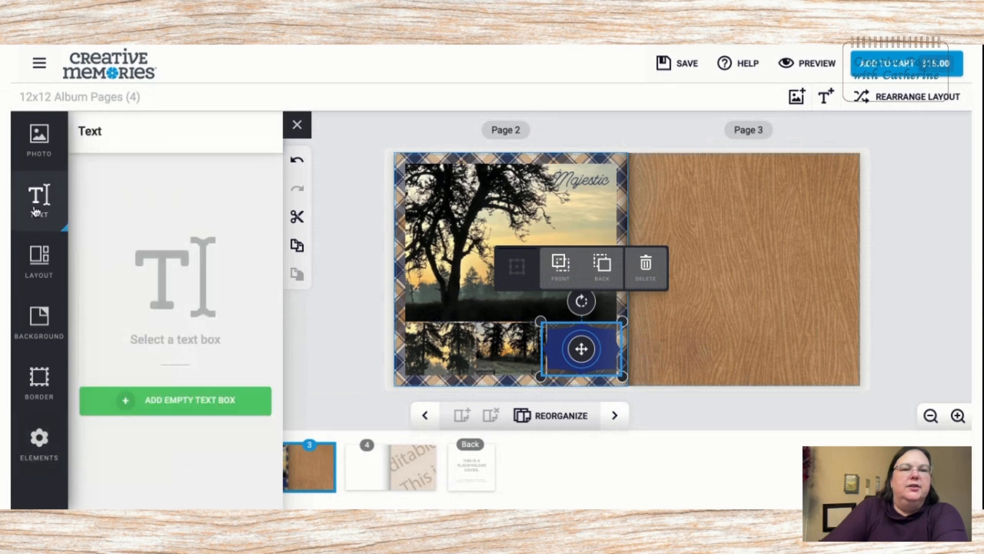
{"action": "left_click", "coordinate": [154, 401]}
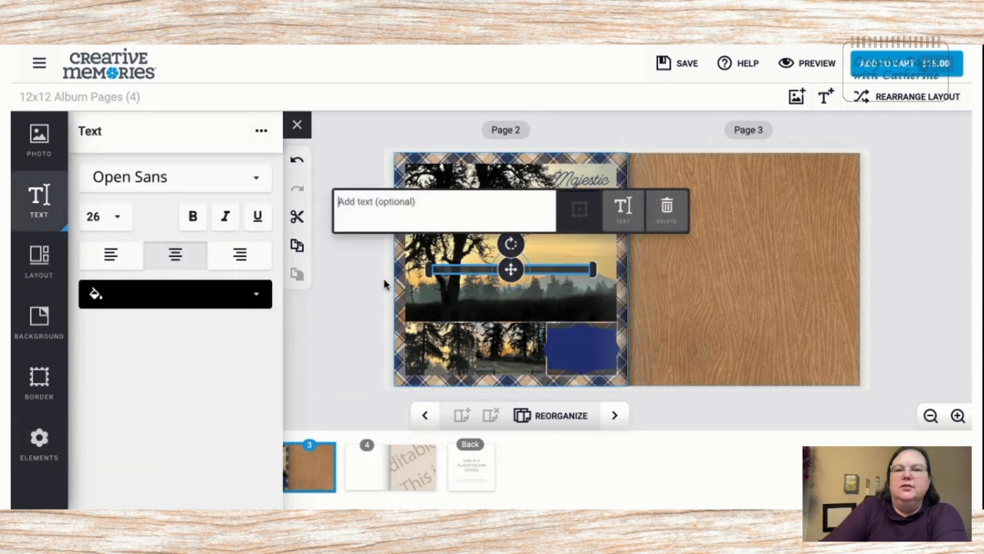
{"action": "left_click_drag", "start_coordinate": [510, 269], "coordinate": [580, 337]}
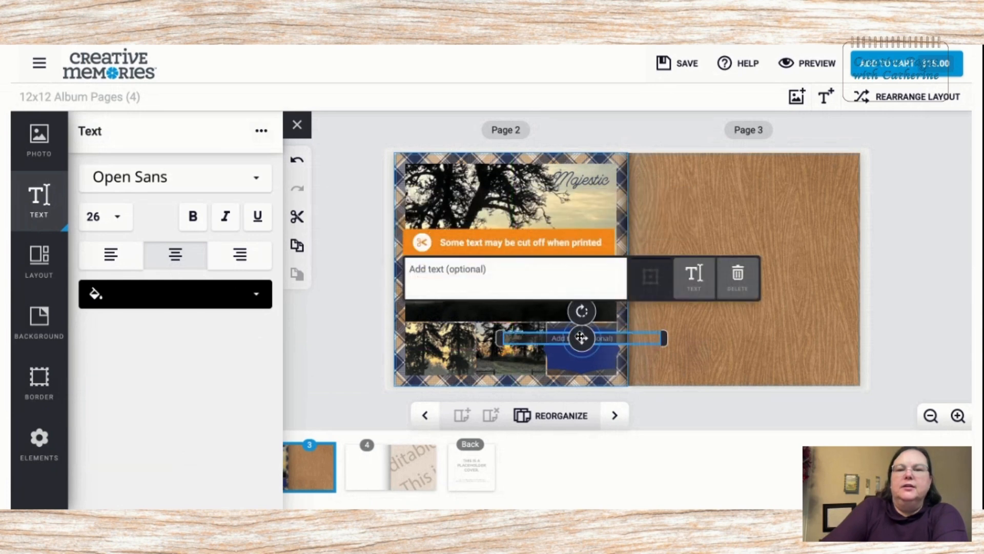
{"action": "left_click", "coordinate": [715, 333]}
{"action": "left_click", "coordinate": [640, 339]}
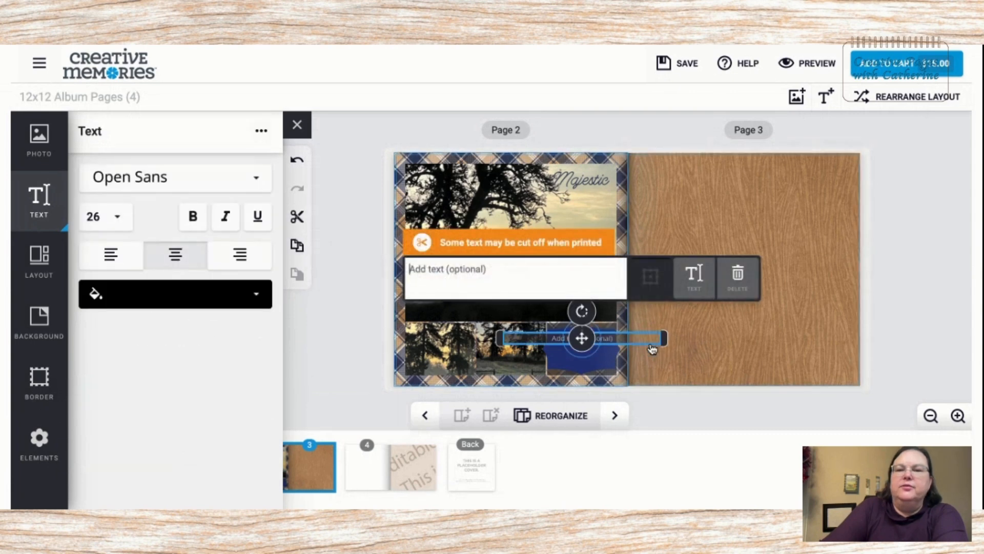
{"action": "left_click_drag", "start_coordinate": [665, 338], "coordinate": [614, 339]}
{"action": "left_click_drag", "start_coordinate": [498, 341], "coordinate": [546, 352]}
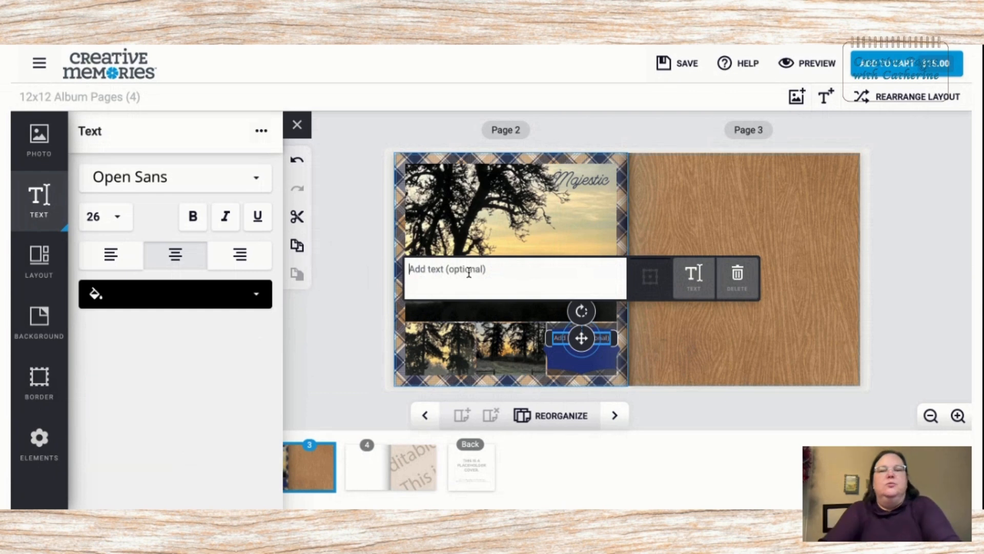
Enter "Saw Mount Rainier at Sunrise" in the text box on the journal box.
{"action": "type", "text": "Saw "}
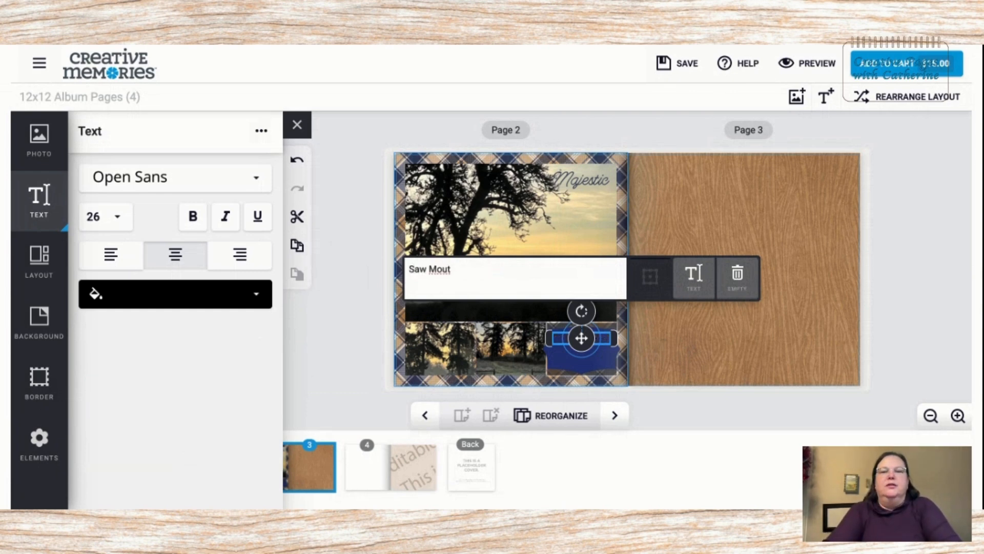
{"action": "type", "text": "Mount Rainier at S"}
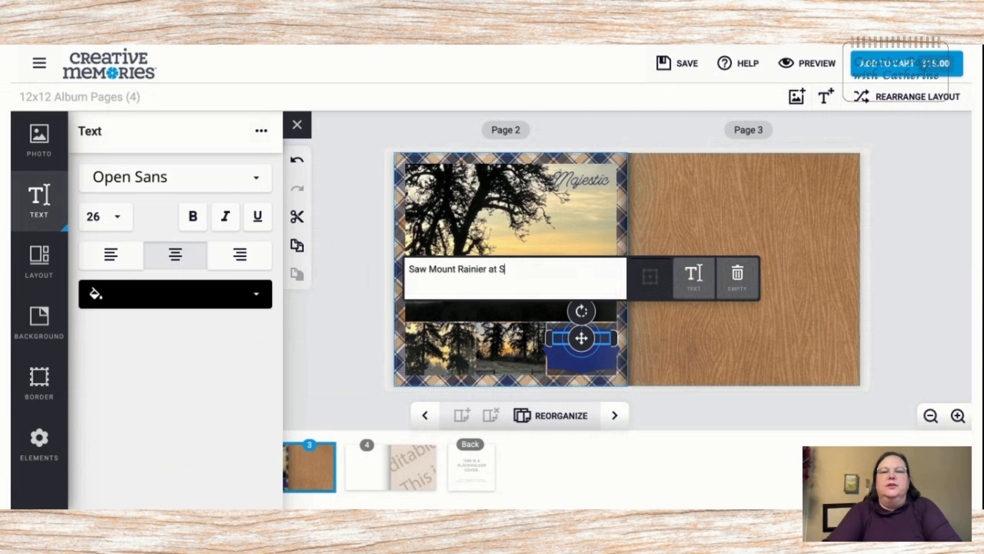
{"action": "type", "text": "unr"}
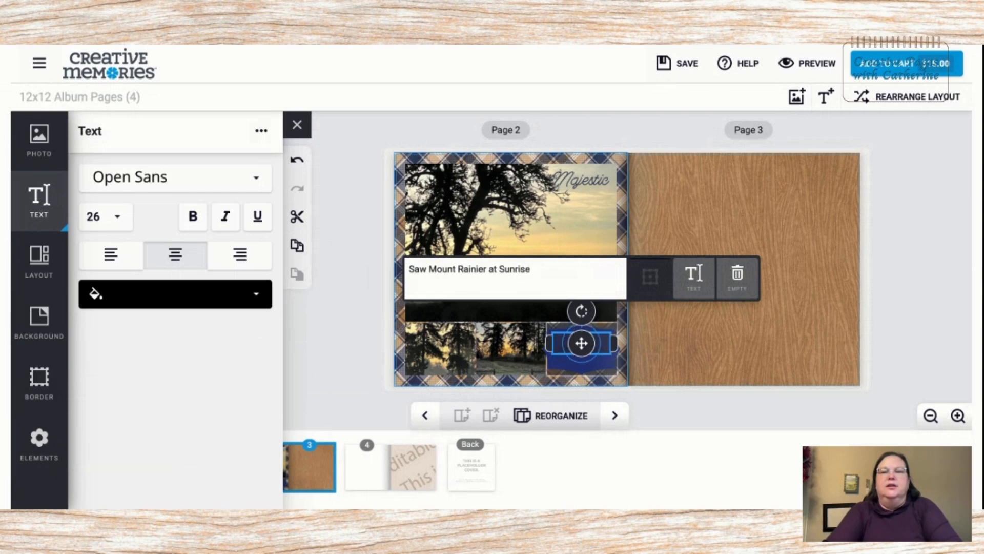
{"action": "type", "text": "ise"}
{"action": "key", "text": "Return"}
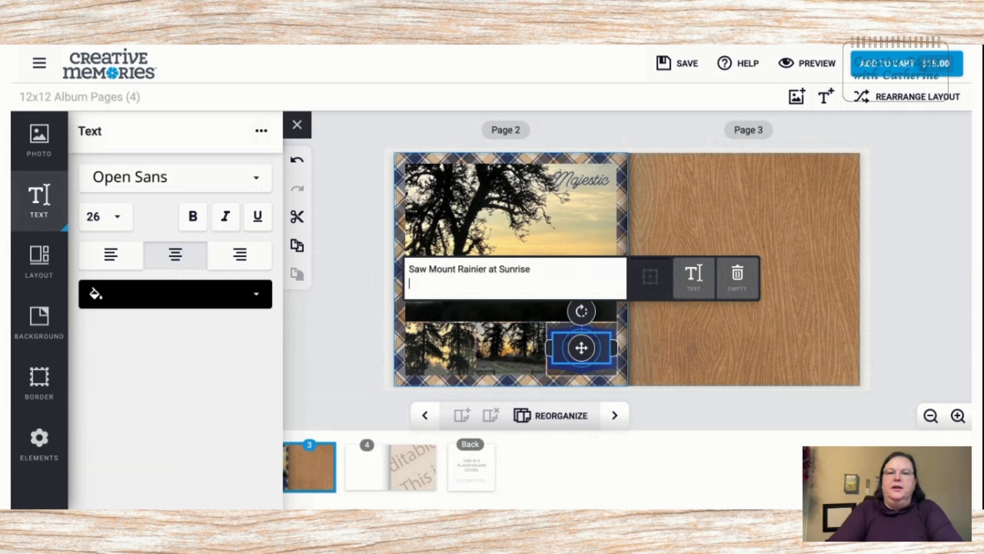
{"action": "left_click", "coordinate": [685, 353]}
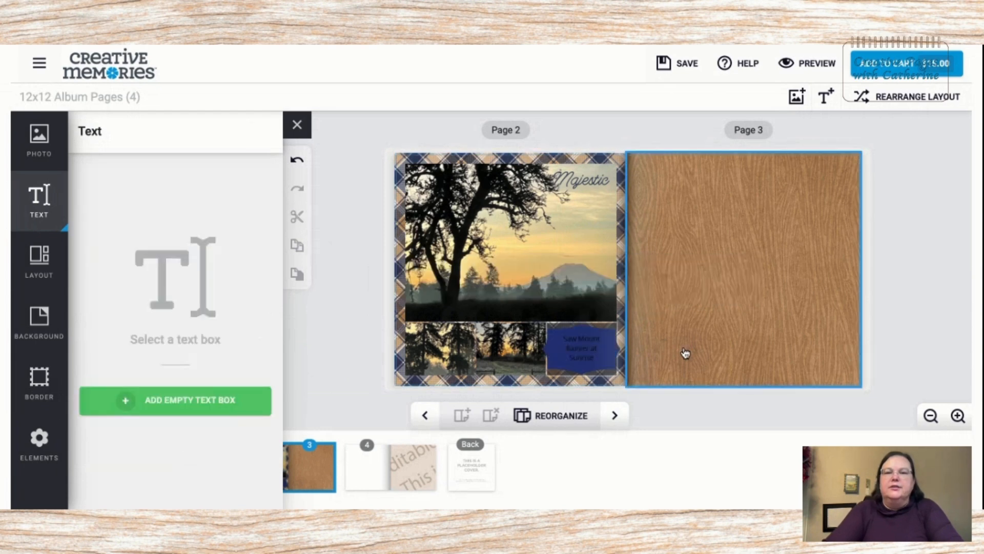
Delete the empty photo frame behind the blue journal box on page 2.
{"action": "left_click", "coordinate": [605, 330]}
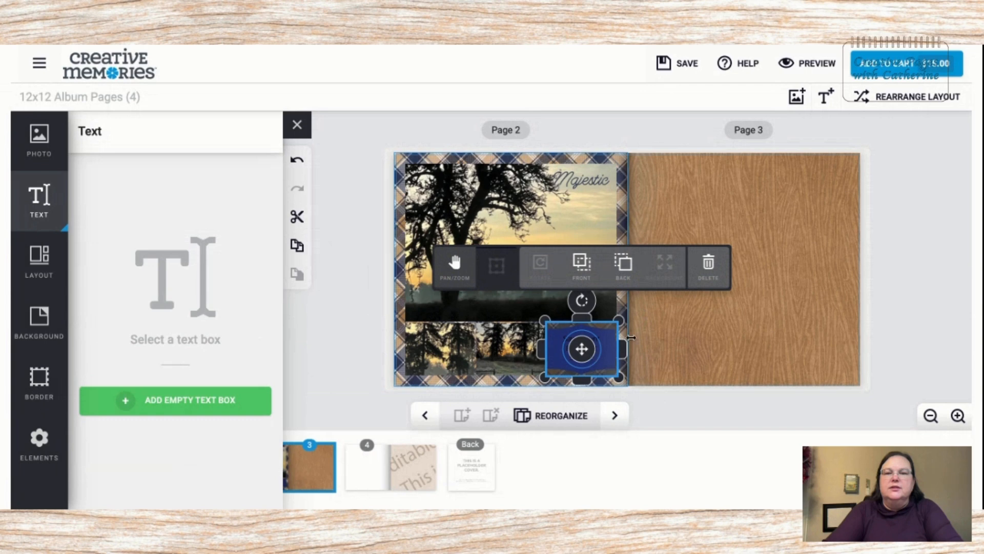
{"action": "left_click", "coordinate": [712, 268]}
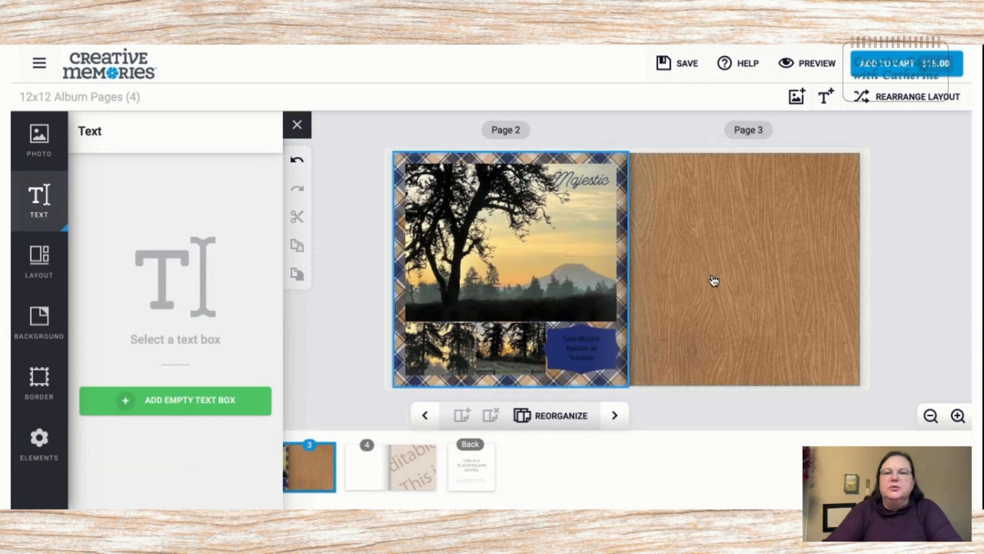
Format the "Saw Mount Rainier at Sunrise" text as bold at size 36.
{"action": "left_click", "coordinate": [599, 361]}
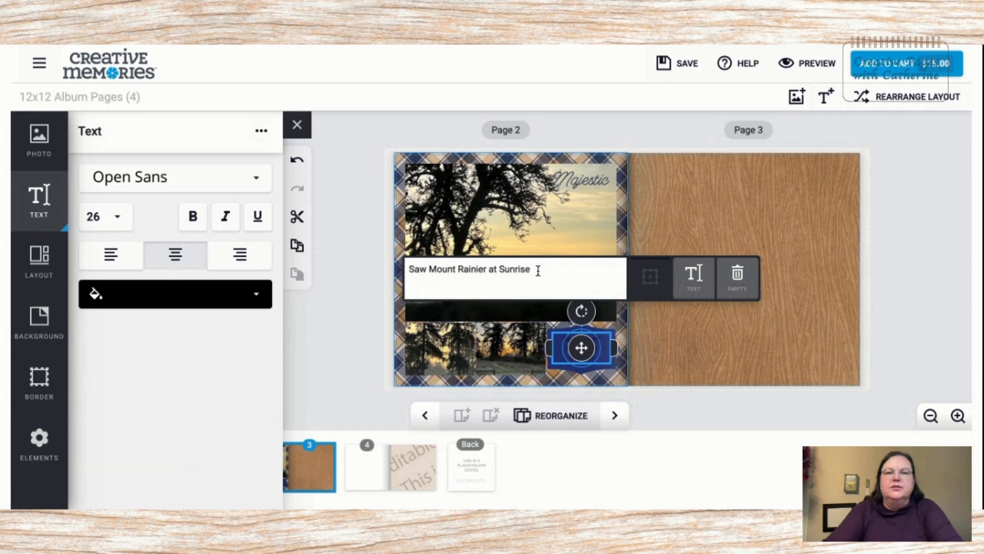
{"action": "left_click", "coordinate": [687, 354]}
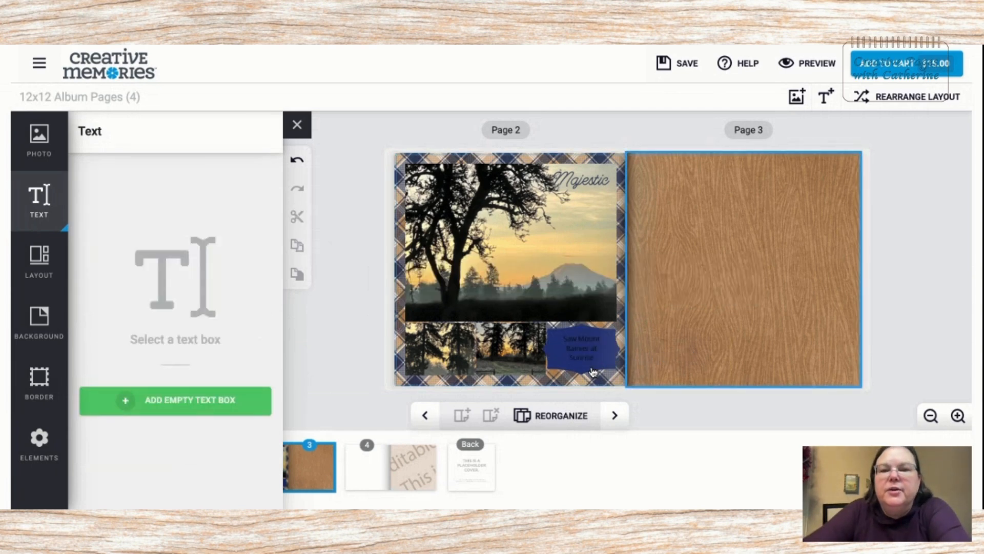
{"action": "left_click", "coordinate": [580, 350]}
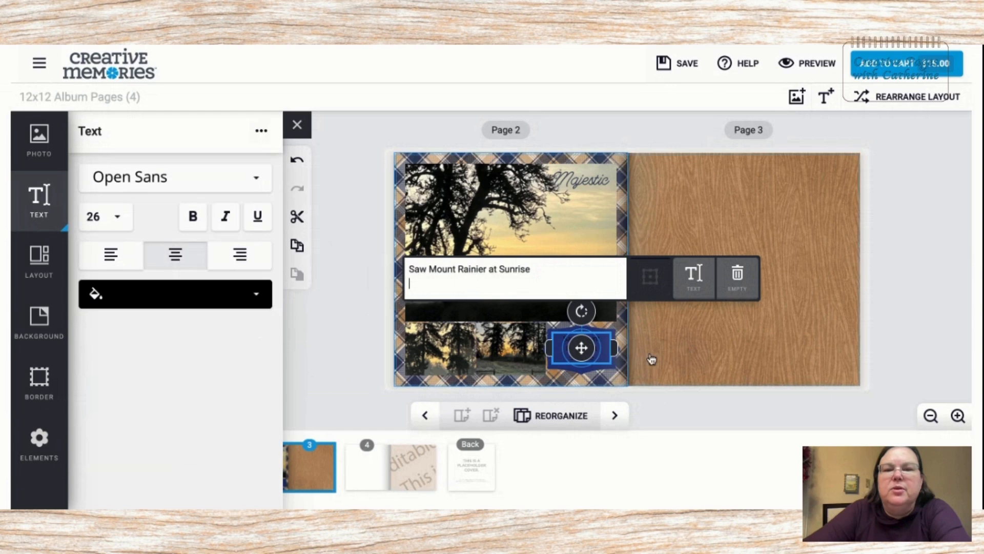
{"action": "left_click_drag", "start_coordinate": [533, 268], "coordinate": [406, 270]}
{"action": "left_click", "coordinate": [193, 217]}
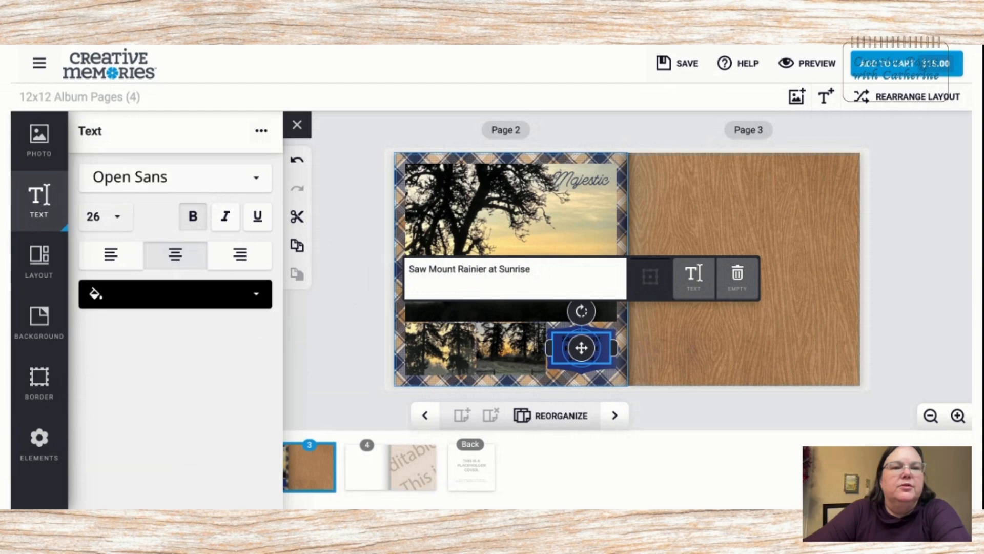
{"action": "left_click", "coordinate": [103, 258]}
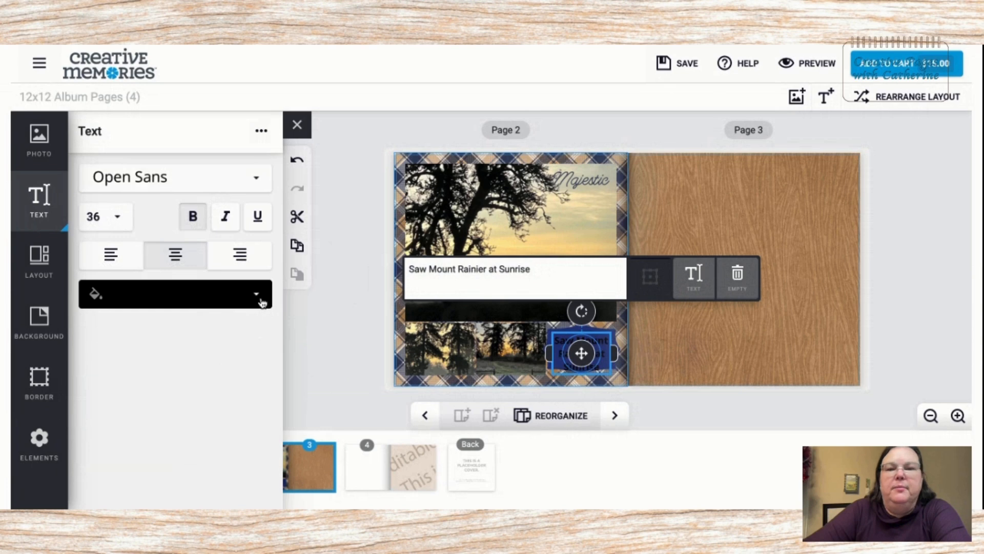
{"action": "left_click", "coordinate": [694, 214]}
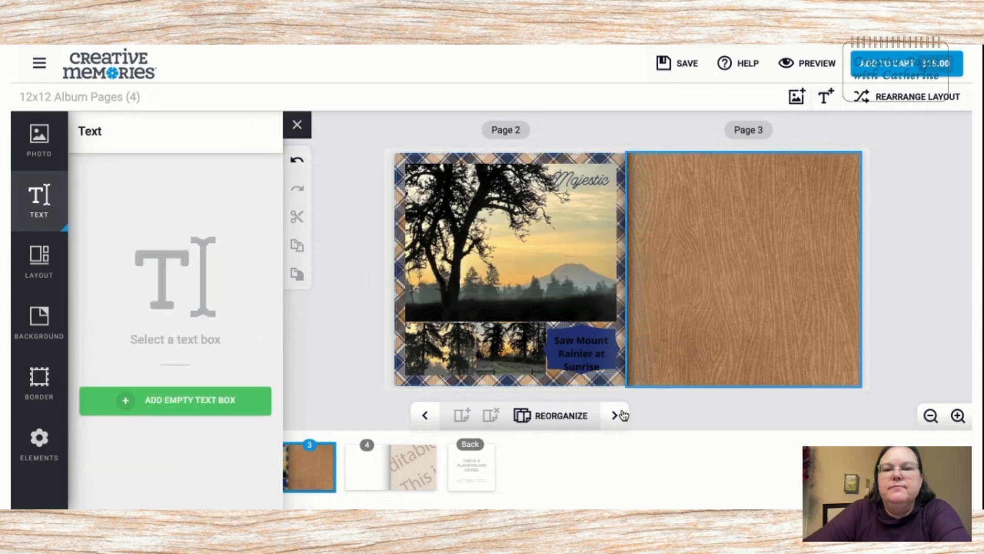
Move the "Saw Mount Rainier at Sunrise" text up slightly so it is centered within the blue journal box.
{"action": "left_click", "coordinate": [581, 355]}
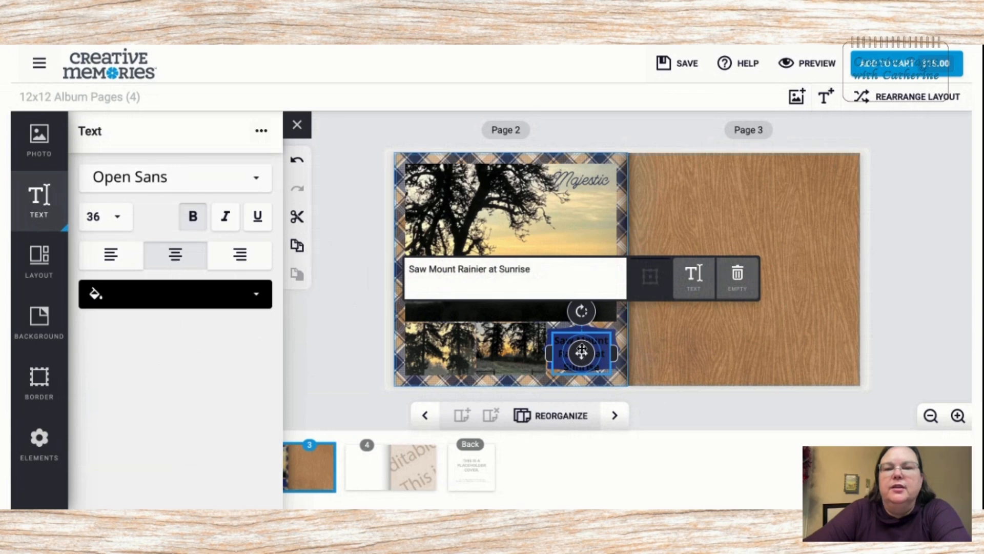
{"action": "left_click_drag", "start_coordinate": [581, 351], "coordinate": [582, 345]}
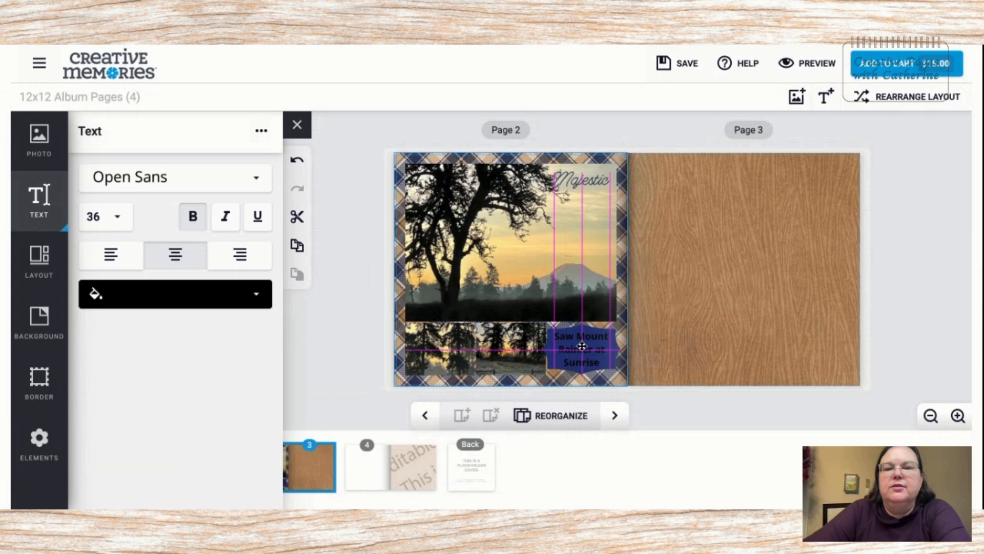
{"action": "left_click_drag", "start_coordinate": [582, 346], "coordinate": [582, 345]}
{"action": "left_click", "coordinate": [682, 330]}
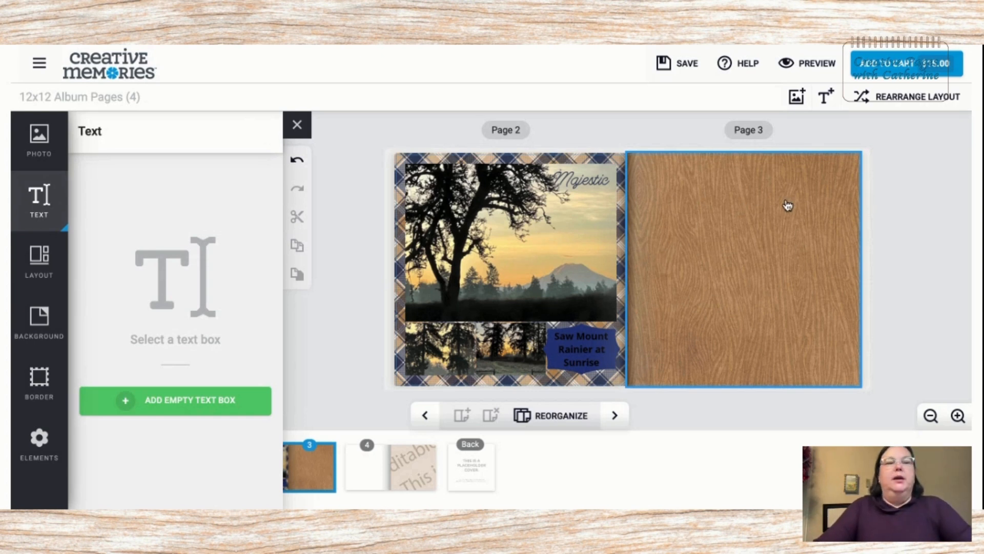
Place an imported aurora photo at the lower right of page 3 and the red sunset photo at its upper left.
{"action": "left_click", "coordinate": [36, 139]}
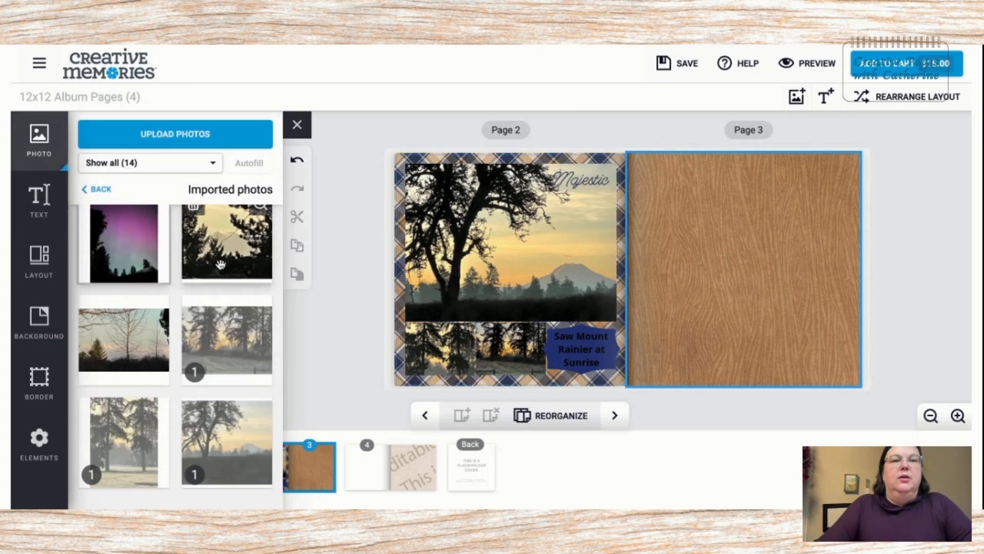
{"action": "scroll", "coordinate": [169, 249], "scroll_direction": "down", "scroll_amount": 5}
{"action": "scroll", "coordinate": [175, 261], "scroll_direction": "down", "scroll_amount": 2}
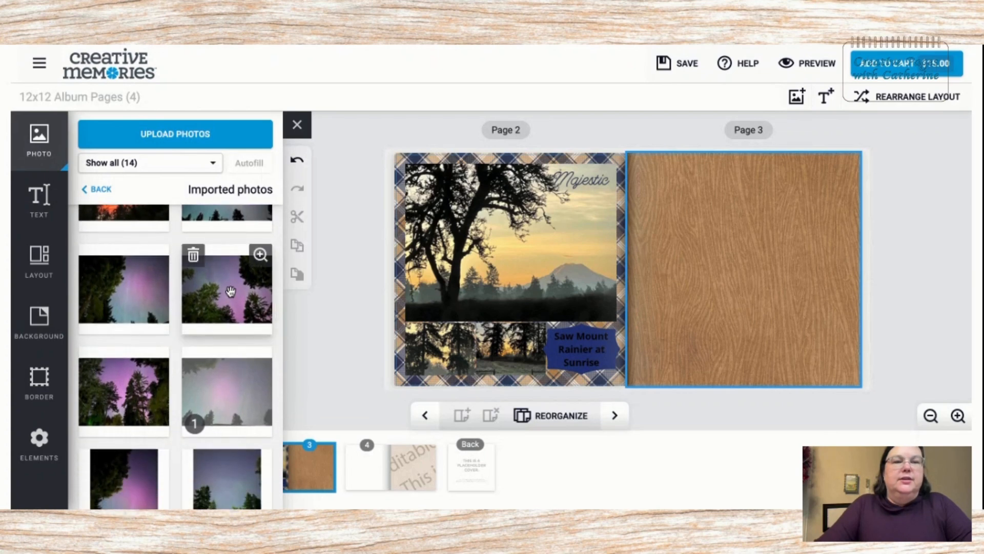
{"action": "left_click_drag", "start_coordinate": [129, 291], "coordinate": [799, 311]}
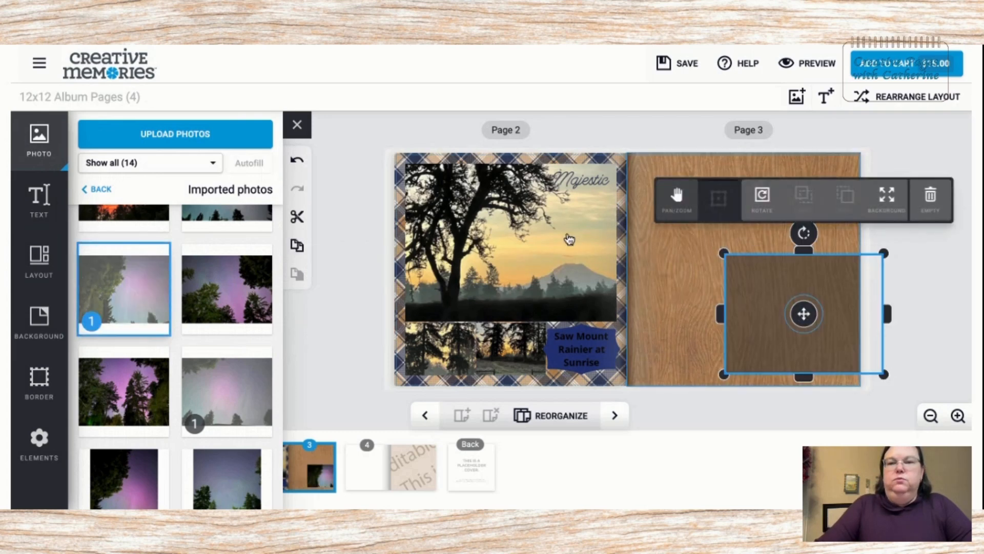
{"action": "scroll", "coordinate": [153, 287], "scroll_direction": "up", "scroll_amount": 2}
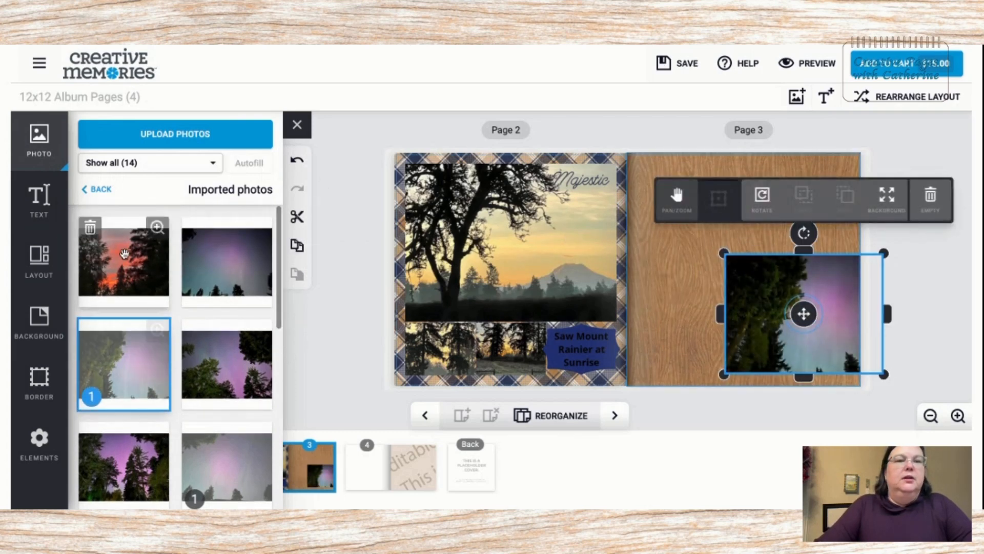
{"action": "left_click_drag", "start_coordinate": [122, 242], "coordinate": [710, 239]}
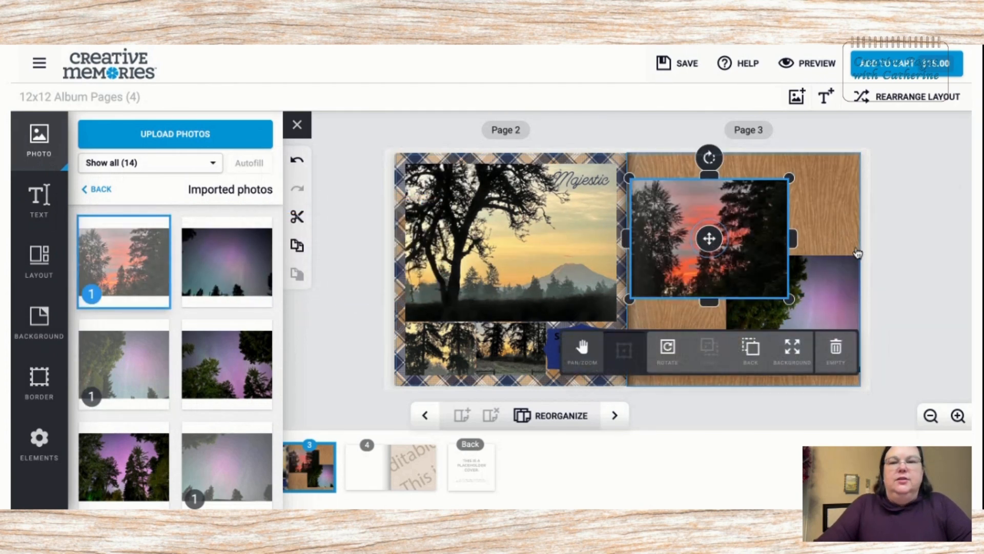
Empty the aurora photo from its frame at the lower right of page 3.
{"action": "left_click", "coordinate": [851, 277]}
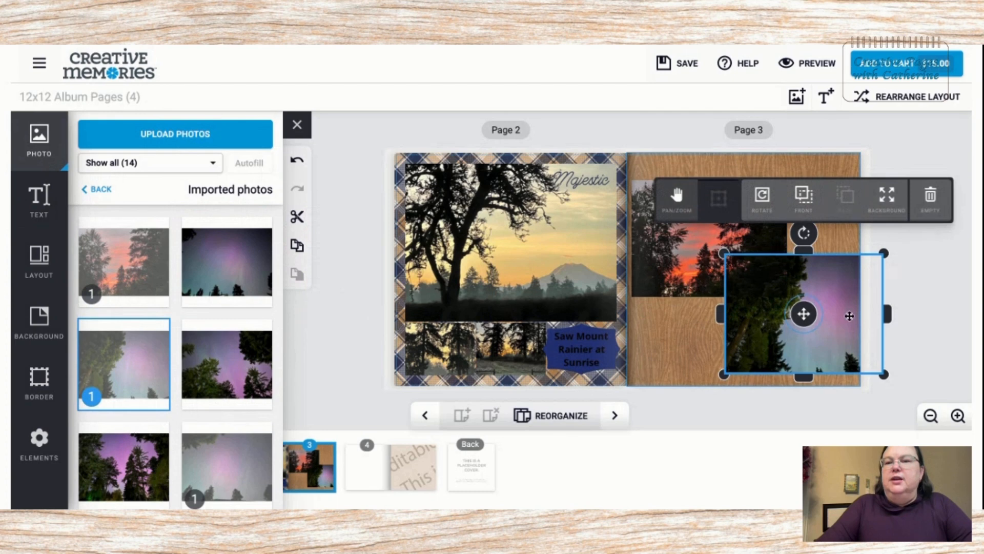
{"action": "left_click", "coordinate": [931, 197]}
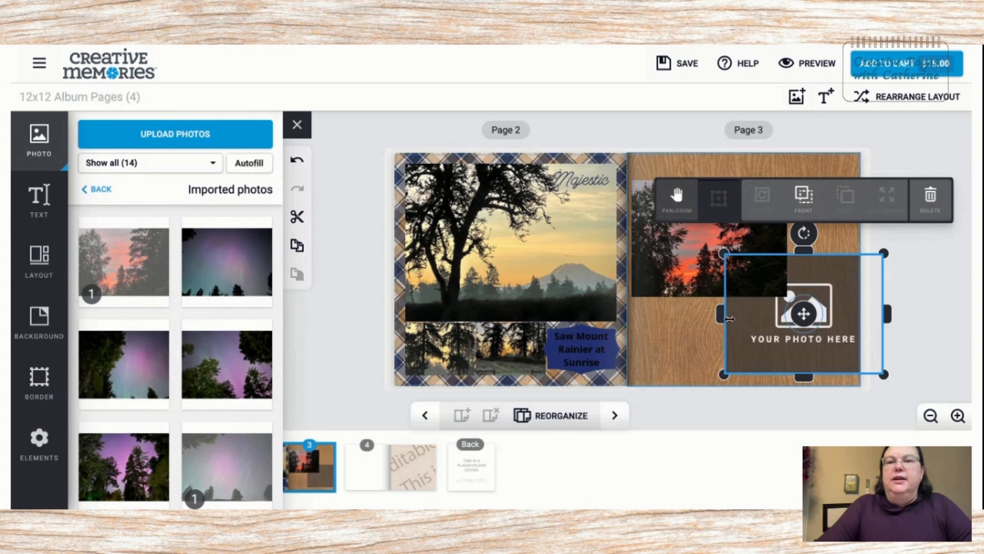
Fill the empty lower-right frame on page 3 with the mountain-through-the-trees photo and narrow its frame from the right.
{"action": "scroll", "coordinate": [136, 367], "scroll_direction": "down", "scroll_amount": 5}
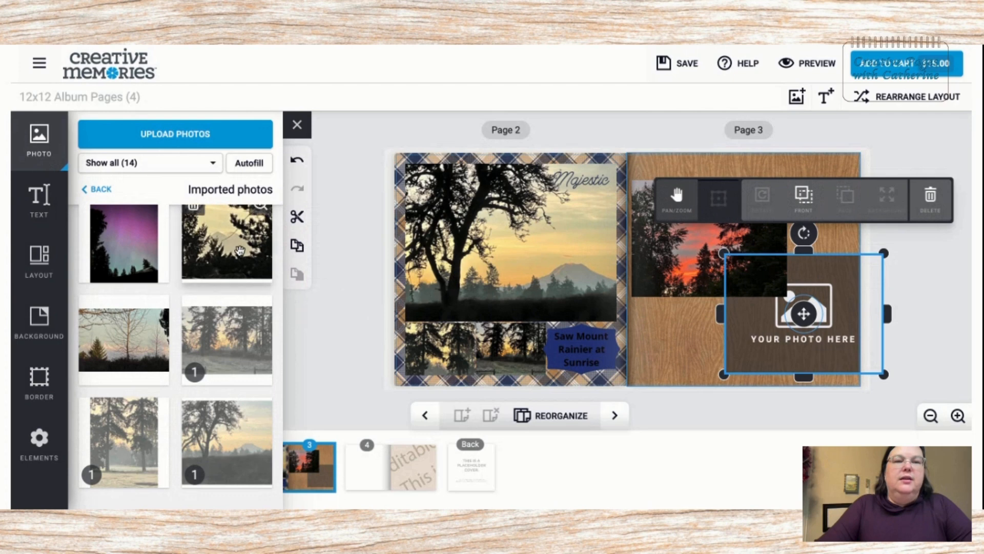
{"action": "left_click_drag", "start_coordinate": [231, 238], "coordinate": [807, 314]}
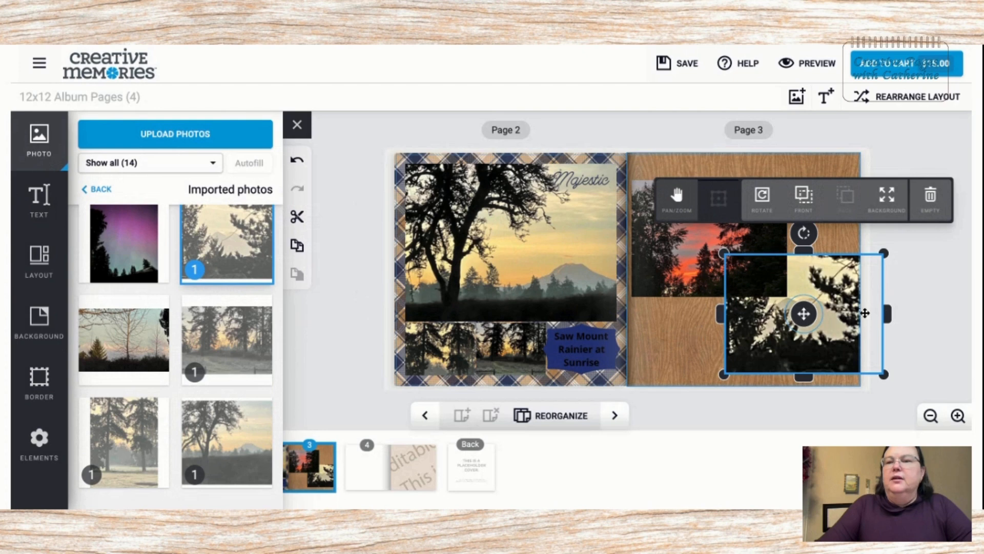
{"action": "left_click_drag", "start_coordinate": [891, 313], "coordinate": [862, 312]}
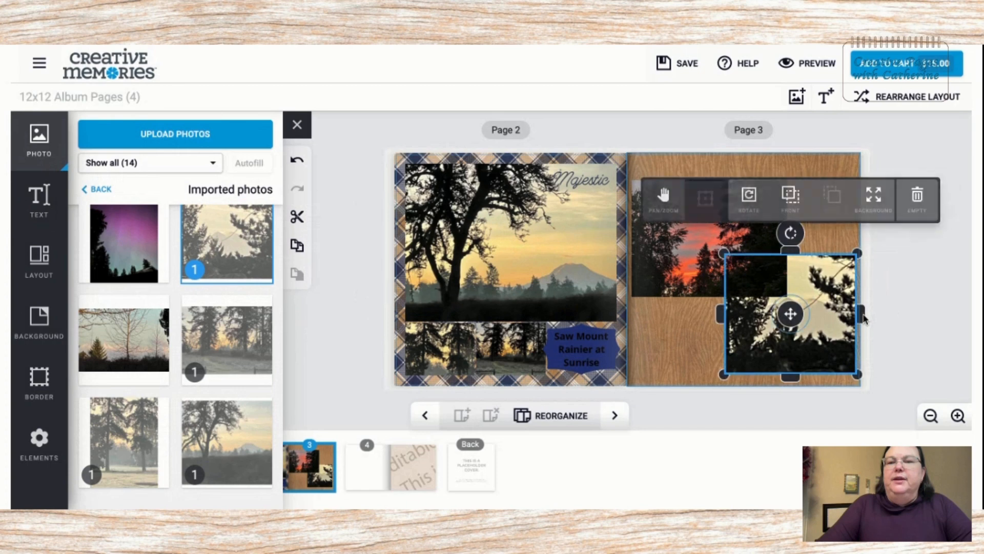
Move the mountain photo into page 3's lower-right corner and the red sunset photo into its upper-left corner.
{"action": "mouse_move", "coordinate": [791, 314]}
{"action": "left_mouse_down"}
{"action": "mouse_move", "coordinate": [752, 318]}
{"action": "mouse_move", "coordinate": [797, 331]}
{"action": "left_mouse_up"}
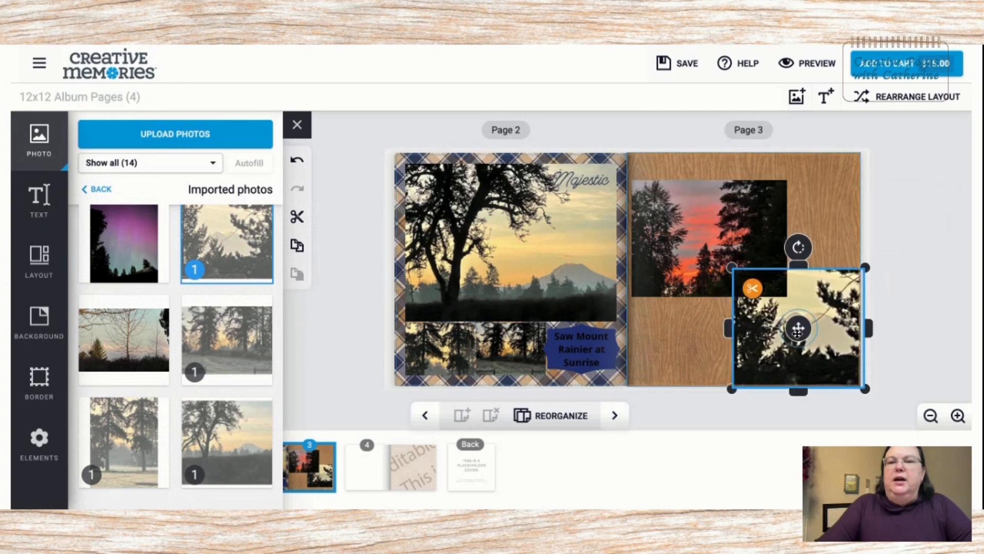
{"action": "left_click", "coordinate": [684, 274]}
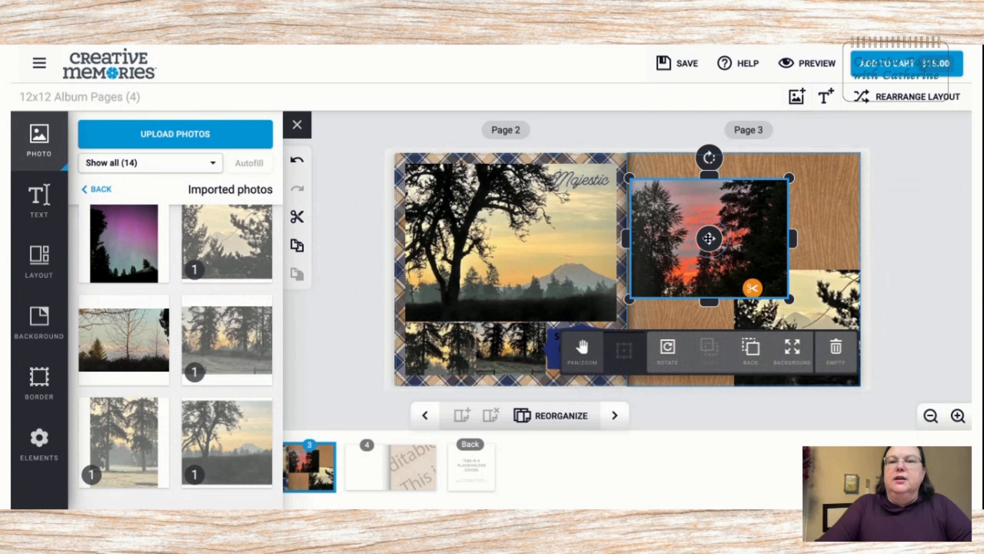
{"action": "left_click_drag", "start_coordinate": [710, 237], "coordinate": [701, 210]}
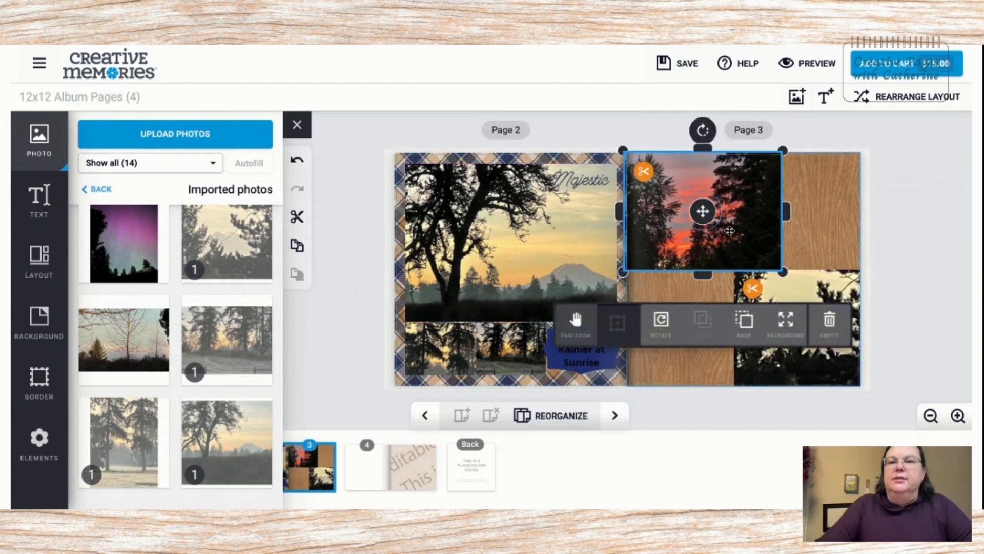
Shrink the mountain photo slightly and position it inset from the lower-right edges of page 3.
{"action": "left_click", "coordinate": [822, 290]}
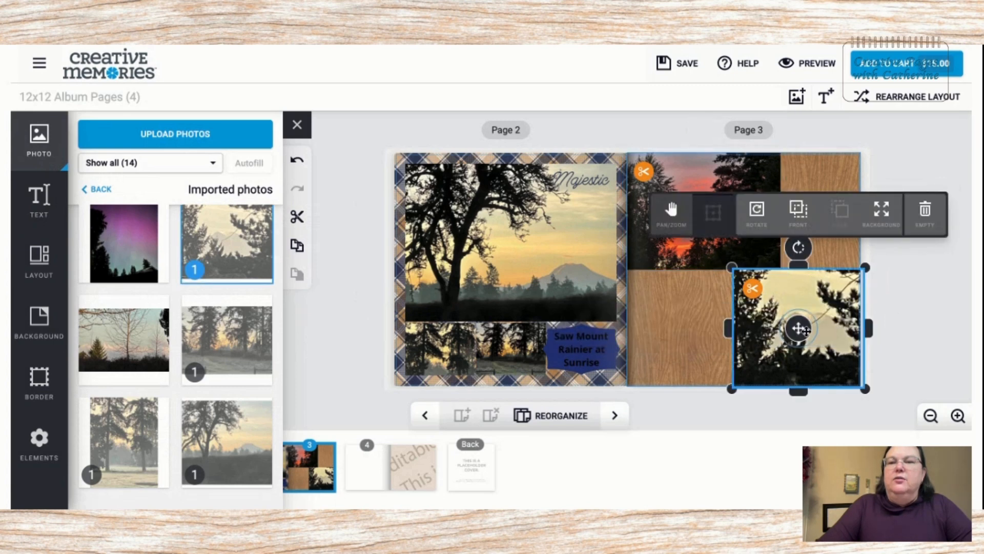
{"action": "left_click_drag", "start_coordinate": [798, 329], "coordinate": [792, 330]}
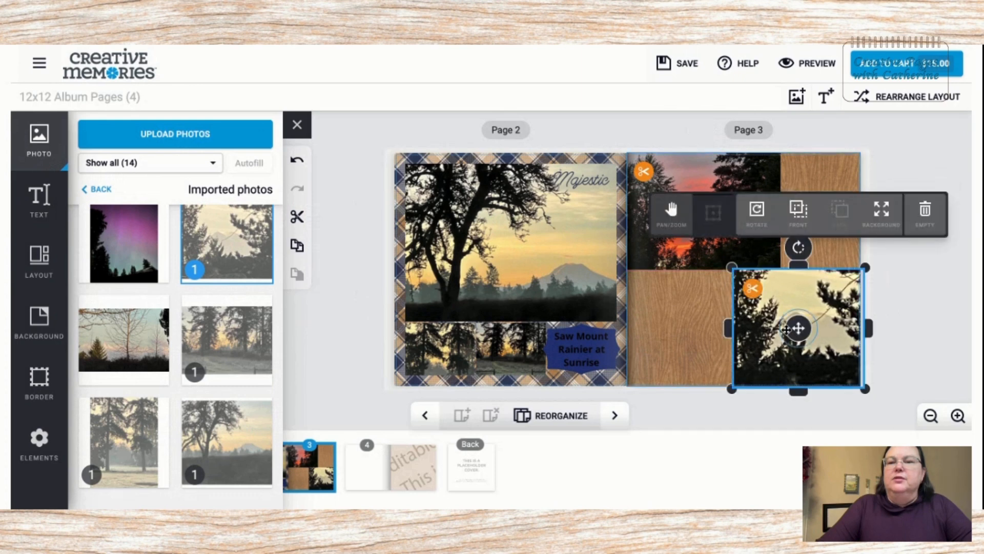
{"action": "left_click_drag", "start_coordinate": [795, 328], "coordinate": [785, 328]}
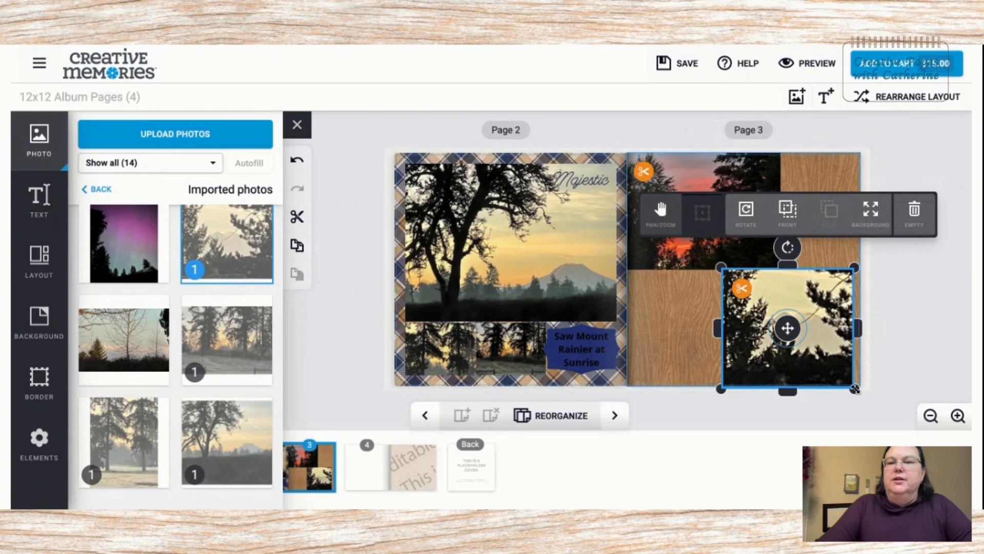
{"action": "left_click_drag", "start_coordinate": [848, 386], "coordinate": [841, 378]}
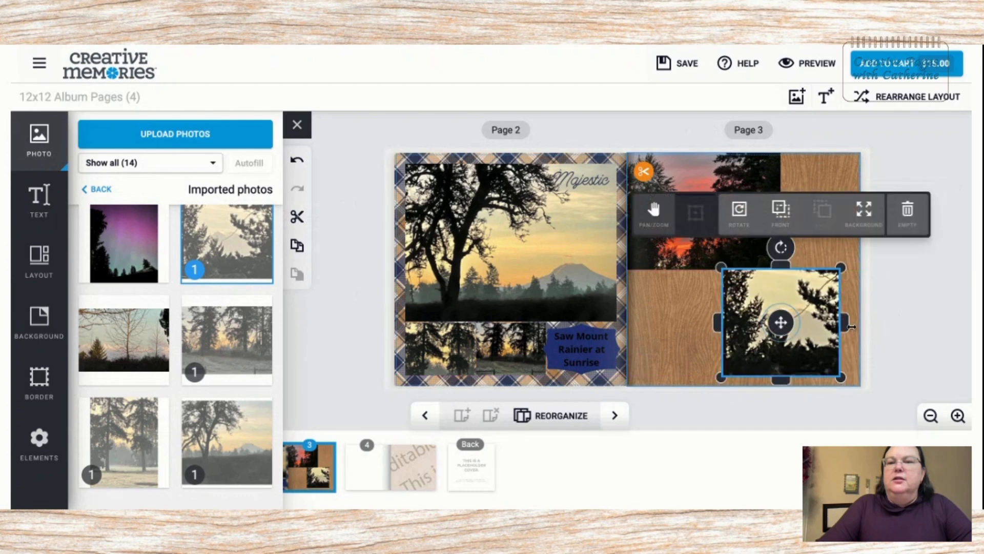
{"action": "mouse_move", "coordinate": [781, 319]}
{"action": "left_mouse_down"}
{"action": "mouse_move", "coordinate": [795, 331]}
{"action": "mouse_move", "coordinate": [793, 322]}
{"action": "left_mouse_up"}
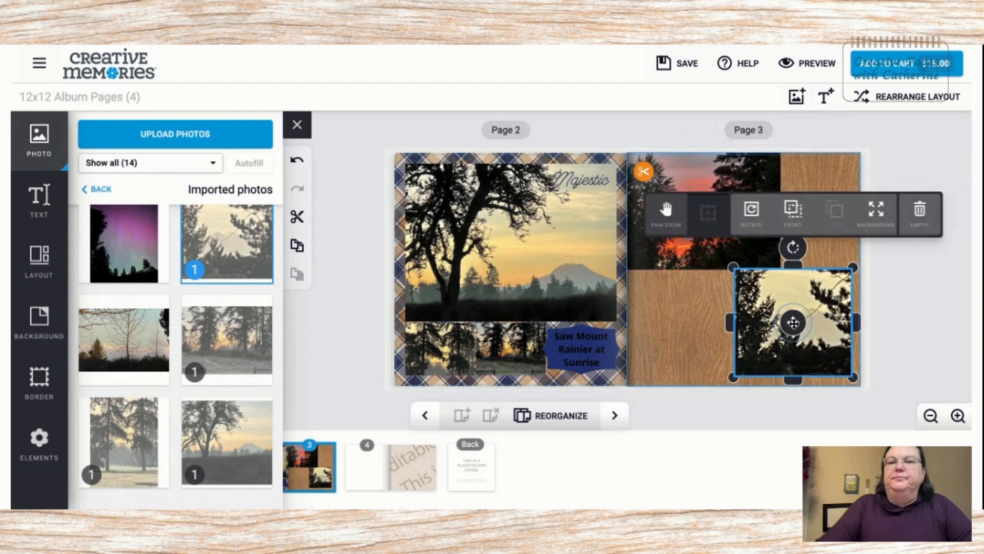
Shrink the red sunset photo slightly so it sits inset from the upper-left edges of page 3.
{"action": "left_click", "coordinate": [707, 226]}
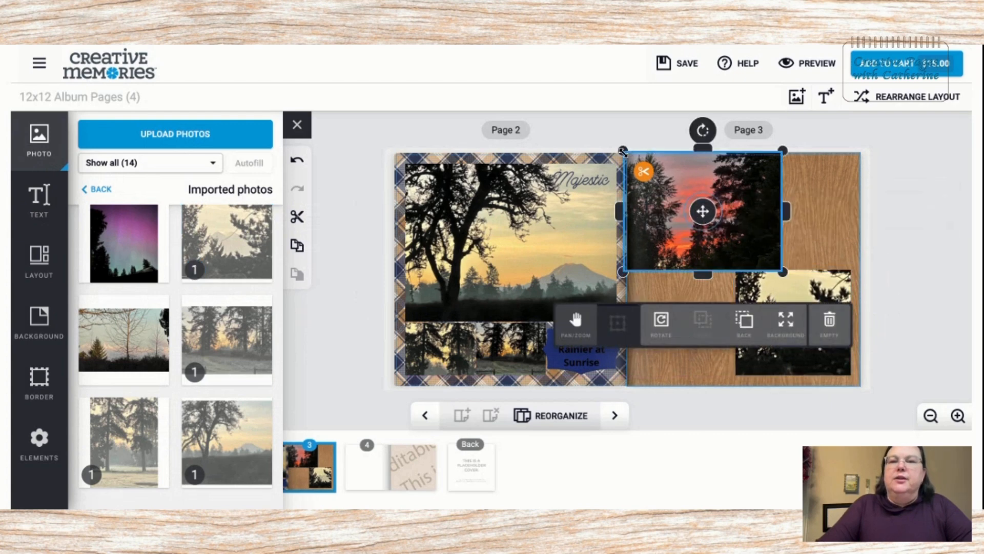
{"action": "left_click_drag", "start_coordinate": [626, 153], "coordinate": [634, 161]}
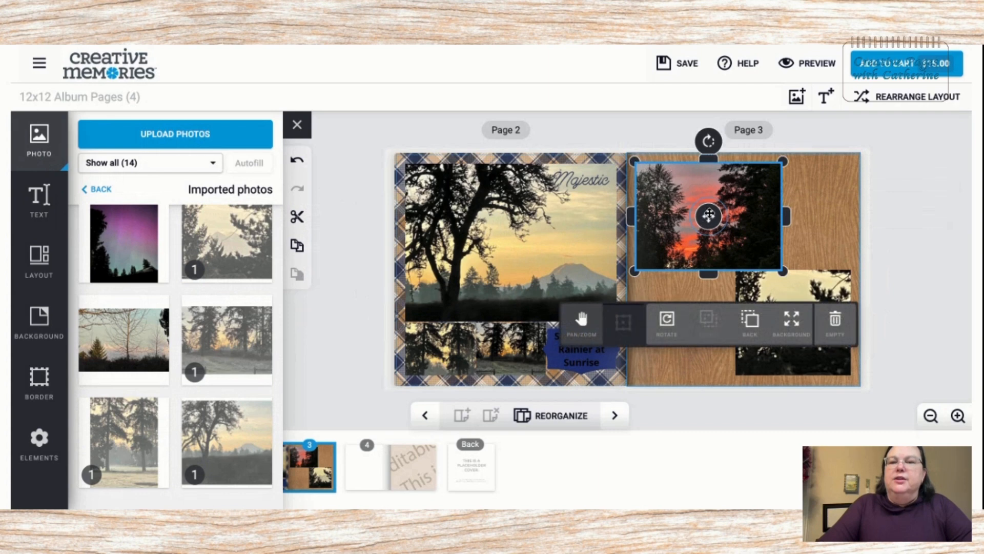
{"action": "left_click_drag", "start_coordinate": [708, 210], "coordinate": [710, 215]}
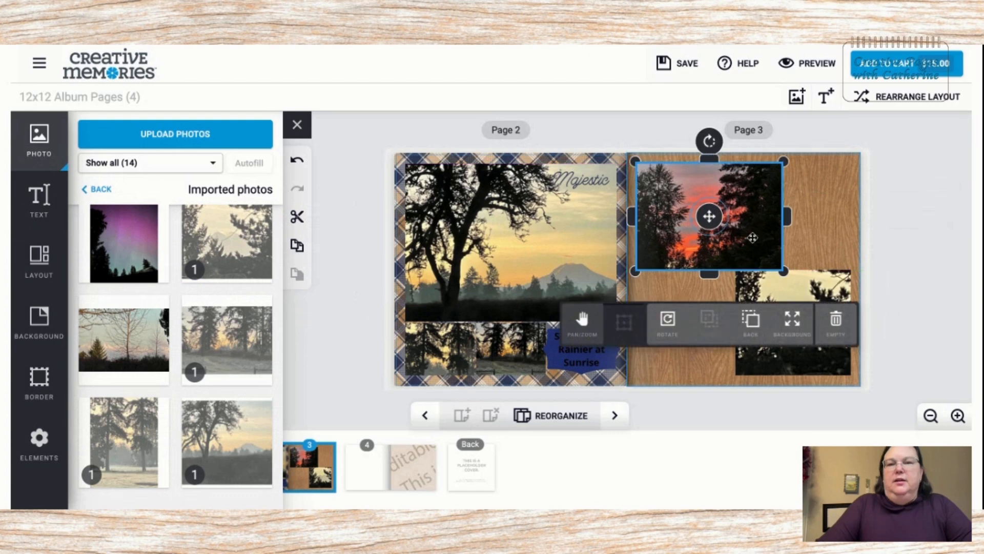
{"action": "left_click", "coordinate": [927, 207]}
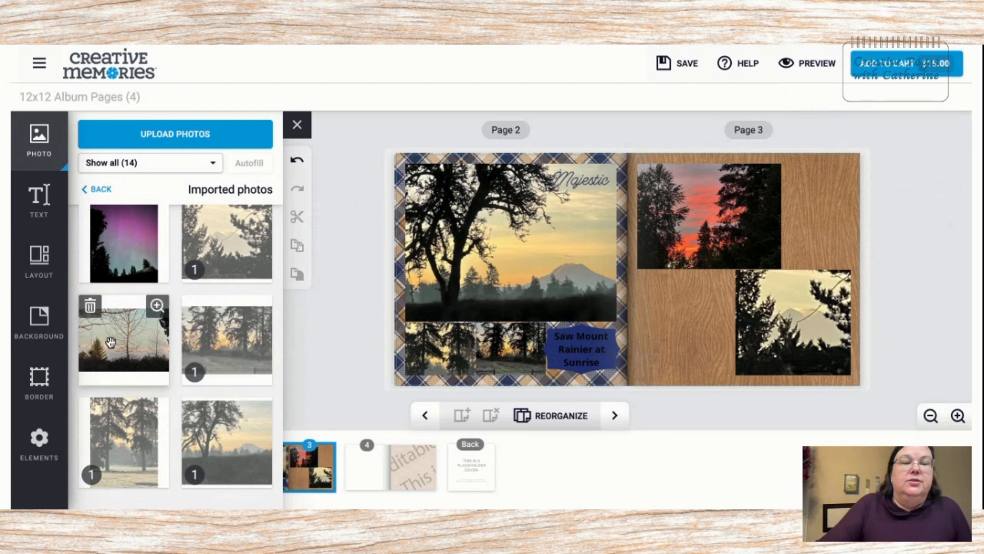
Add the bare-tree landscape photo to page 3, shrink it, and place it at the lower left beside the mountain photo.
{"action": "left_click_drag", "start_coordinate": [108, 340], "coordinate": [681, 323]}
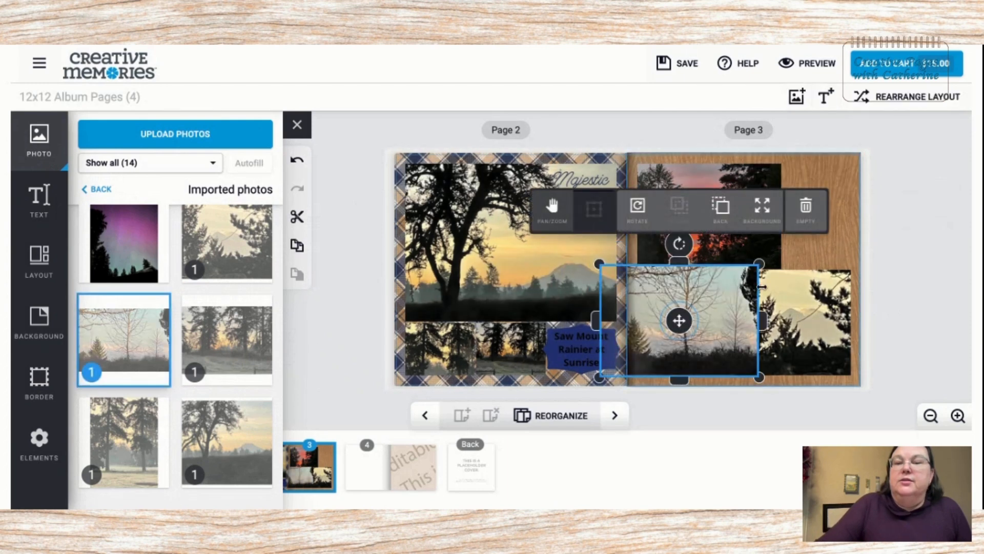
{"action": "left_click_drag", "start_coordinate": [760, 264], "coordinate": [723, 302]}
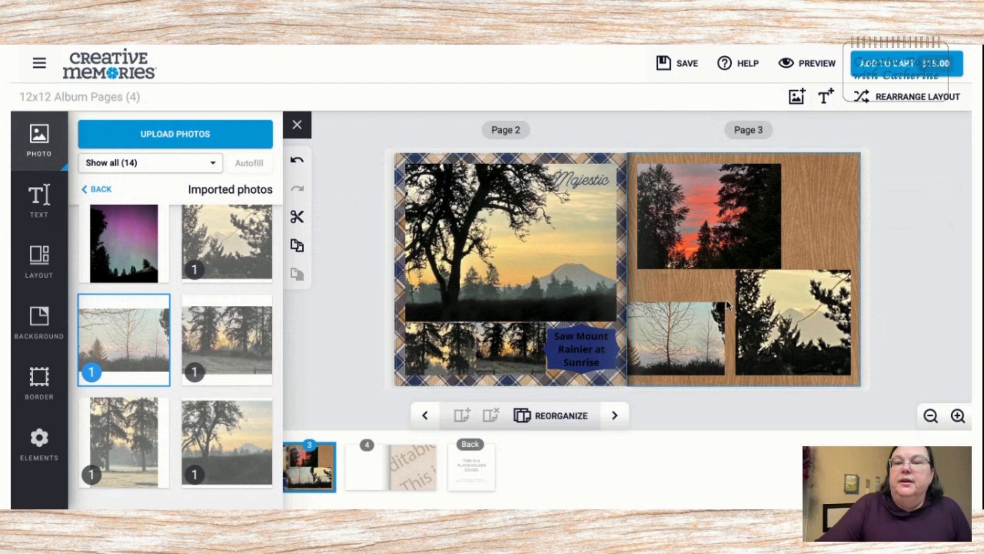
{"action": "left_click", "coordinate": [691, 325]}
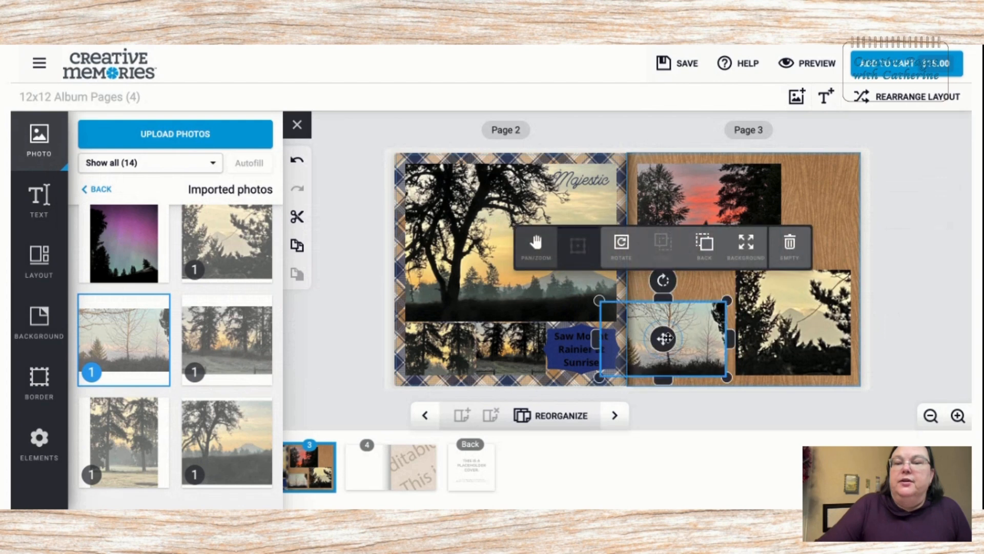
{"action": "left_click_drag", "start_coordinate": [665, 338], "coordinate": [709, 305]}
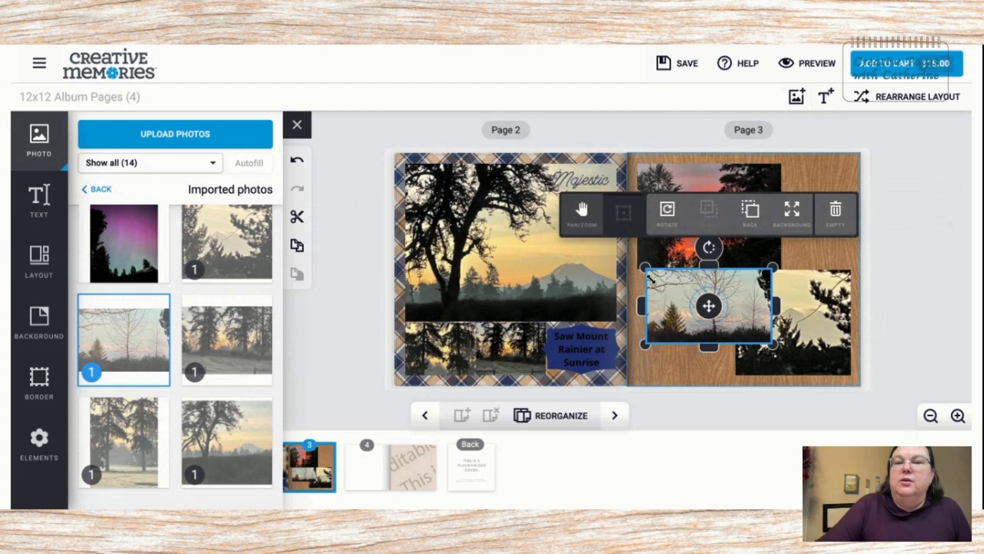
{"action": "left_click_drag", "start_coordinate": [646, 269], "coordinate": [679, 294]}
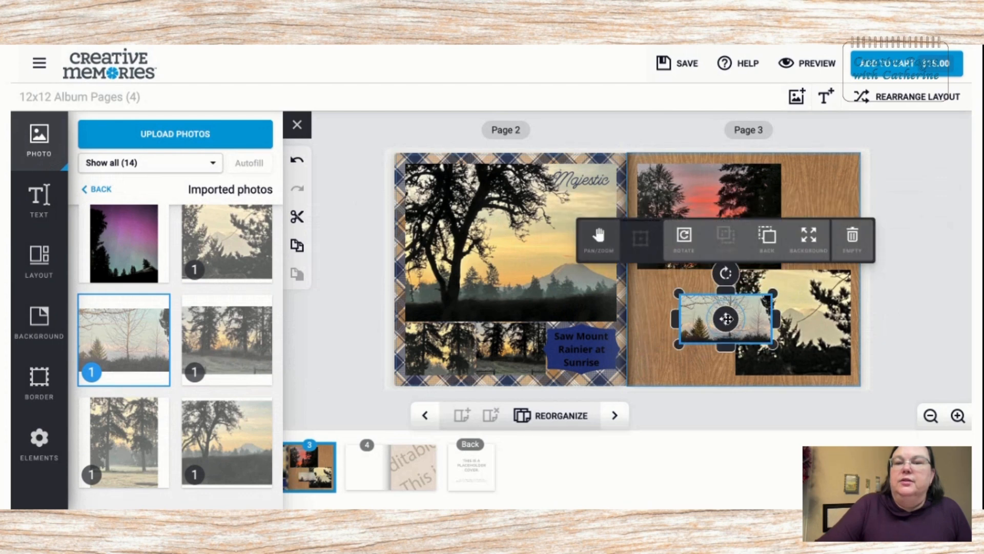
{"action": "left_click_drag", "start_coordinate": [726, 319], "coordinate": [680, 356]}
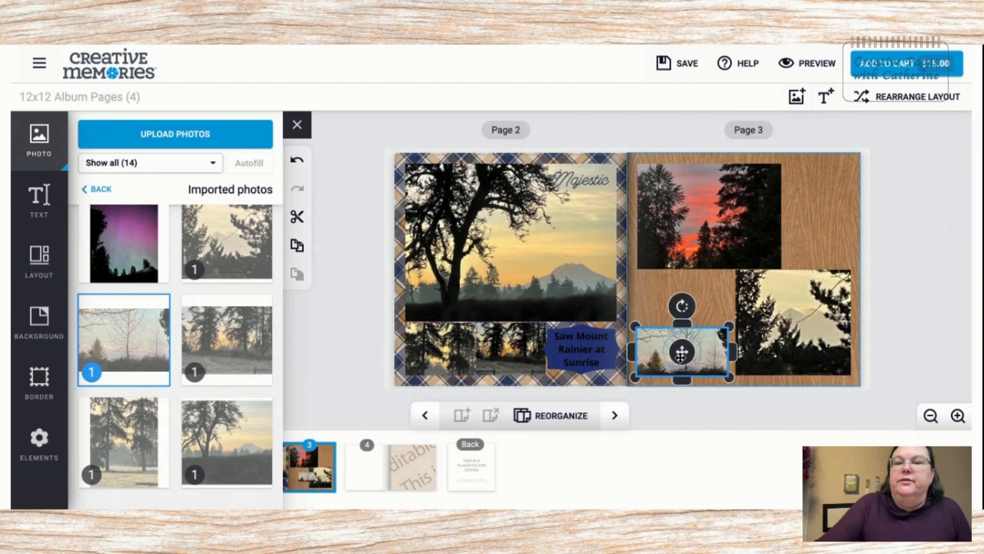
{"action": "left_click", "coordinate": [823, 211]}
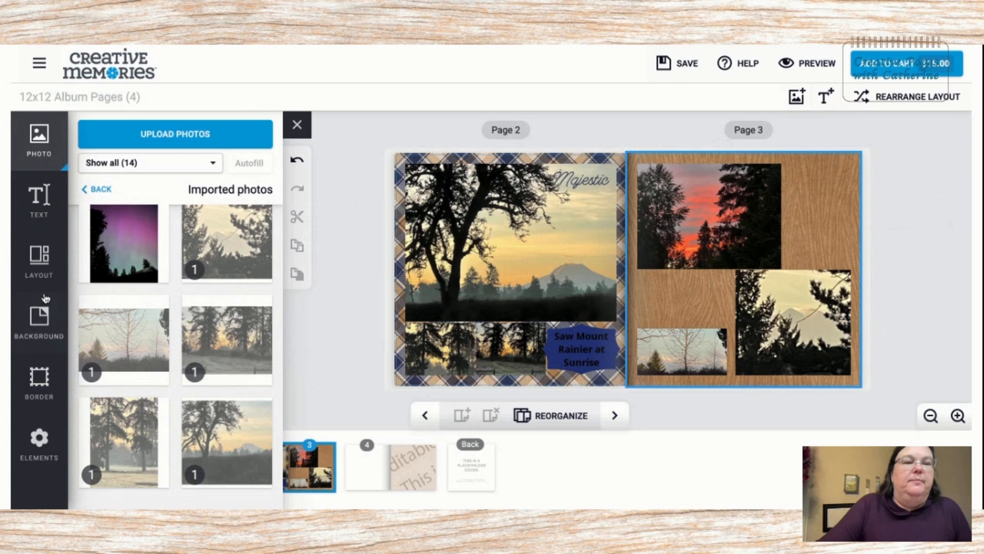
Add the three pine trees element from the Seas, Please! set to the upper right of page 3.
{"action": "left_click", "coordinate": [38, 442]}
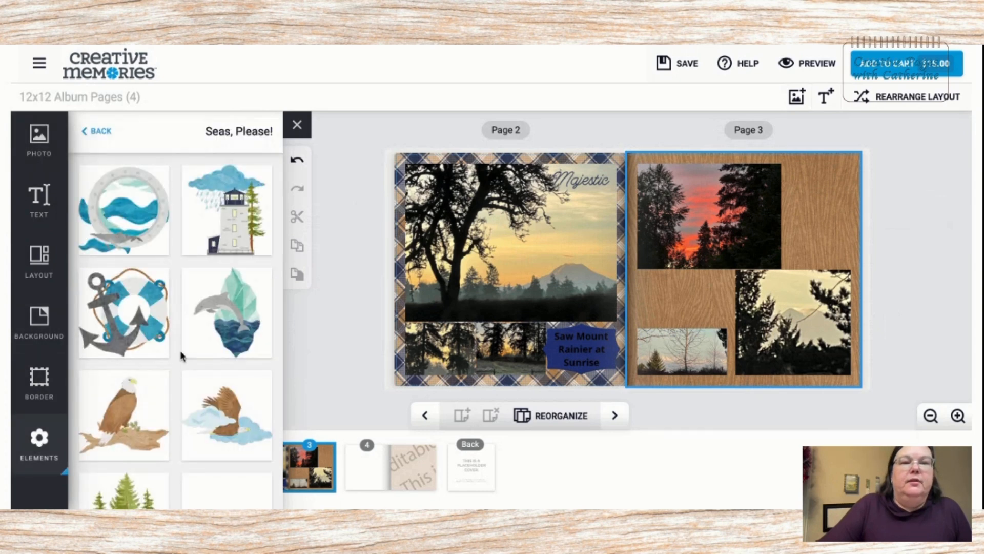
{"action": "scroll", "coordinate": [180, 350], "scroll_direction": "down", "scroll_amount": 10}
{"action": "scroll", "coordinate": [180, 349], "scroll_direction": "up", "scroll_amount": 5}
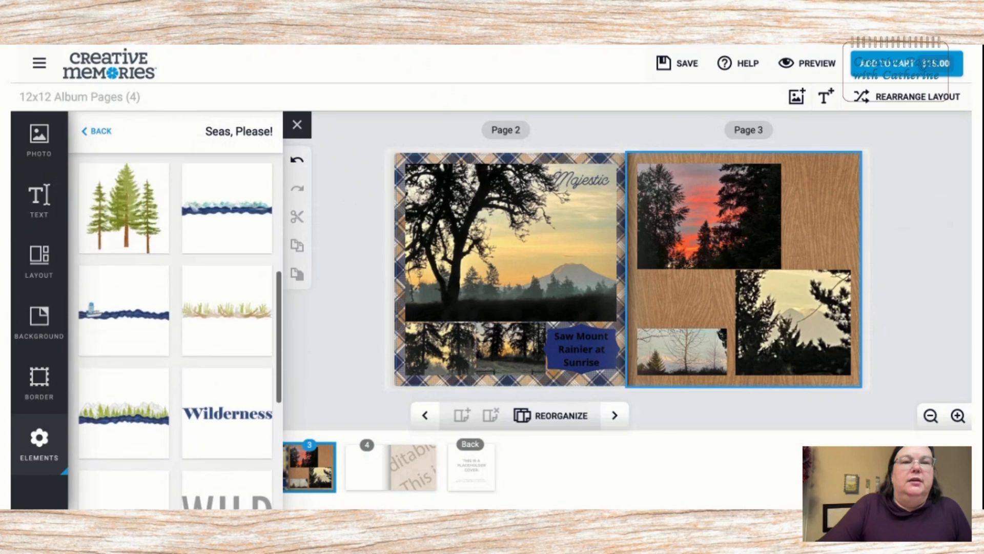
{"action": "scroll", "coordinate": [148, 287], "scroll_direction": "up", "scroll_amount": 3}
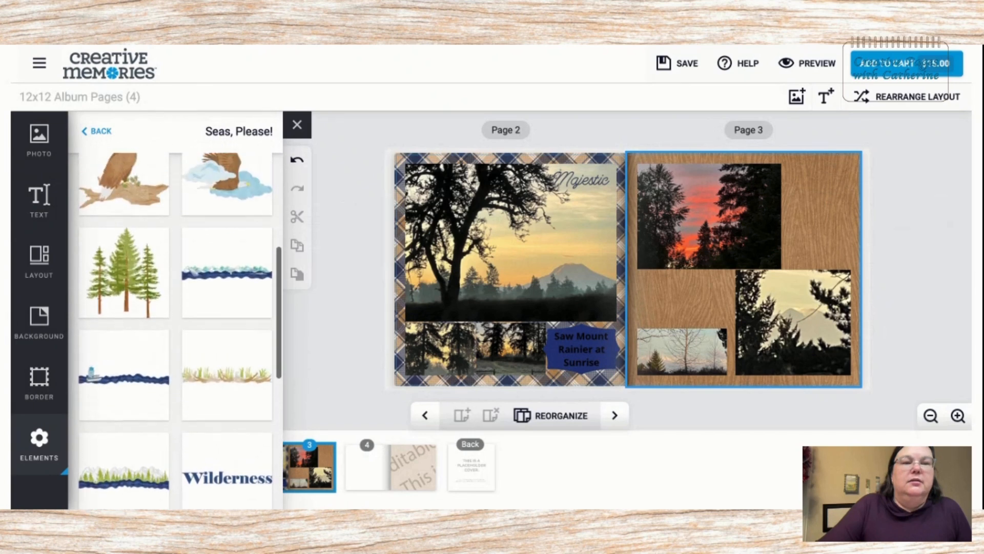
{"action": "left_click", "coordinate": [148, 287]}
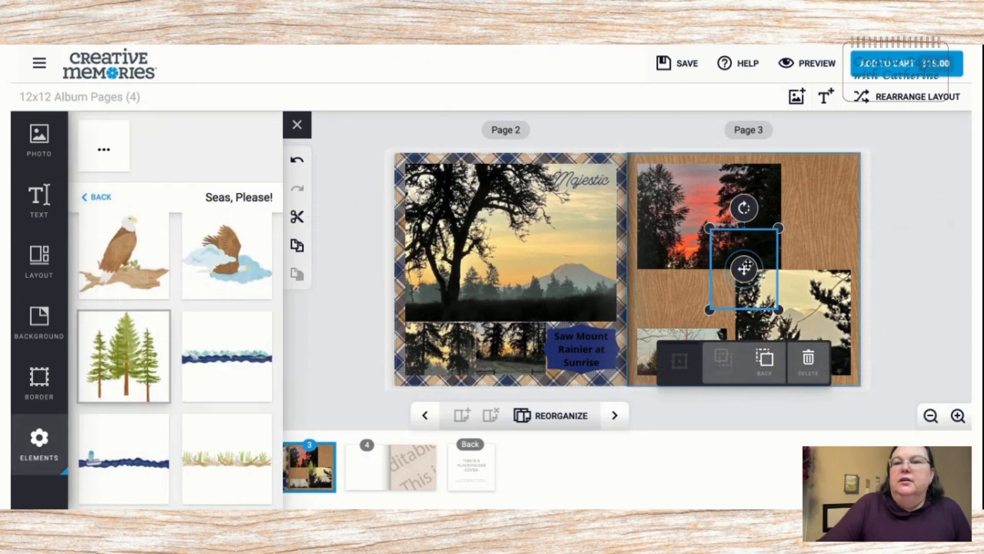
{"action": "left_click_drag", "start_coordinate": [747, 266], "coordinate": [820, 205]}
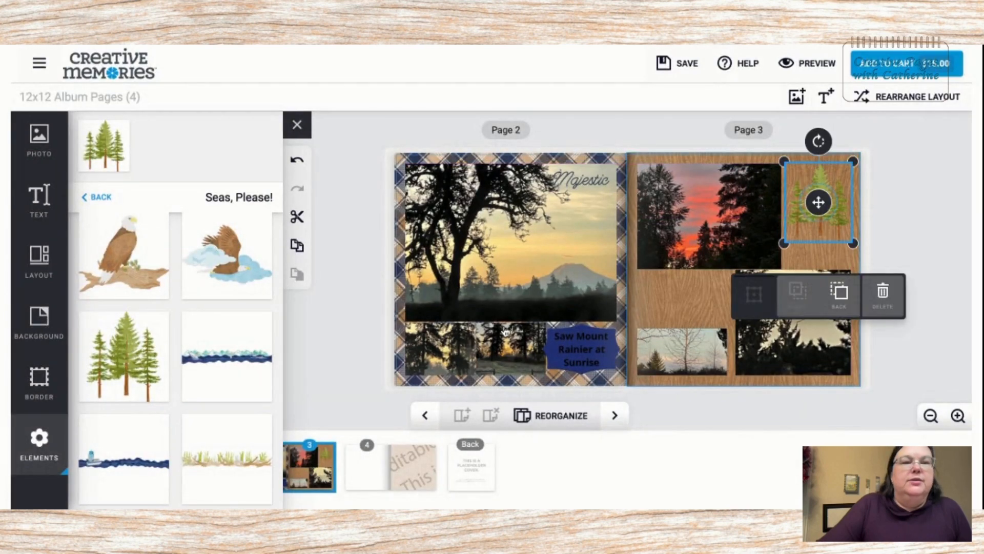
Add the mountain-and-wave border element, enlarge it to span most of page 3's width, and center it along the bottom edge.
{"action": "left_click", "coordinate": [222, 361]}
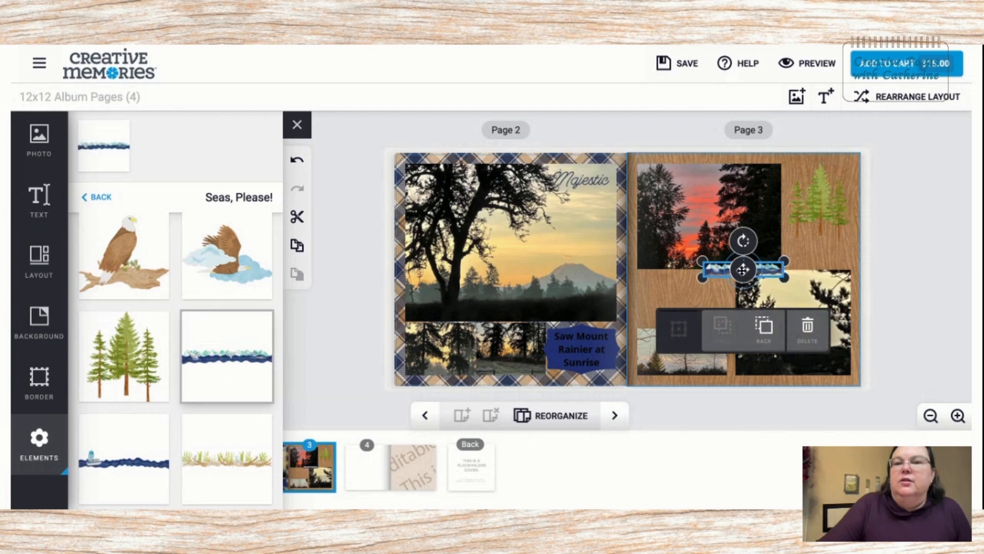
{"action": "left_click_drag", "start_coordinate": [743, 269], "coordinate": [742, 380]}
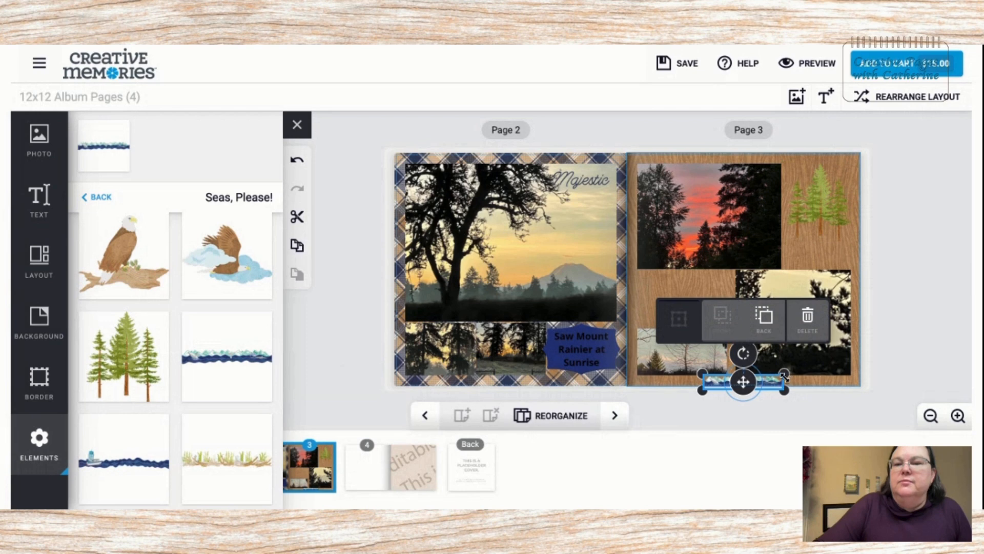
{"action": "left_click", "coordinate": [818, 378]}
{"action": "left_click", "coordinate": [744, 382]}
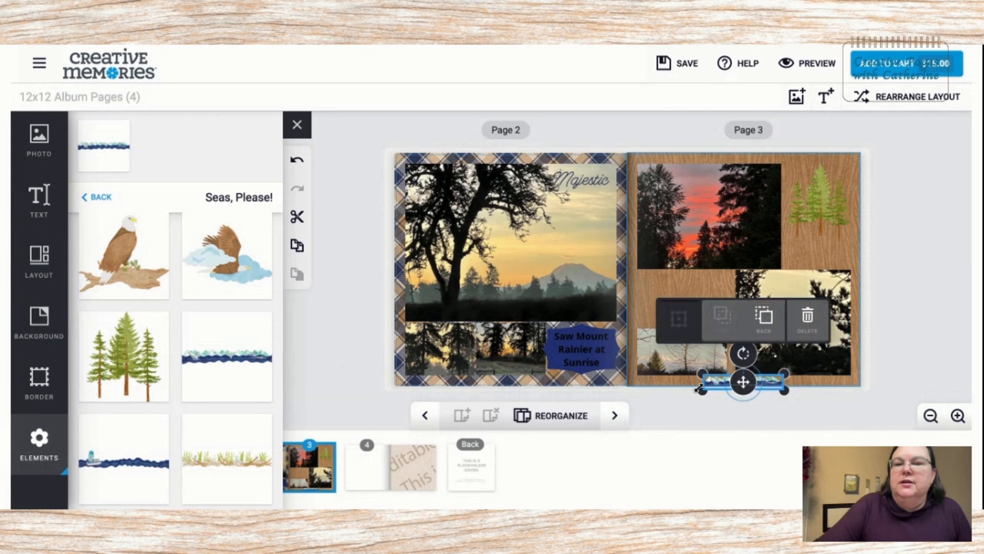
{"action": "left_click", "coordinate": [678, 396]}
{"action": "left_click", "coordinate": [745, 382]}
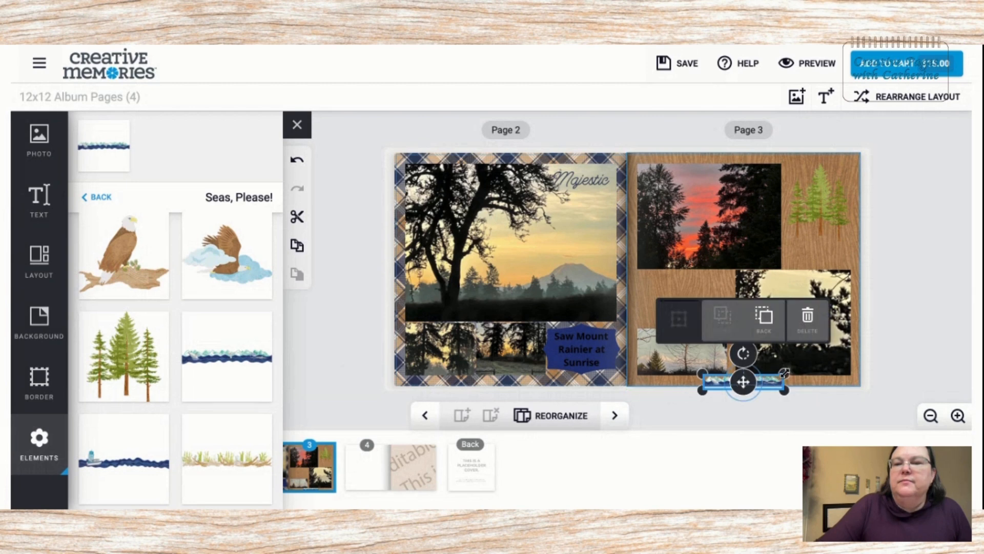
{"action": "left_click_drag", "start_coordinate": [785, 372], "coordinate": [861, 351]}
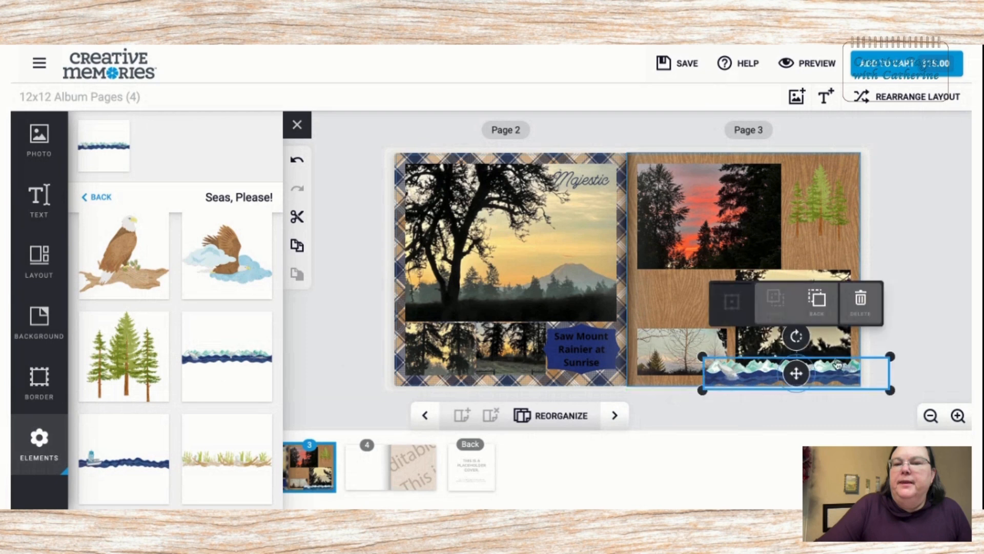
{"action": "left_click_drag", "start_coordinate": [796, 373], "coordinate": [742, 373]}
Raise the bare-tree photo up and slightly right above the wave border, and nudge the mountain photo slightly left.
{"action": "left_click", "coordinate": [682, 351]}
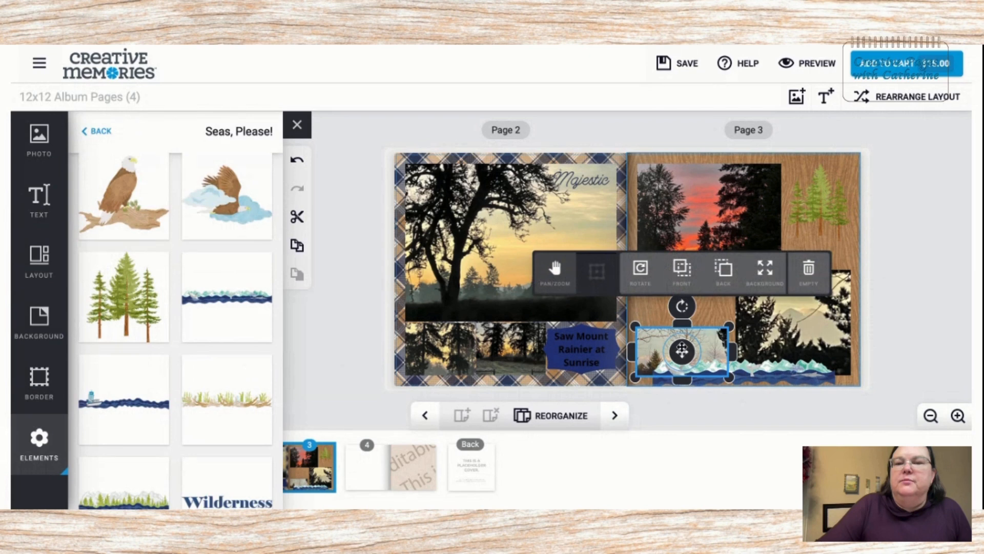
{"action": "left_click_drag", "start_coordinate": [682, 350], "coordinate": [689, 332]}
{"action": "left_click", "coordinate": [802, 327]}
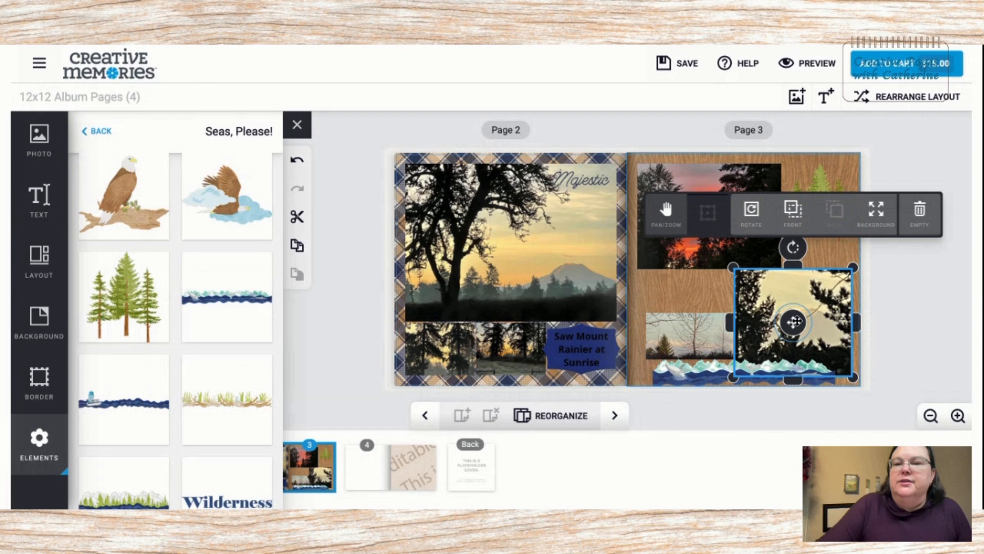
{"action": "left_click_drag", "start_coordinate": [793, 321], "coordinate": [789, 321]}
Send the mountain-and-wave border element on page 3 to the back, behind the mountain photo.
{"action": "left_click", "coordinate": [710, 382]}
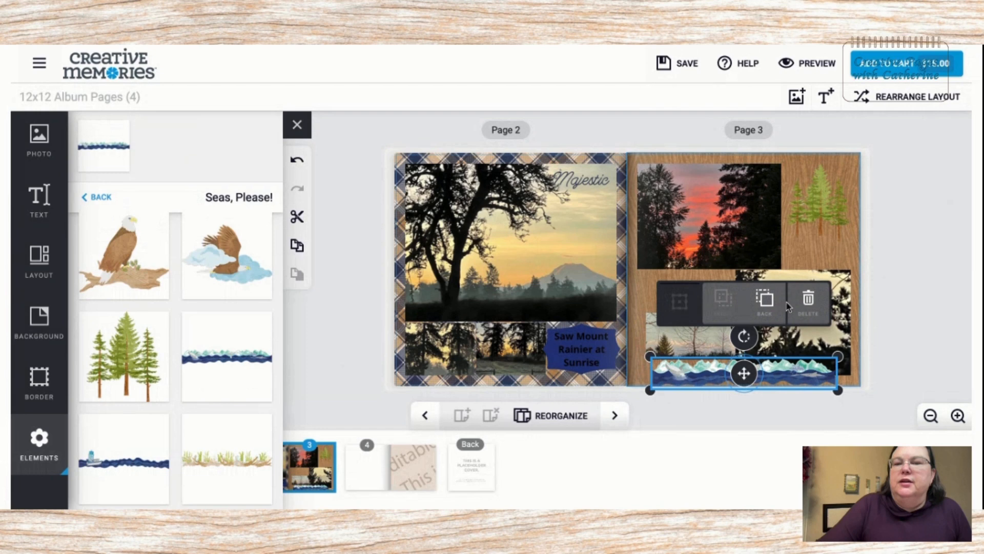
{"action": "left_click", "coordinate": [766, 302]}
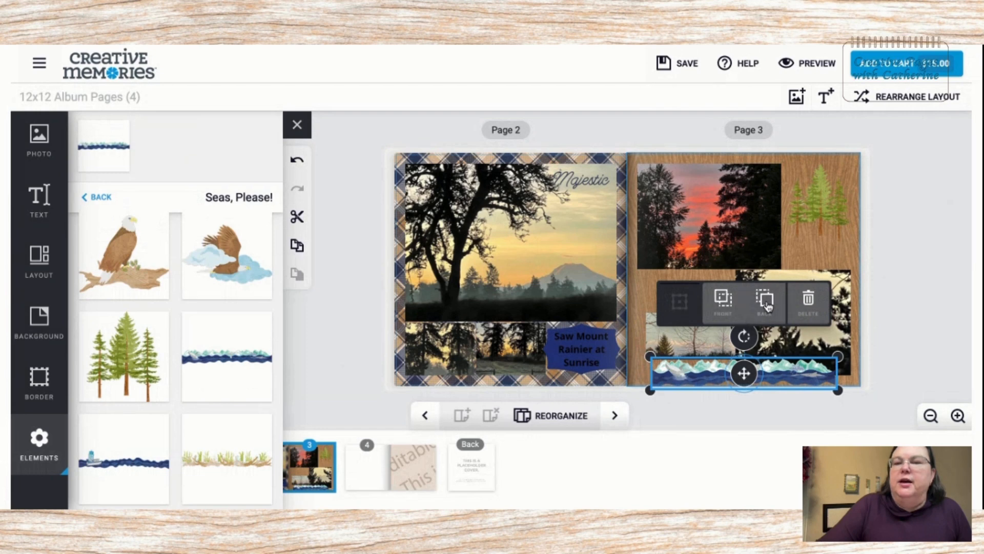
{"action": "left_click", "coordinate": [768, 305]}
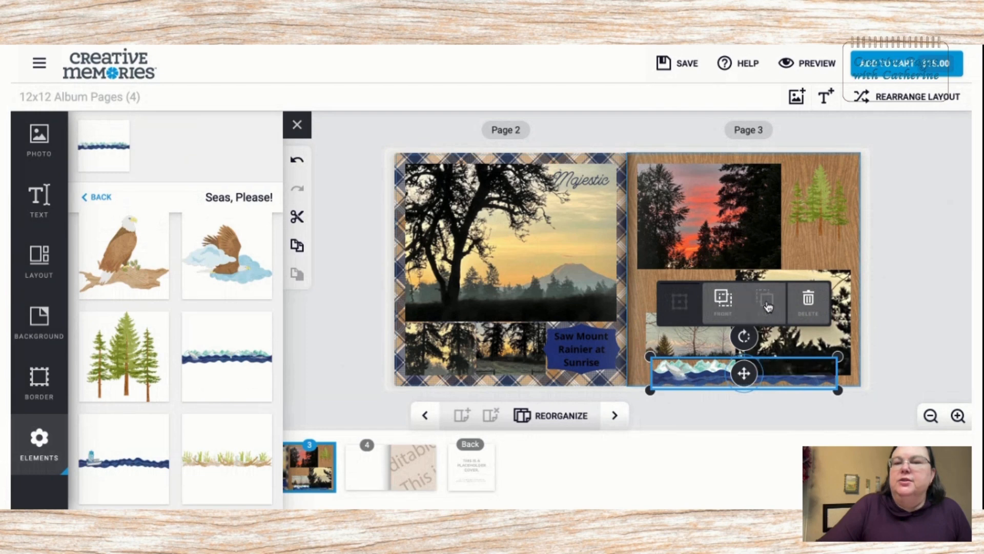
{"action": "left_click", "coordinate": [918, 322]}
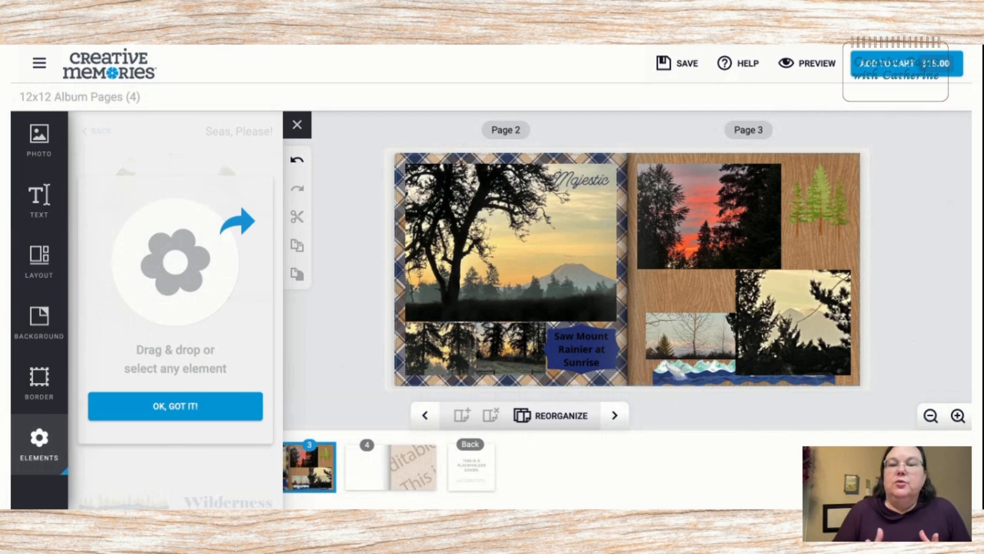
Save the 12x12 album project and preview its layouts, viewing page 1 and returning to the spread of pages 2 and 3.
{"action": "left_click", "coordinate": [682, 63]}
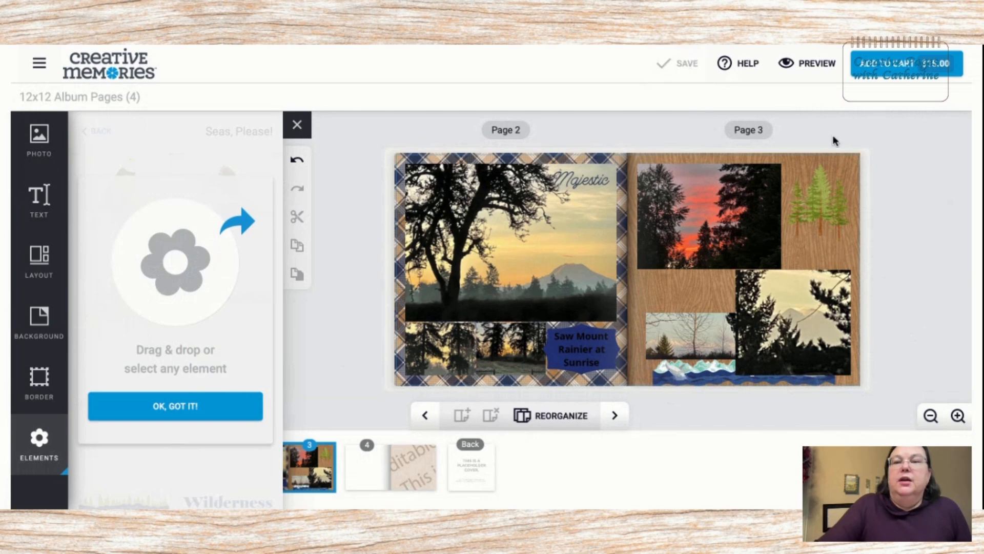
{"action": "left_click", "coordinate": [815, 64]}
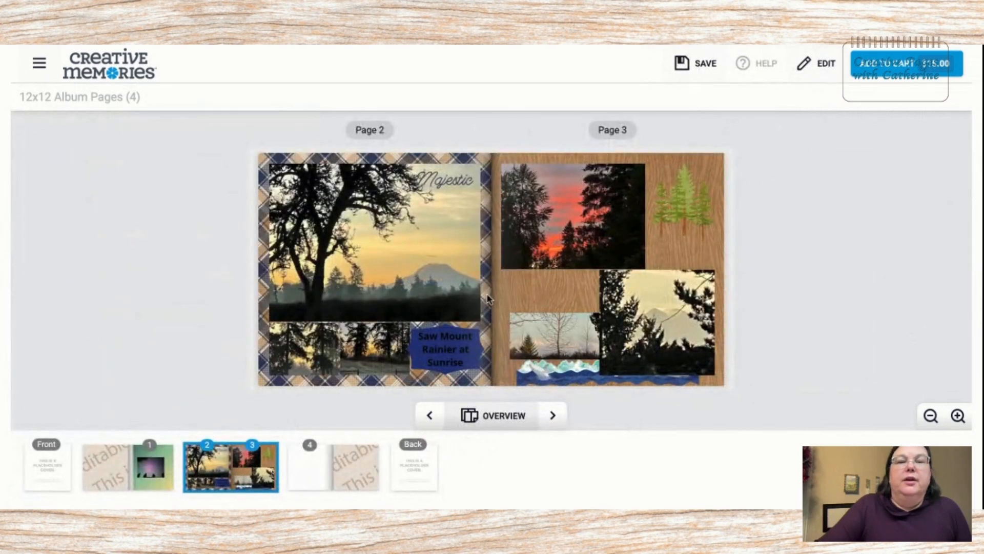
{"action": "left_click", "coordinate": [431, 415]}
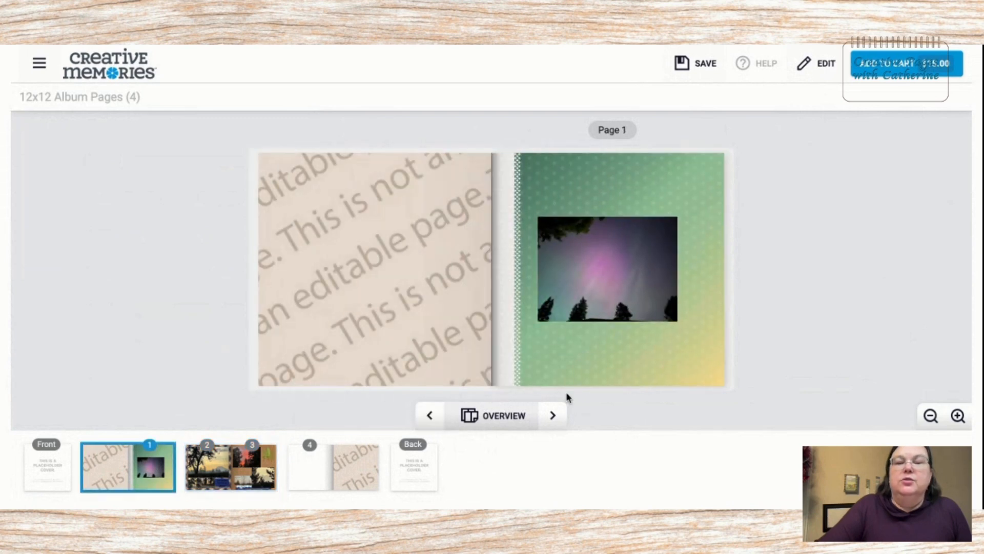
{"action": "left_click", "coordinate": [553, 415]}
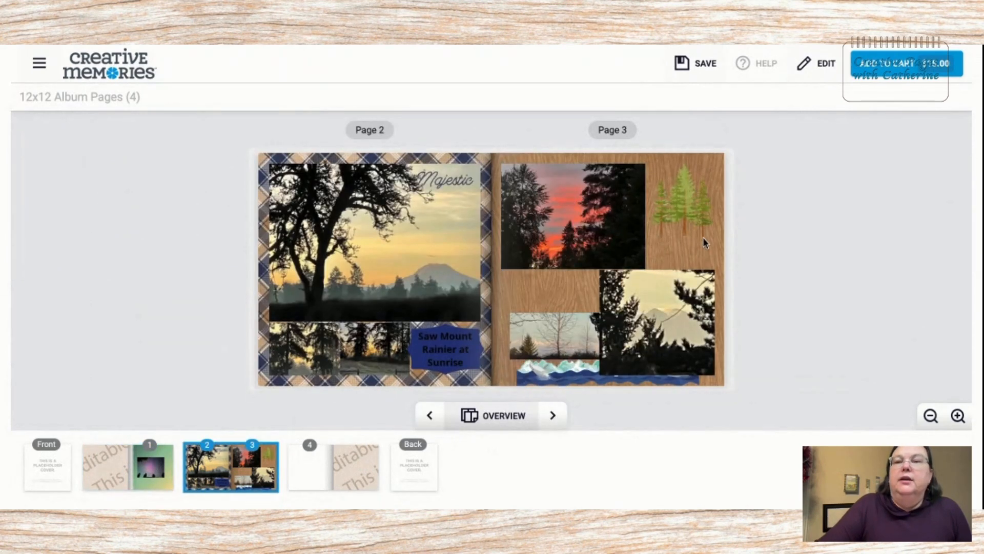